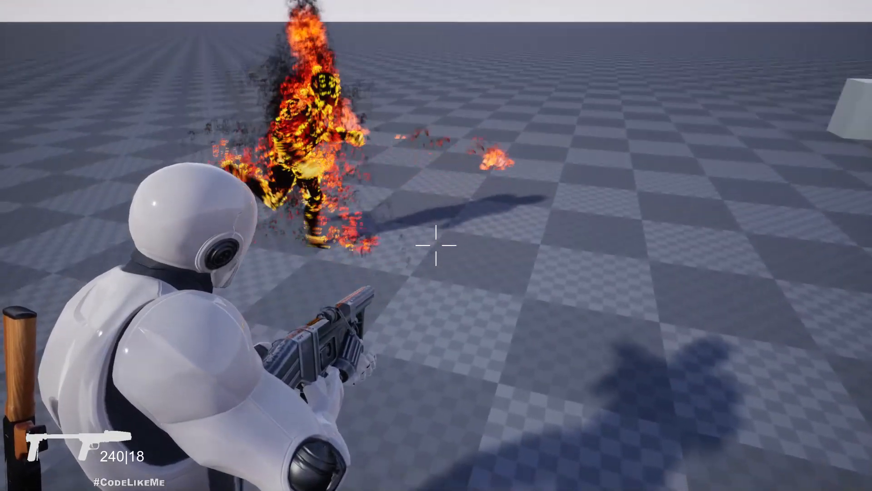
Step: Fire, reload and refire the flamethrower at the burning NPC, then end the play session
click(436, 245)
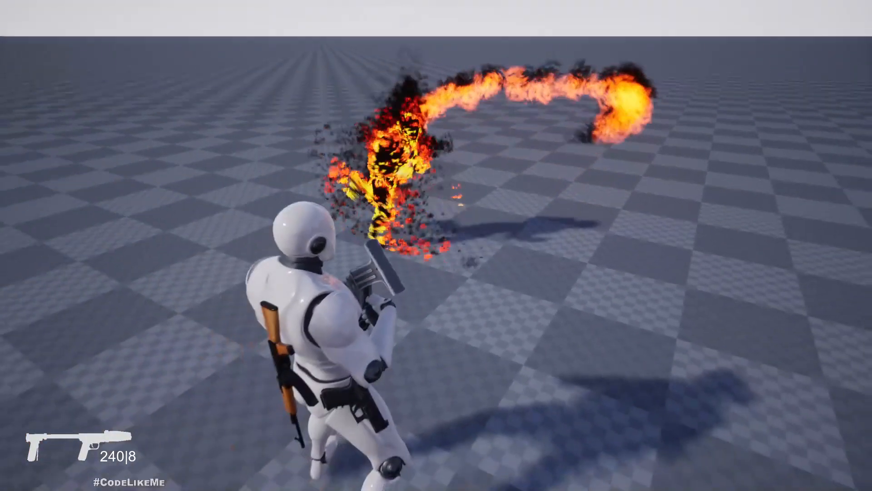
right_click(436, 245)
click(436, 245)
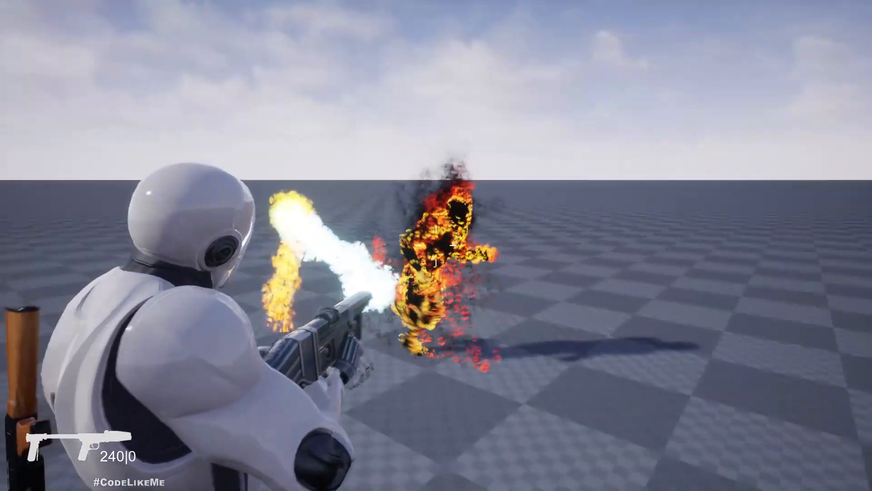
key(r)
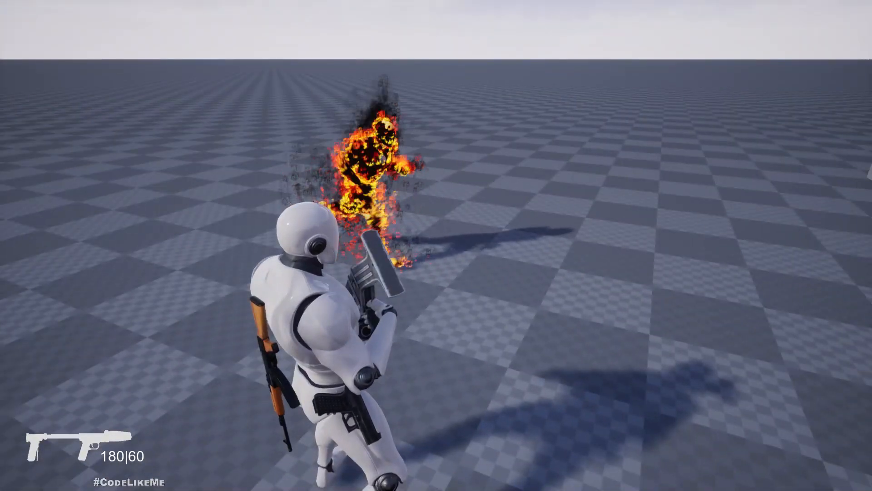
right_click(436, 245)
drag(436, 246, 436, 246)
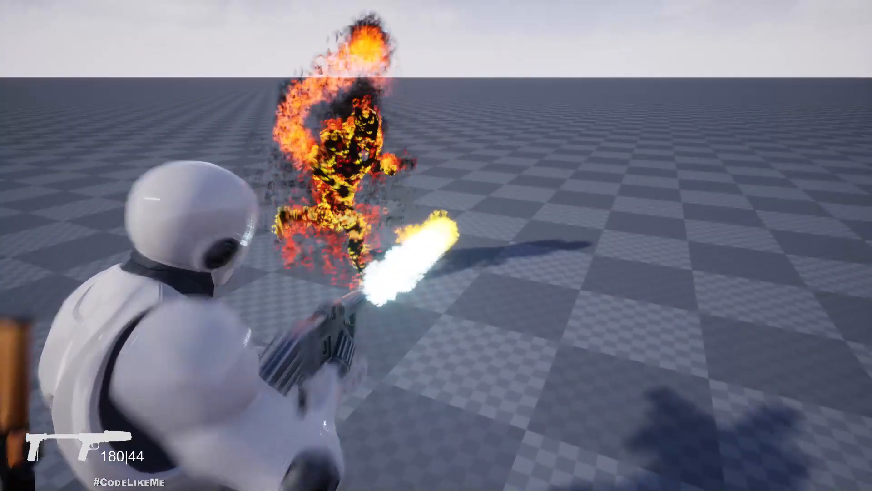
key(Escape)
key(F11)
key(F11)
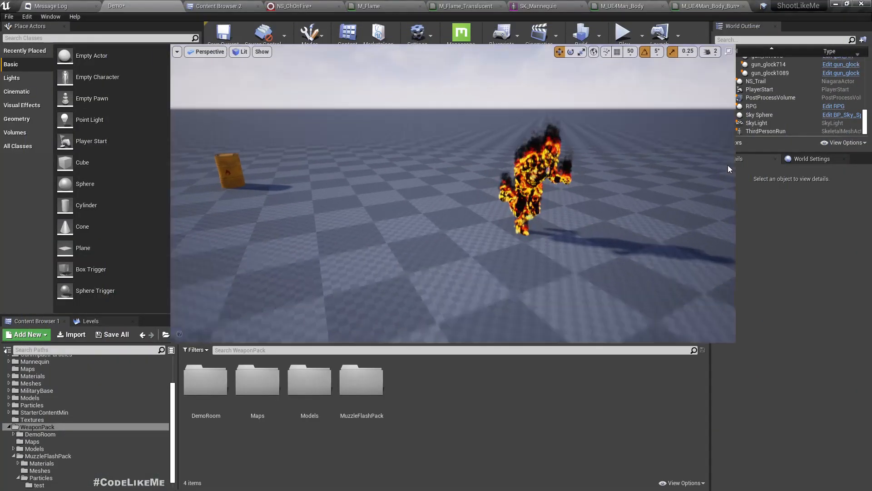
Step: Fly the camera around the burning mannequin, then restore the docked editor layout
mouse_move(727, 164)
right_down()
mouse_move(749, 152)
mouse_move(709, 177)
mouse_move(640, 161)
mouse_move(584, 170)
right_up()
key(w)
key(d)
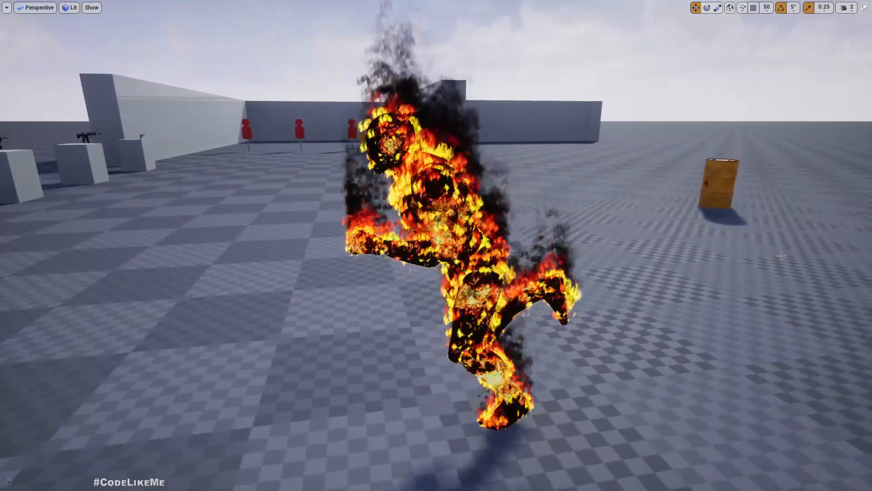
key(F11)
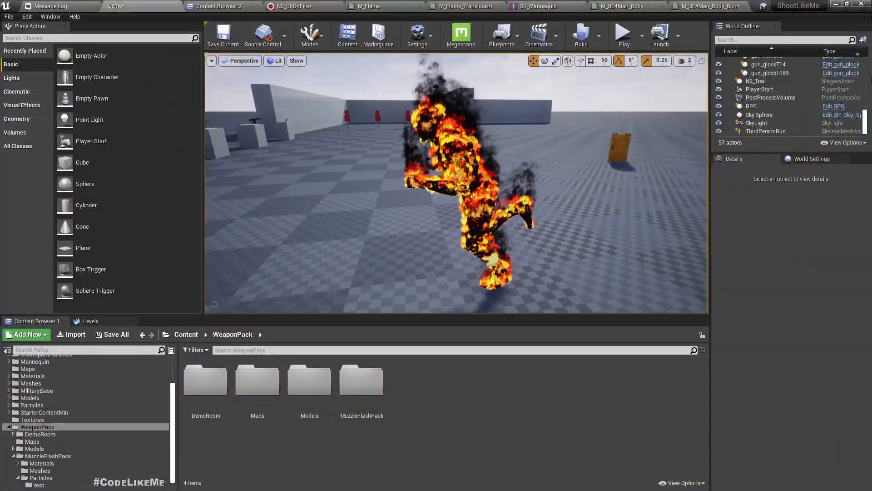
Step: Run Simulate in a fullscreen viewport, look around the character, then stop the simulation
click(642, 36)
click(668, 112)
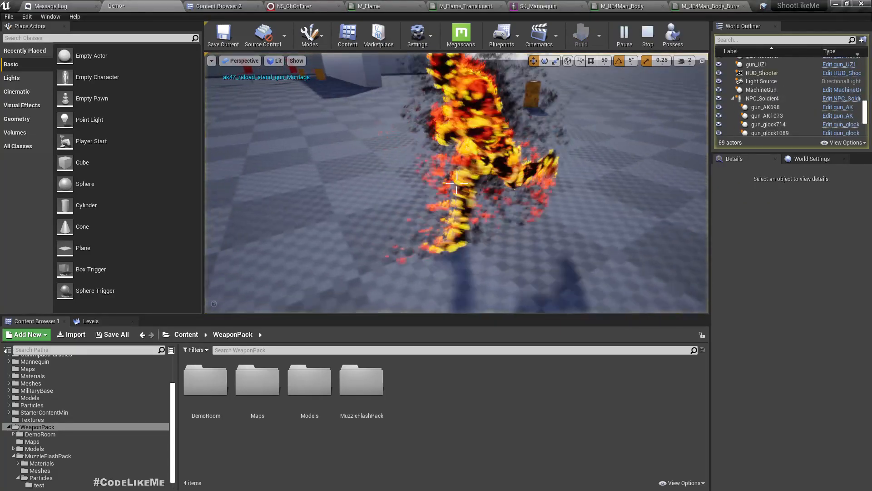
key(F11)
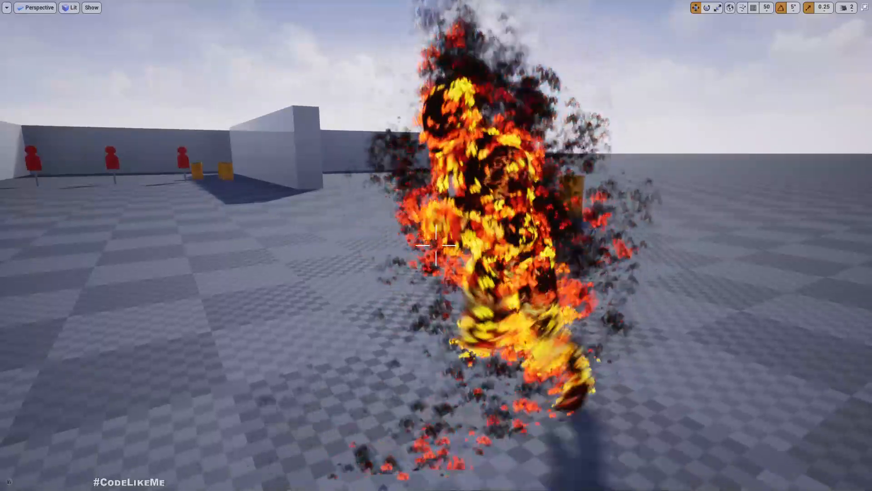
right_drag(416, 175, 507, 177)
mouse_move(416, 175)
right_down()
mouse_move(403, 168)
mouse_move(402, 183)
mouse_move(403, 149)
right_up()
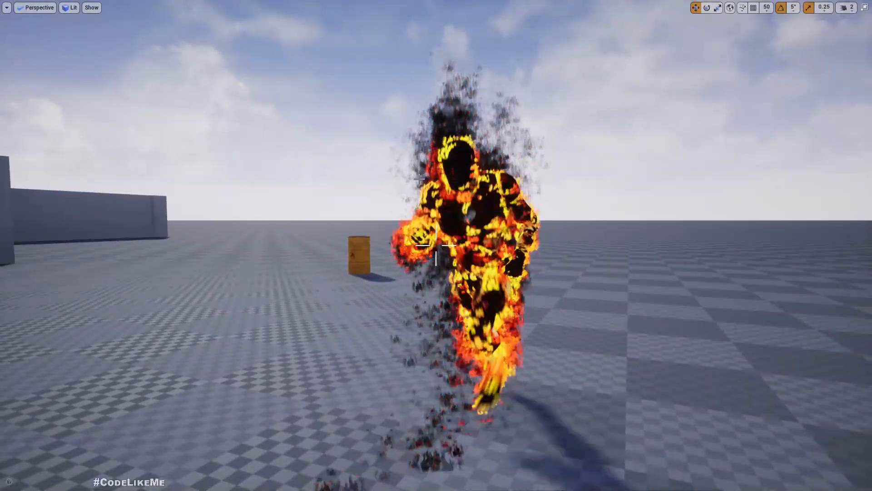
key(F11)
key(Escape)
Step: Fly the editor camera around the burning mannequin to reveal the floor and targets
mouse_move(448, 114)
right_down()
mouse_move(492, 126)
mouse_move(498, 113)
mouse_move(484, 97)
mouse_move(441, 101)
mouse_move(468, 90)
mouse_move(445, 84)
mouse_move(416, 98)
mouse_move(401, 137)
mouse_move(395, 115)
right_up()
key(w)
key(d)
key(w)
key(d)
key(s)
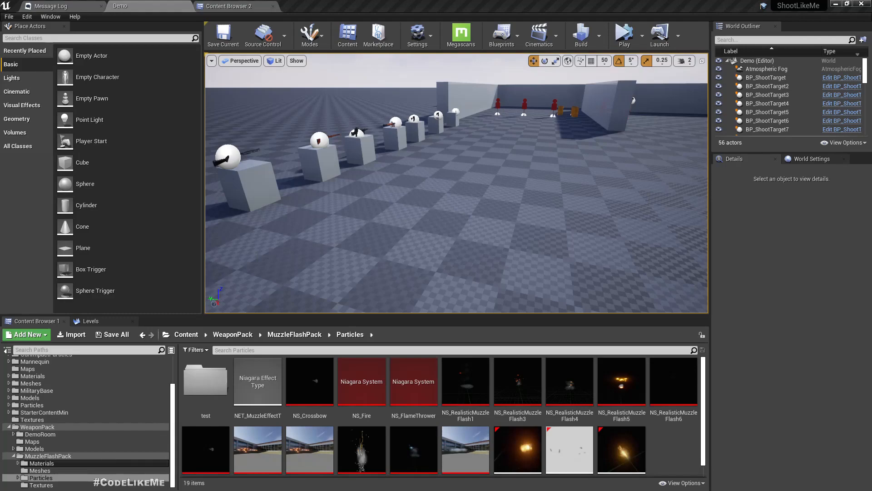
Step: In Content Browser 2, open WeaponPack > MuzzleFlashPack > Particles
click(228, 6)
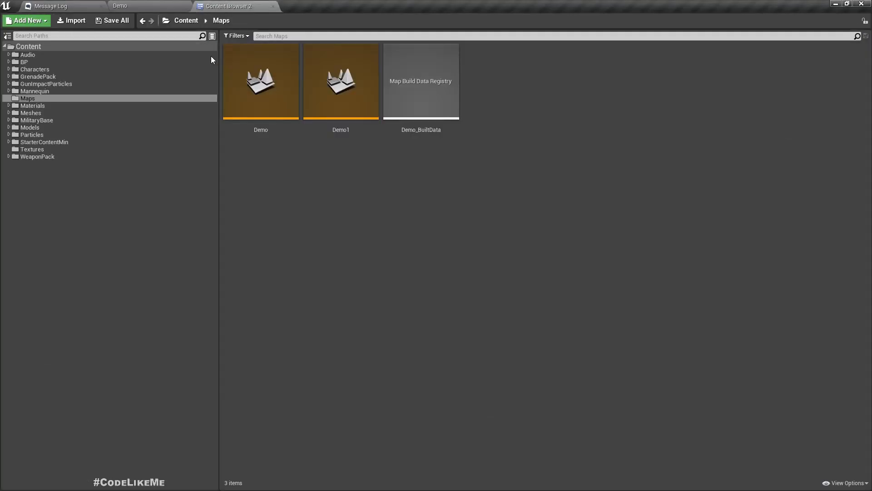
click(10, 156)
click(13, 186)
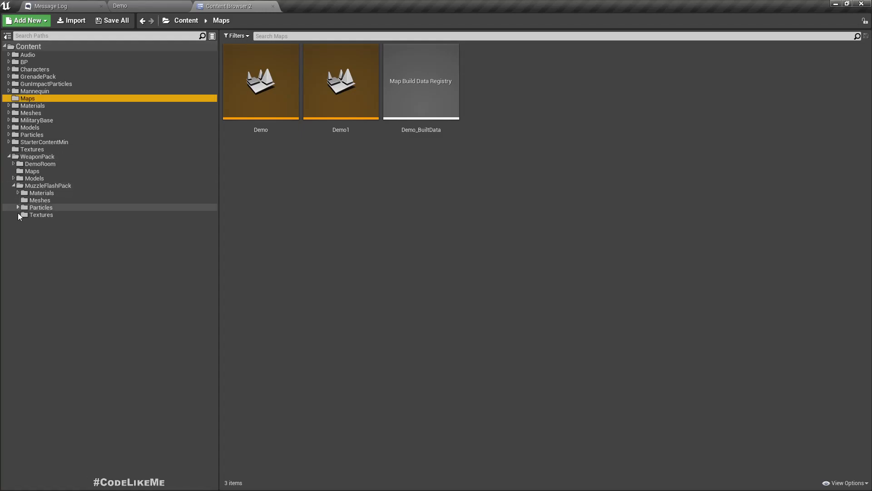
click(18, 207)
click(42, 208)
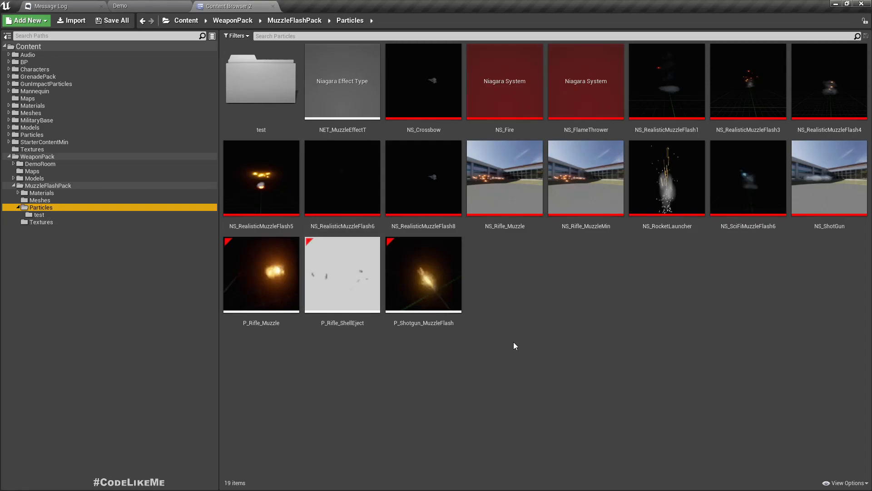
Step: Create a Niagara System from the Empty emitter template and name it NS_ChOnFire
right_click(534, 280)
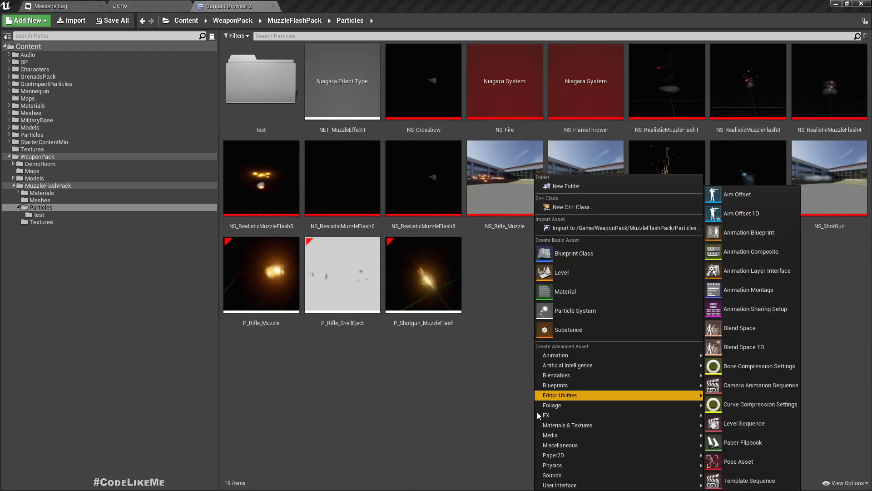
mouse_move(546, 417)
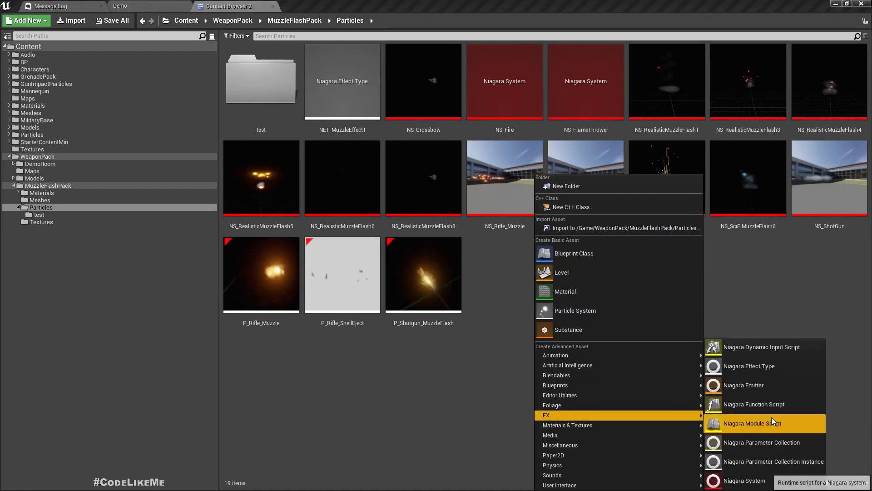
click(745, 480)
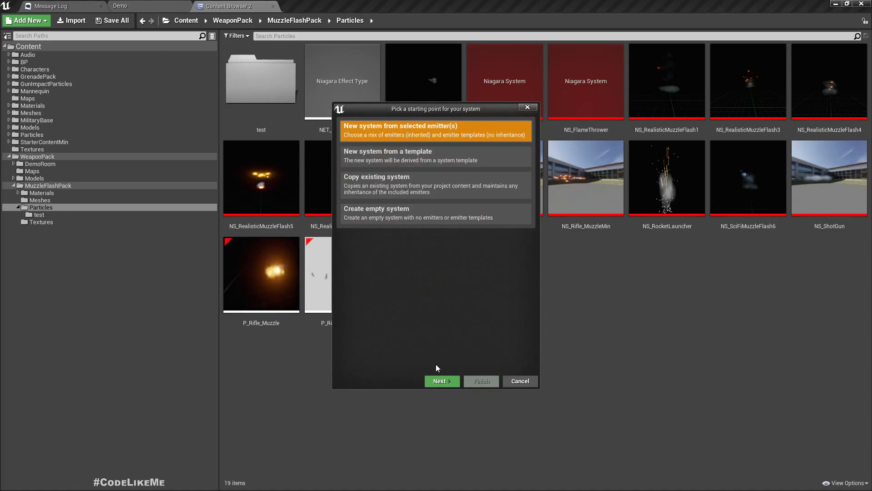
click(439, 380)
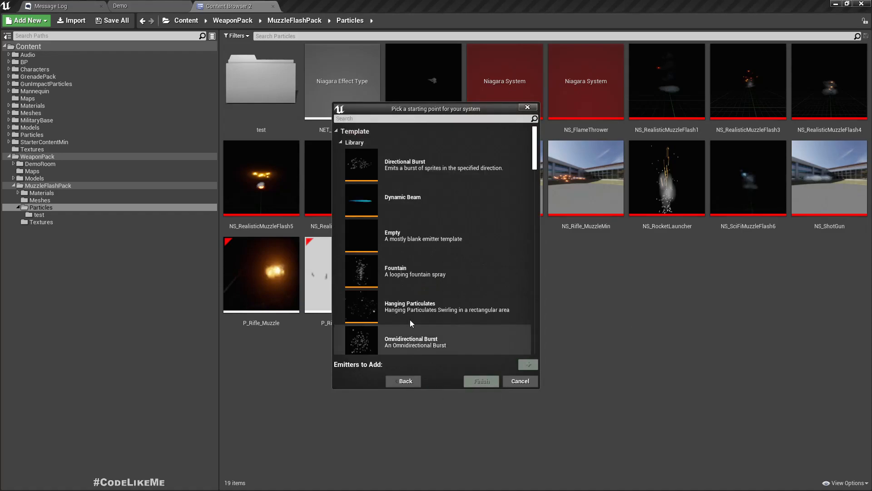
click(423, 235)
click(527, 365)
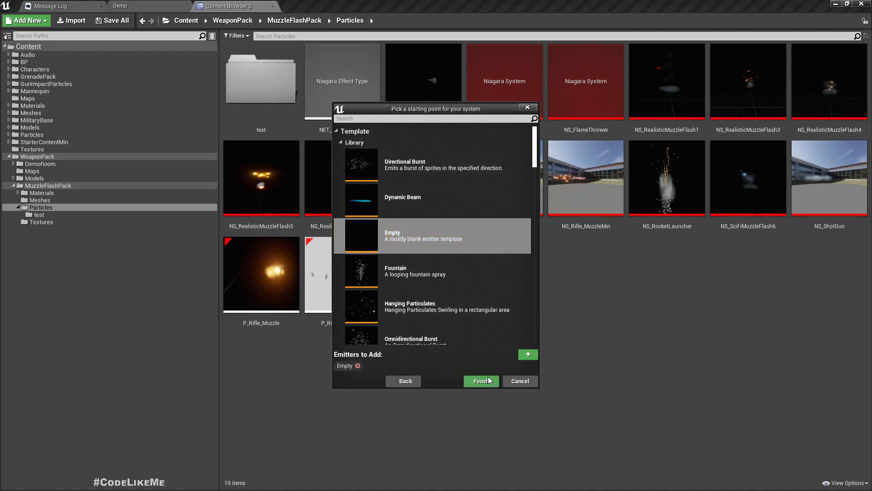
click(478, 383)
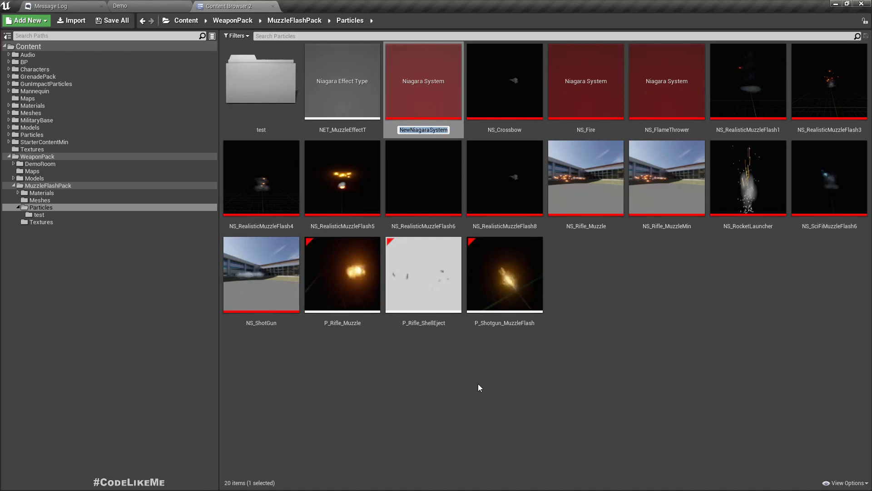
text(NS_ChOnFire)
key(Return)
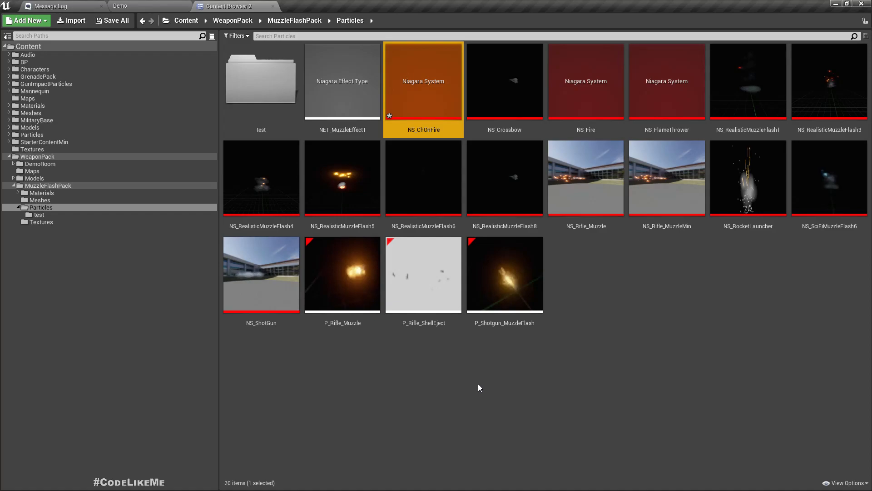
Step: Open NS_ChOnFire and add a Spawn Rate module to Emitter Update with SpawnRate 1000
key(Return)
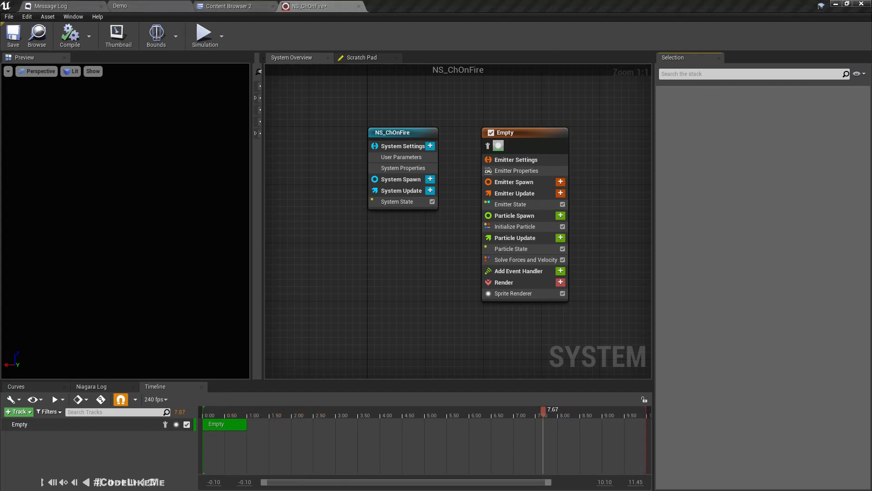
click(561, 193)
text(spawn)
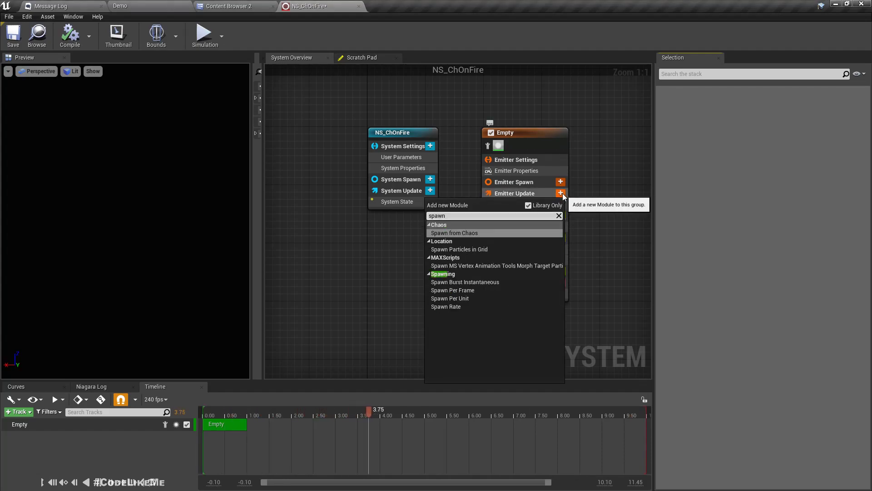
key(Down)
key(Down)
key(Down)
key(Down)
key(Down)
key(Down)
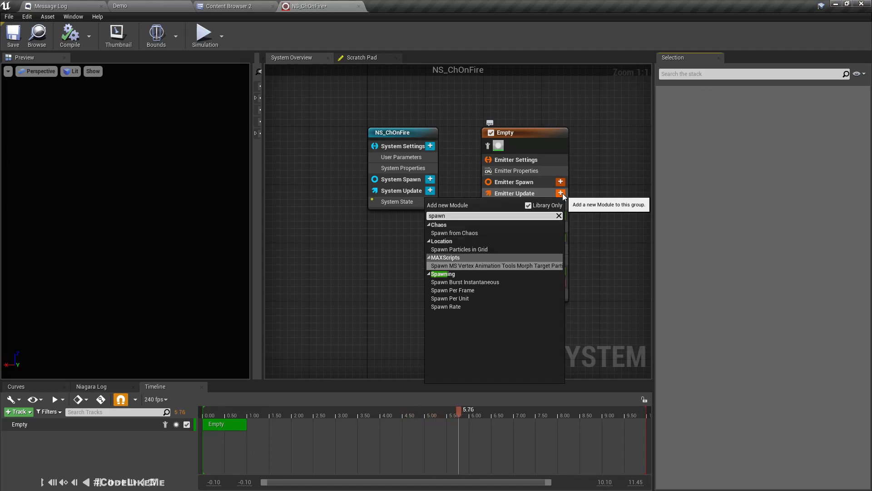
key(Return)
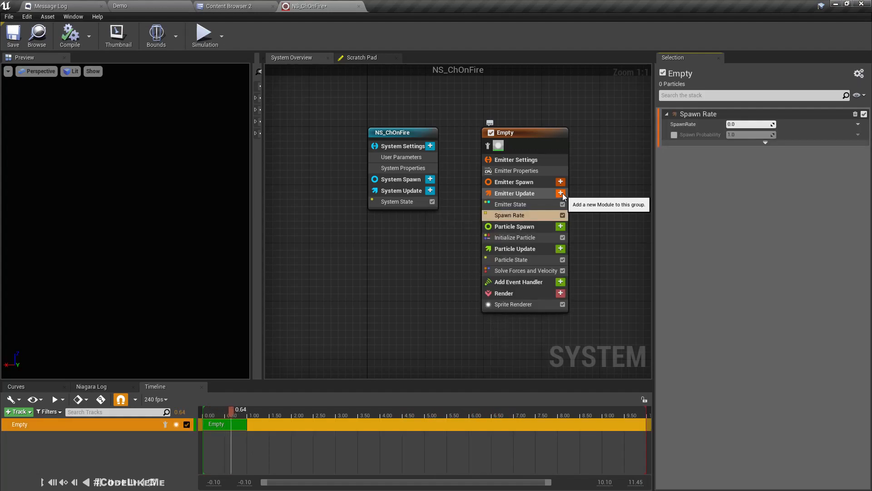
click(745, 123)
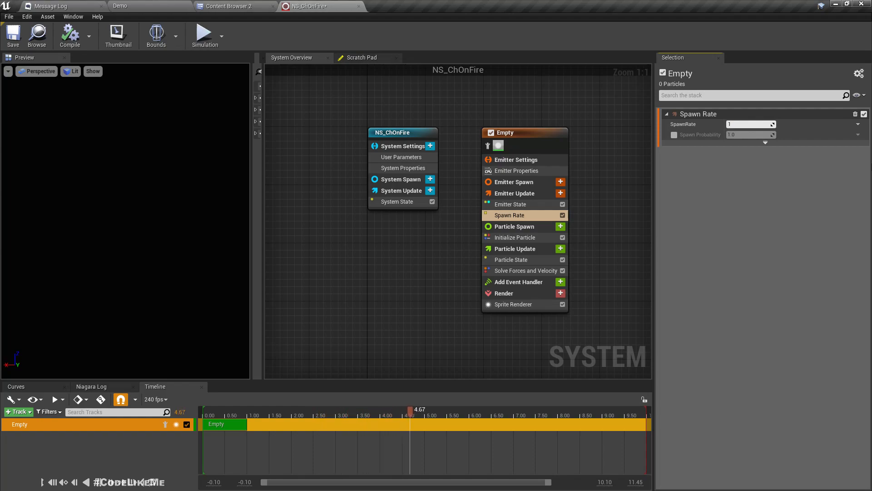
text(1000)
key(Return)
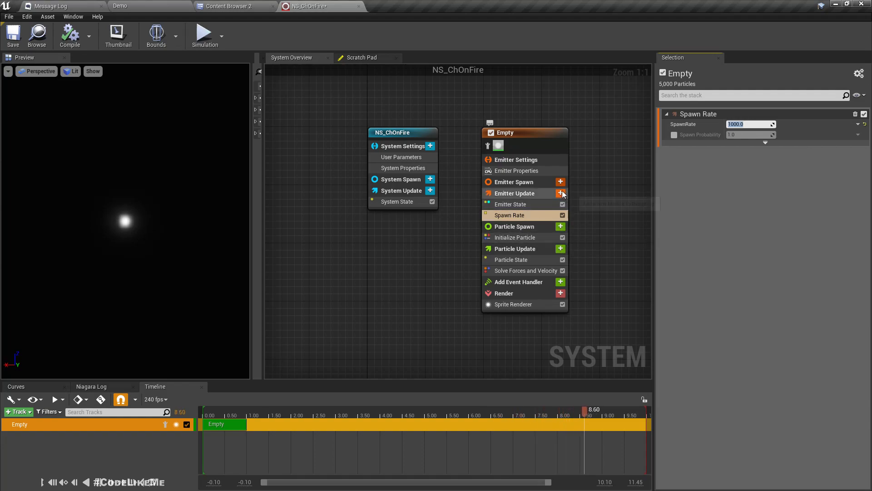
Step: Add an Initialize Mesh Reproduction Sprite module to the Particle Spawn stage
click(560, 227)
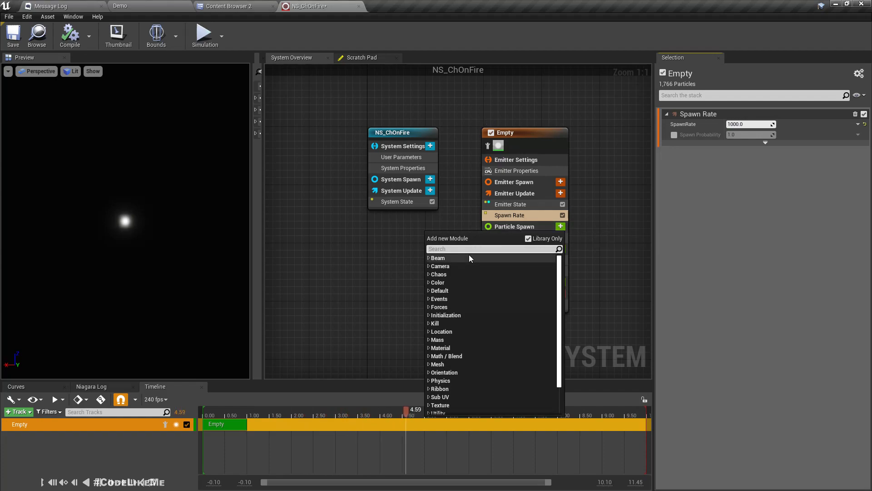
click(428, 365)
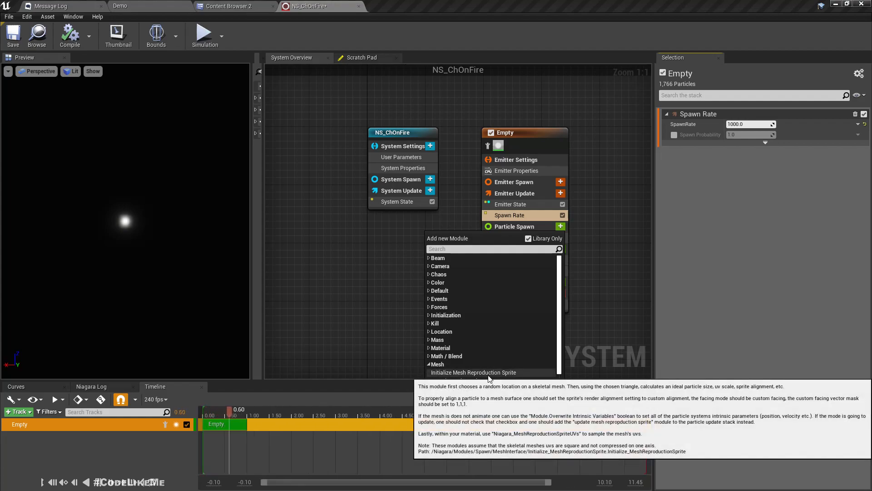
click(488, 374)
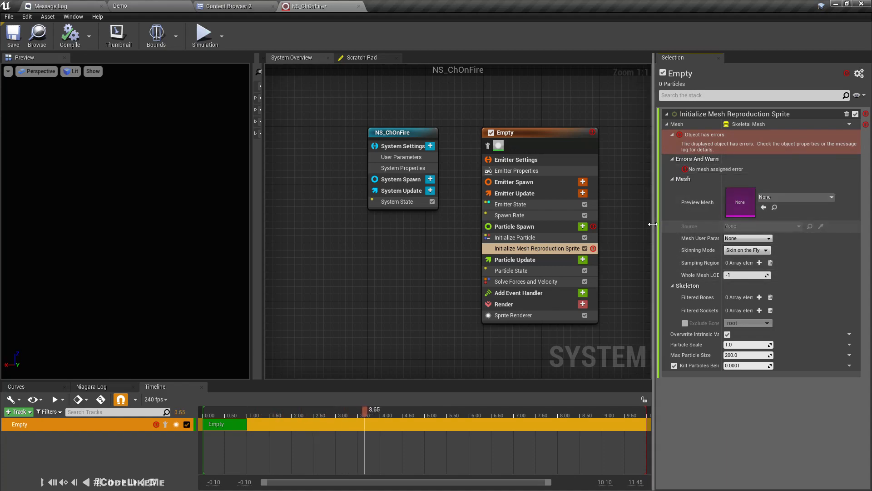
drag(652, 224, 641, 224)
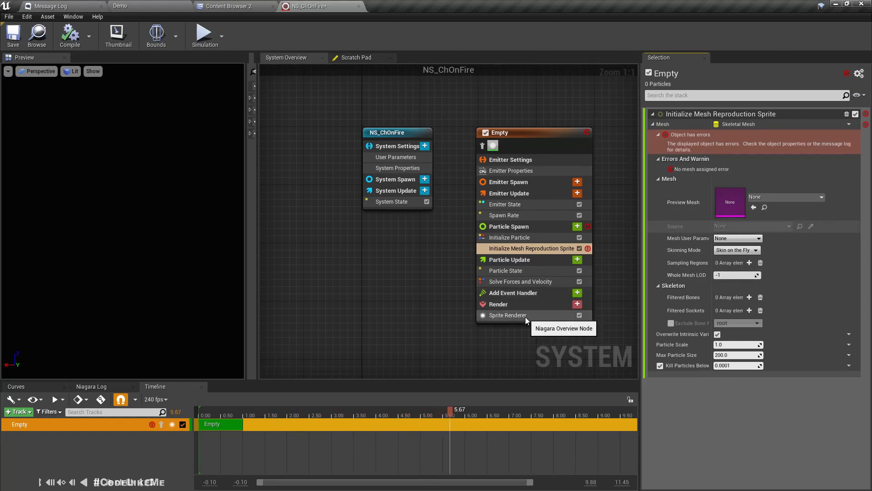
Step: Set the module's mesh to SK_Mannequin and apply Fix Now for CPU access
click(525, 316)
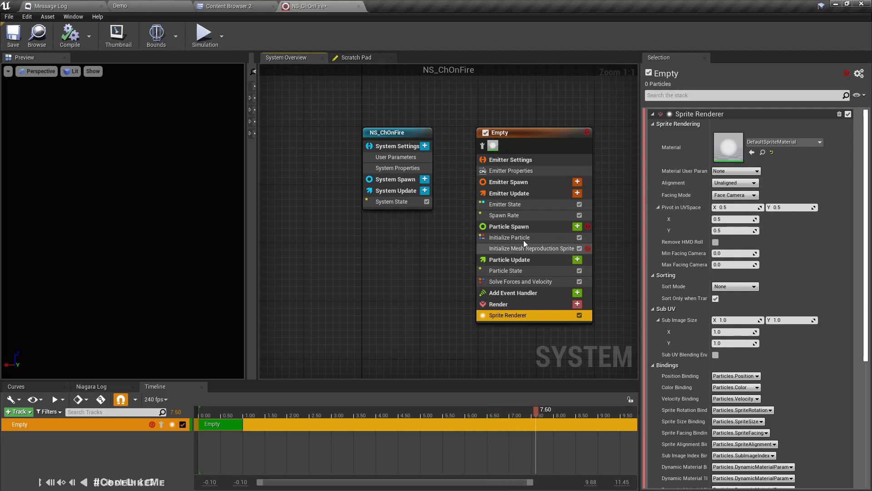
click(513, 249)
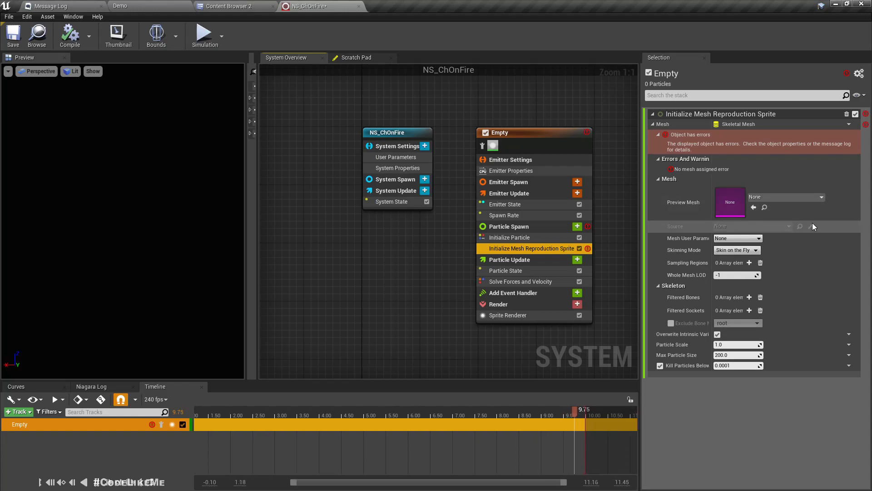
click(780, 196)
text(manne)
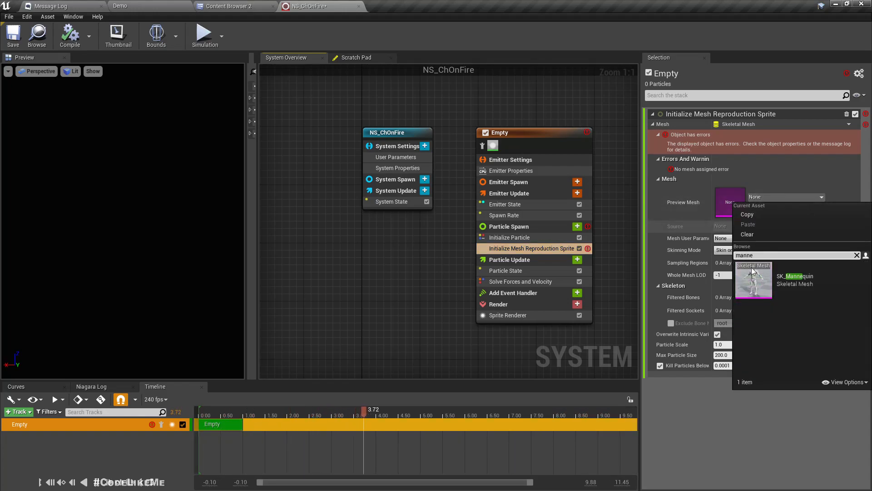
click(787, 286)
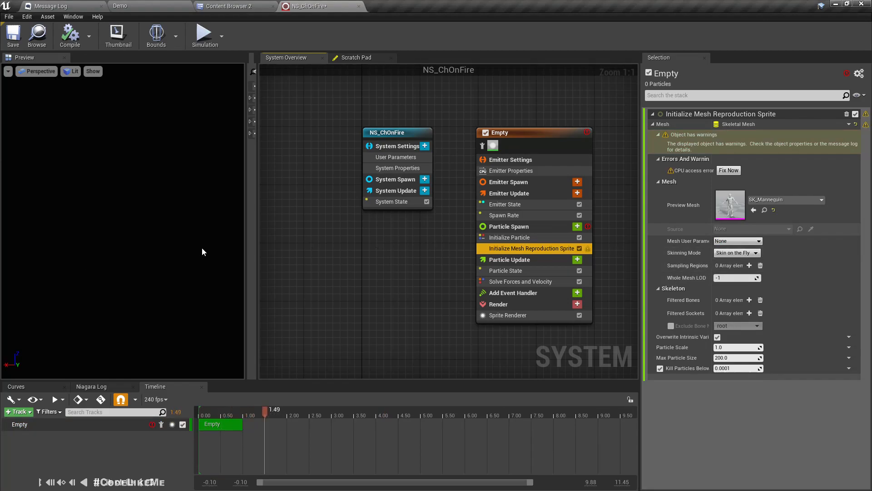
click(728, 170)
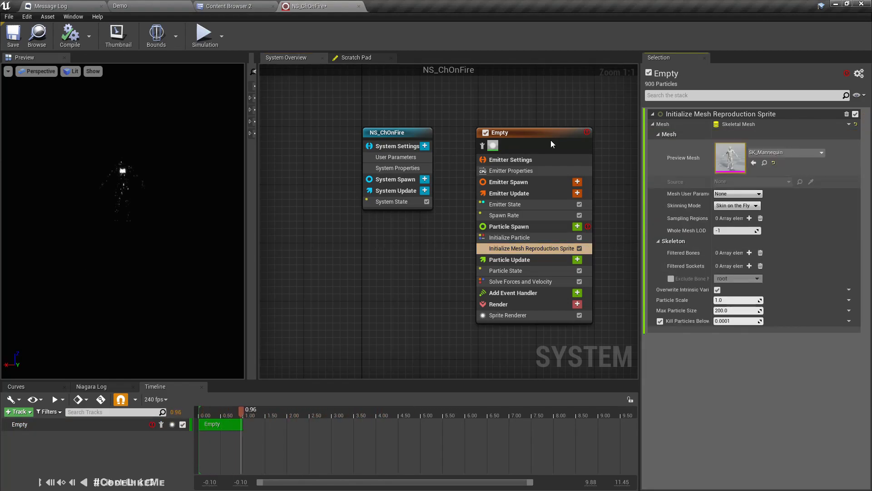
middle_drag(123, 169, 123, 158)
scroll(123, 170, down, 1)
scroll(124, 169, down, 3)
scroll(123, 170, up, 2)
scroll(123, 170, up, 4)
scroll(124, 169, down, 2)
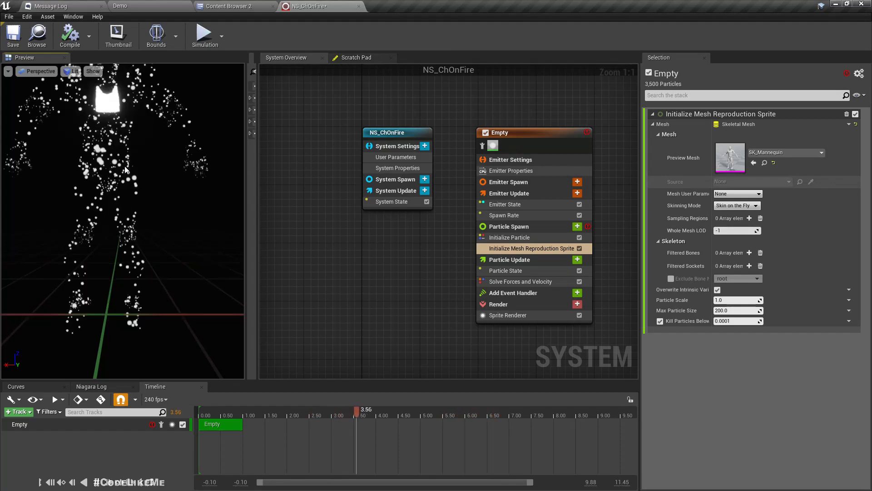
mouse_move(124, 166)
mouse_down()
mouse_move(142, 163)
mouse_move(133, 168)
mouse_move(121, 157)
mouse_up()
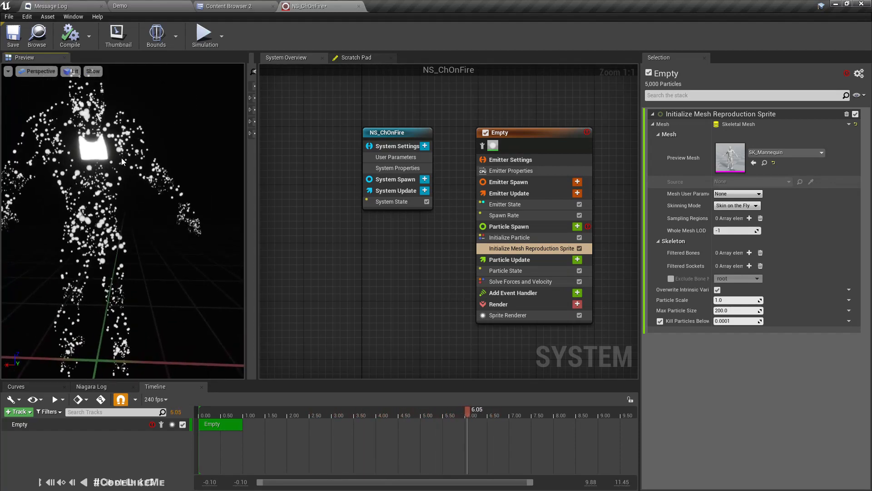
scroll(122, 157, down, 4)
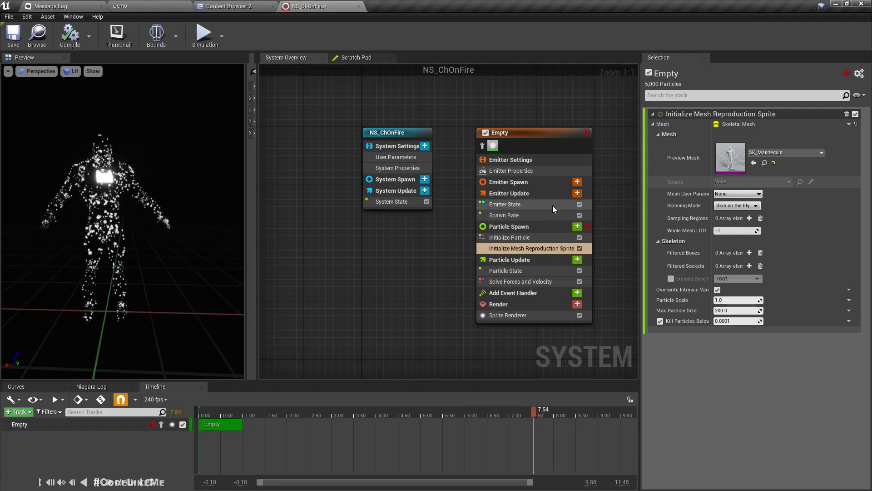
Step: Switch the Empty emitter's Sim Target to GPUCompute Sim and tick Fixed Bounds
click(520, 171)
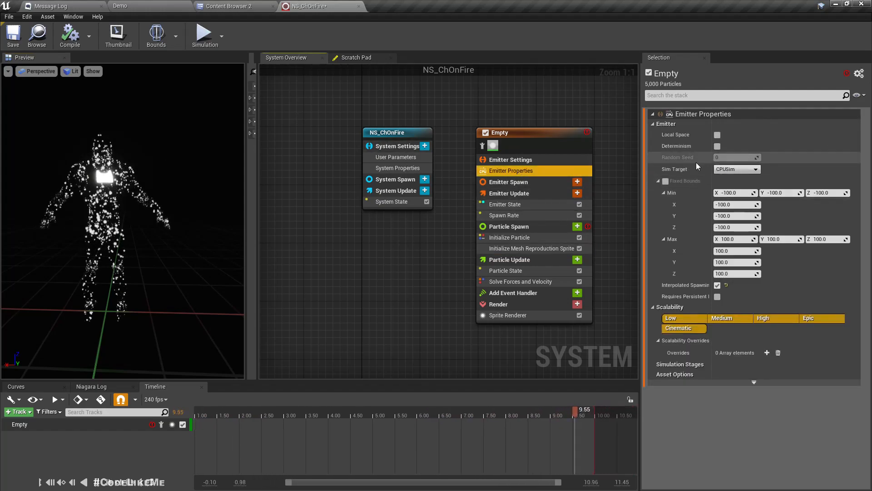
click(729, 171)
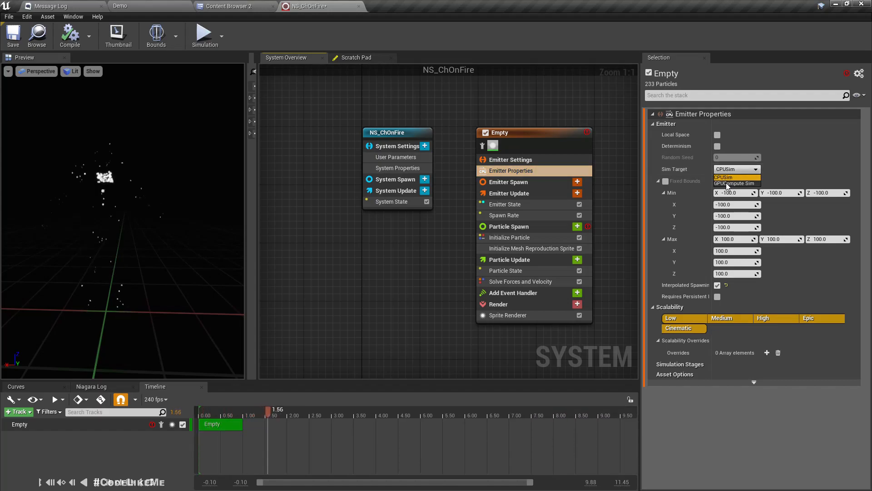
click(726, 183)
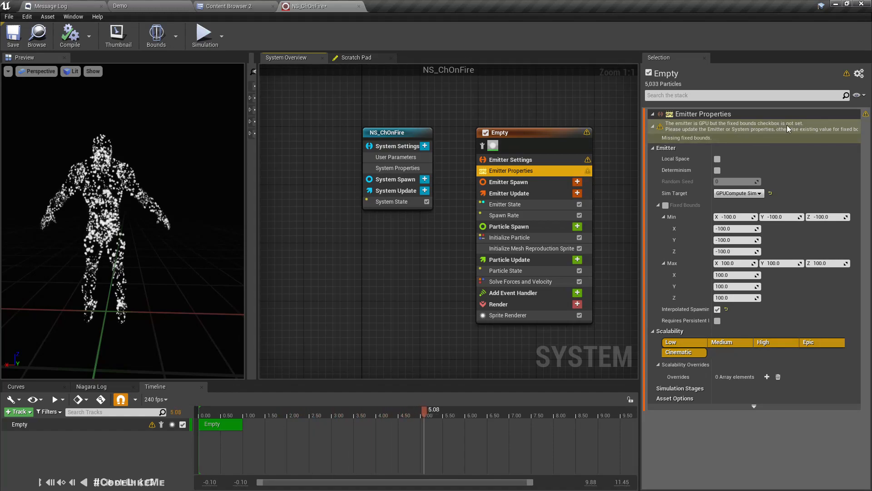
click(665, 205)
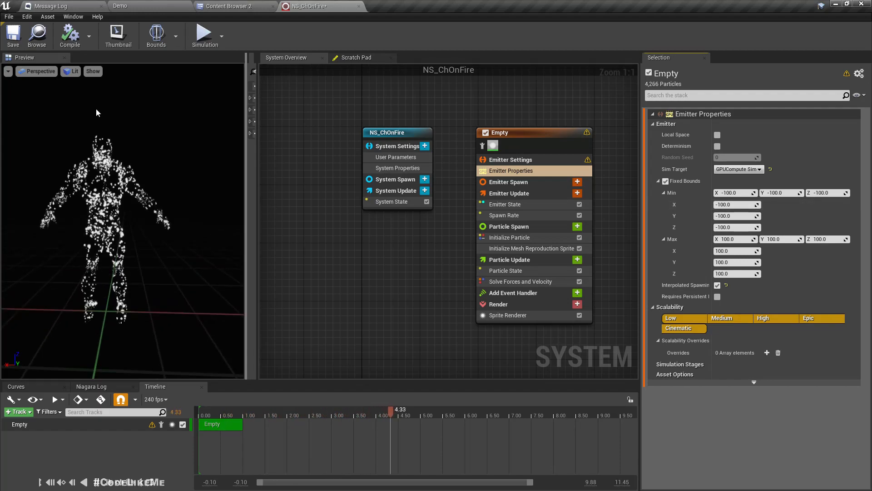
drag(99, 196, 125, 196)
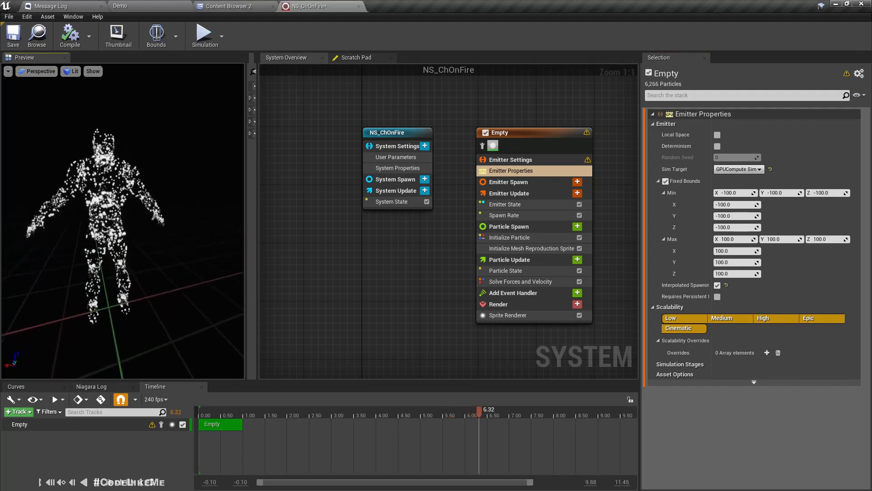
click(536, 238)
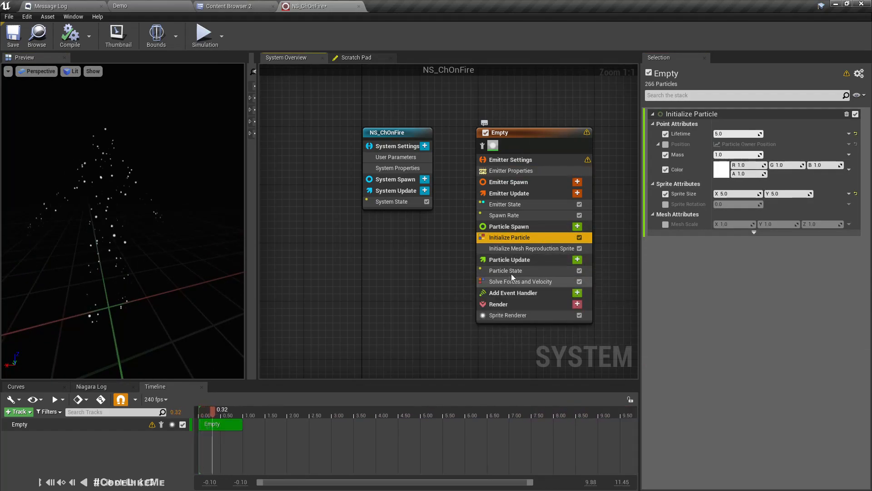
Step: Save NS_ChOnFire with SpawnRate 10000 and view the Demo level
click(527, 214)
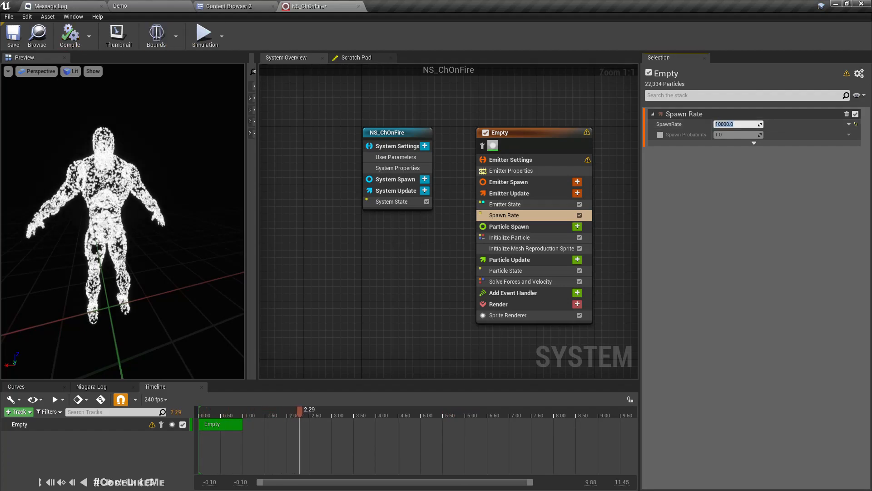
click(13, 36)
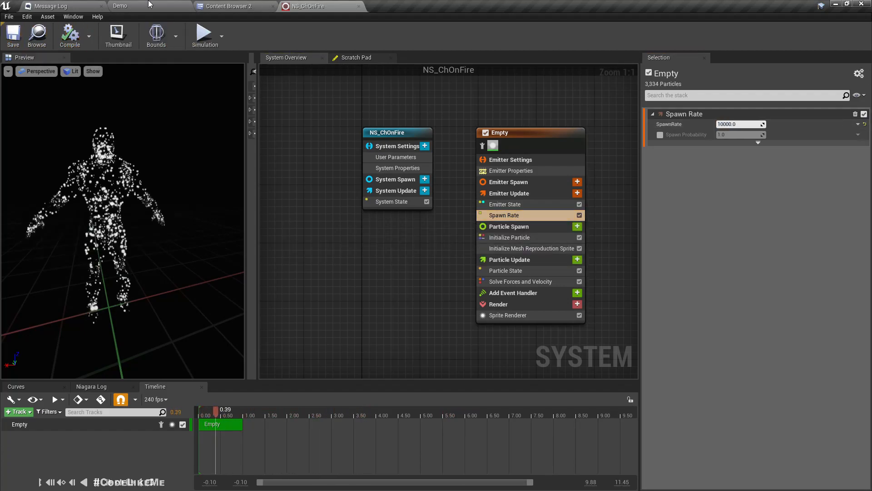
click(120, 6)
right_drag(399, 166, 508, 186)
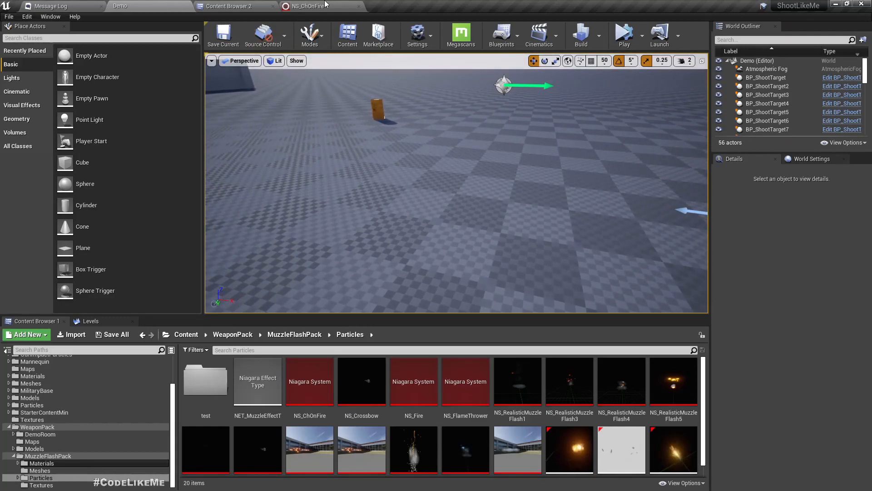
Step: Review NS_ChOnFire's mesh reproduction settings, then return to the Demo level
click(325, 6)
click(521, 247)
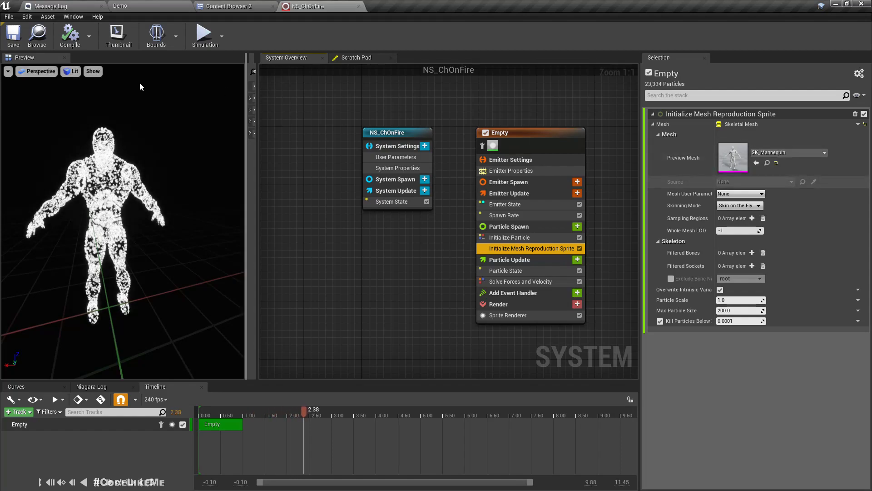
click(140, 7)
right_drag(354, 146, 309, 139)
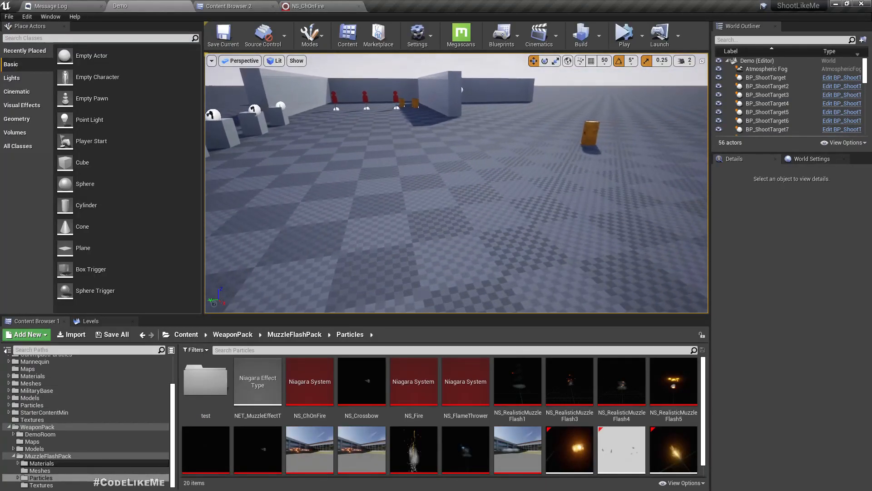
Step: Place the ThirdPersonRun animation from Mannequin/Animations into the Demo level
click(265, 7)
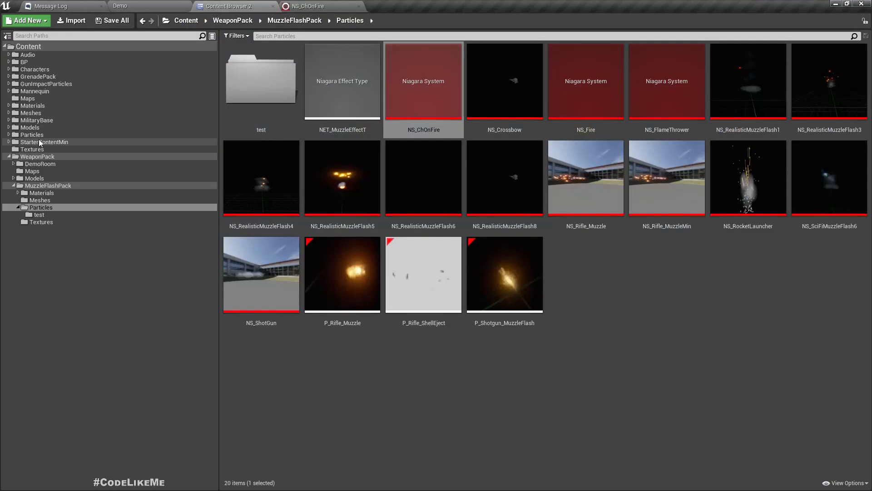
click(9, 92)
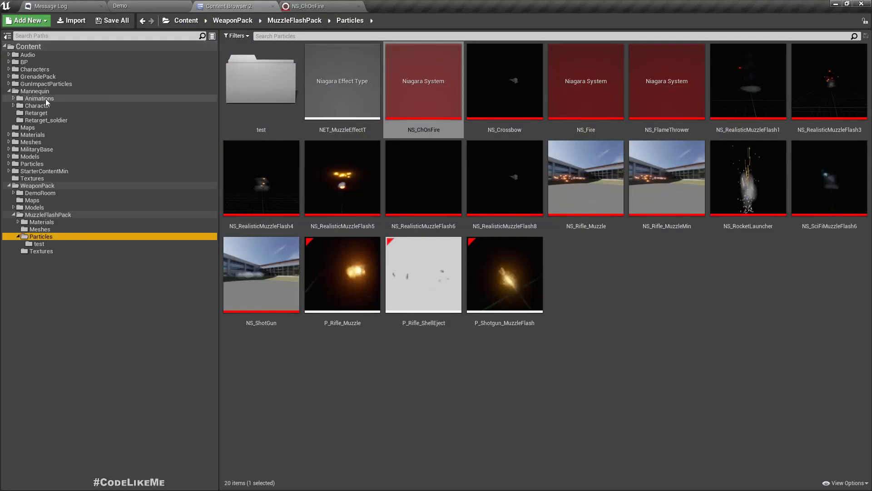
click(34, 98)
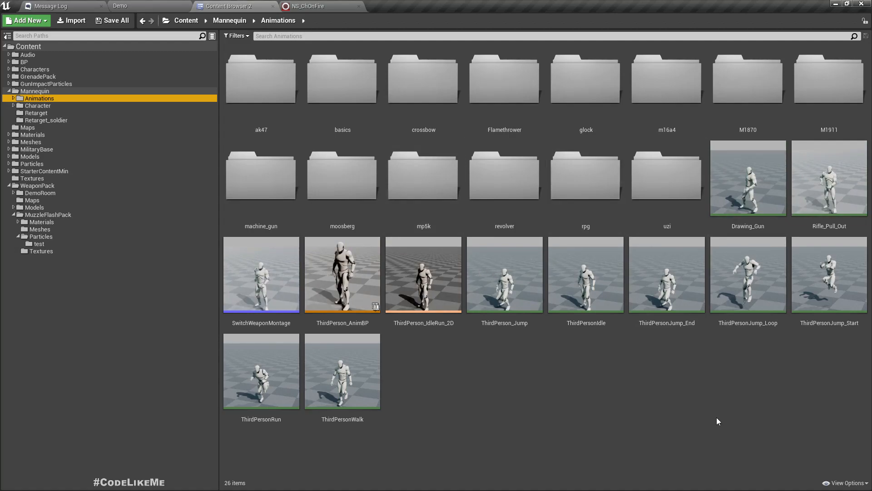
drag(245, 400, 452, 258)
mouse_move(452, 259)
right_down()
mouse_move(452, 225)
mouse_move(452, 251)
right_up()
Step: Add a Niagara Particle System component to the mannequin using NS_ChOnFire
click(748, 183)
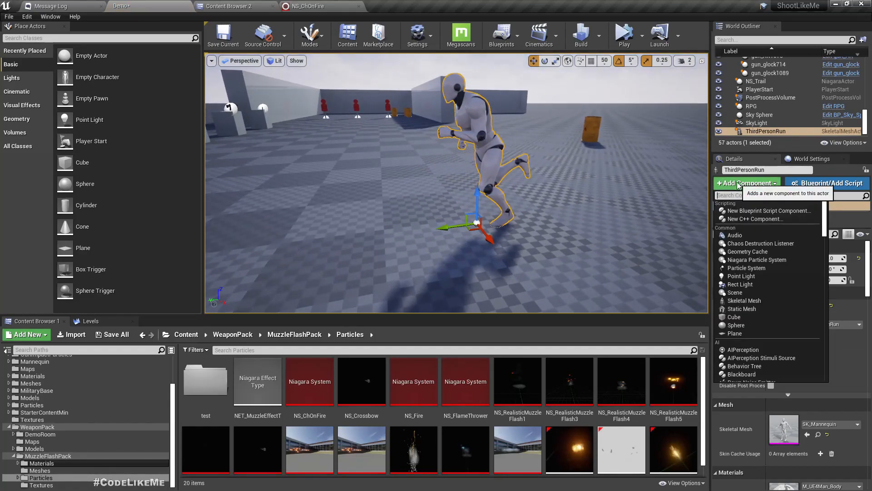
right_drag(499, 146, 499, 146)
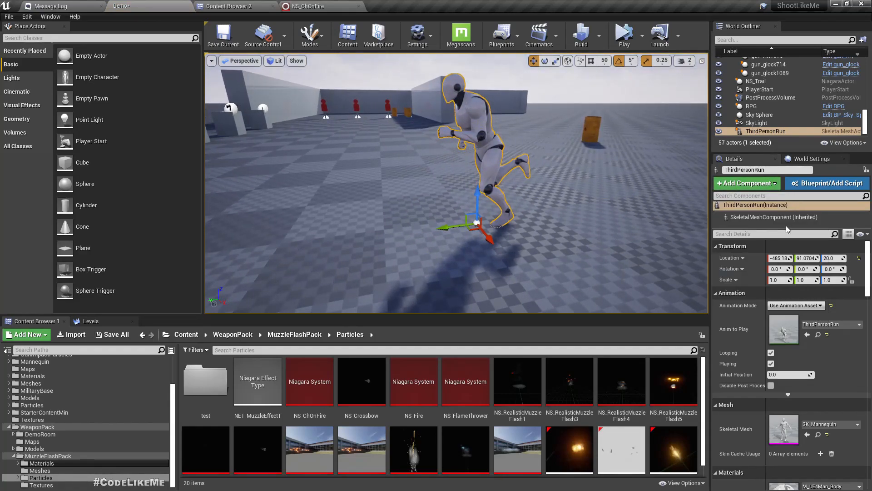
click(745, 183)
text(niagara)
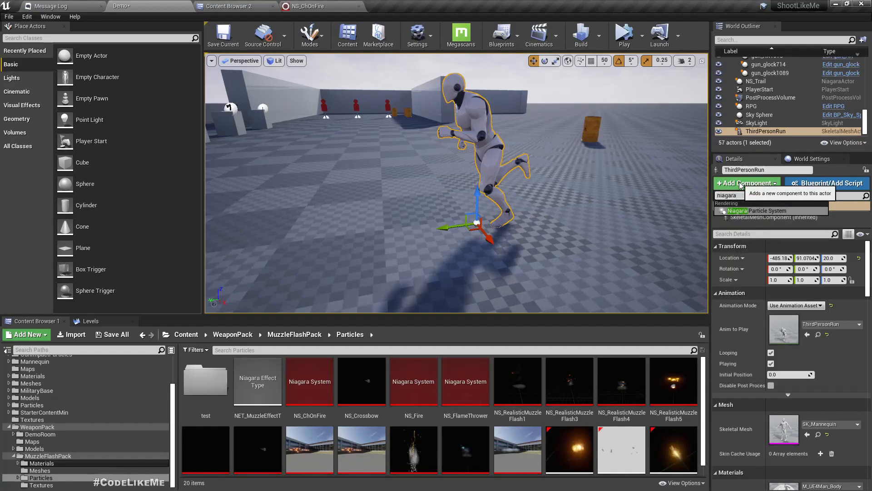
key(Return)
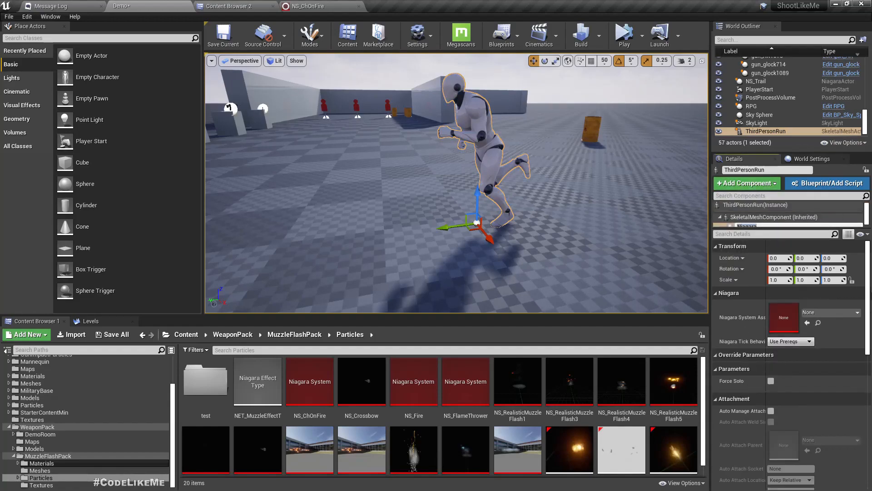
click(821, 313)
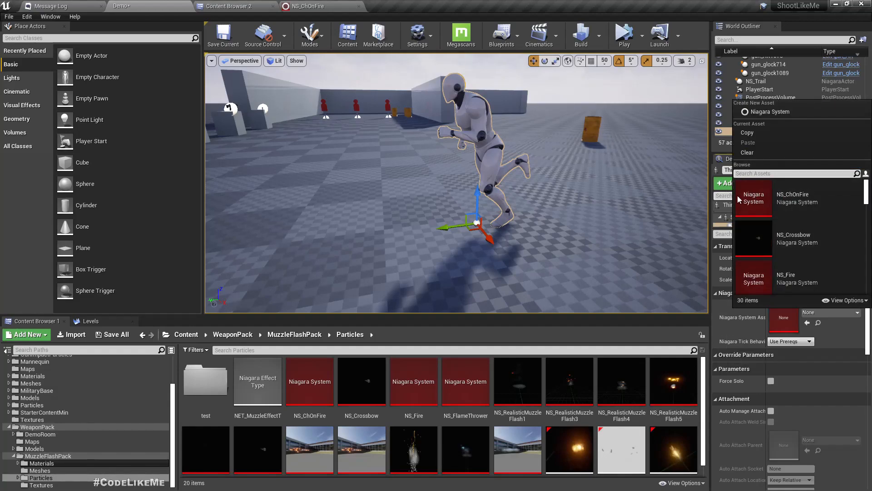
click(796, 200)
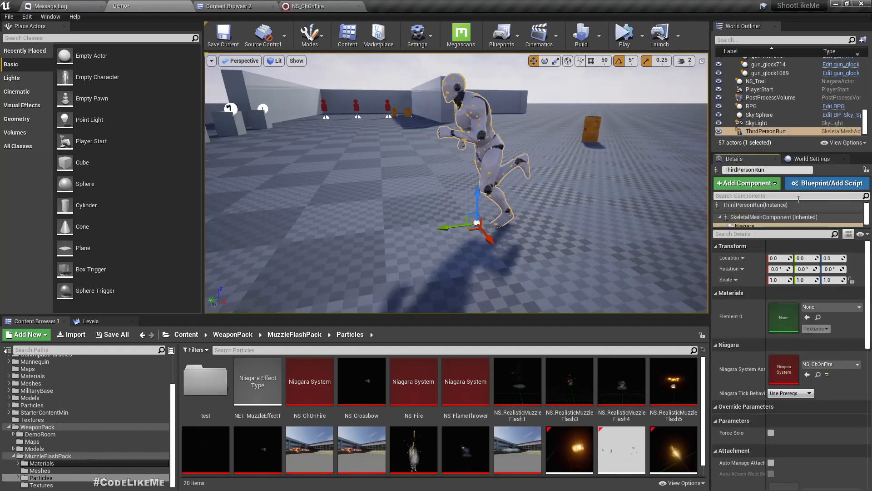
Step: Look over the particle-covered mannequin and start playing the level
mouse_move(372, 186)
right_down()
mouse_move(405, 172)
mouse_move(382, 170)
mouse_move(365, 184)
mouse_move(378, 174)
right_up()
scroll(372, 187, up, 3)
scroll(371, 187, down, 3)
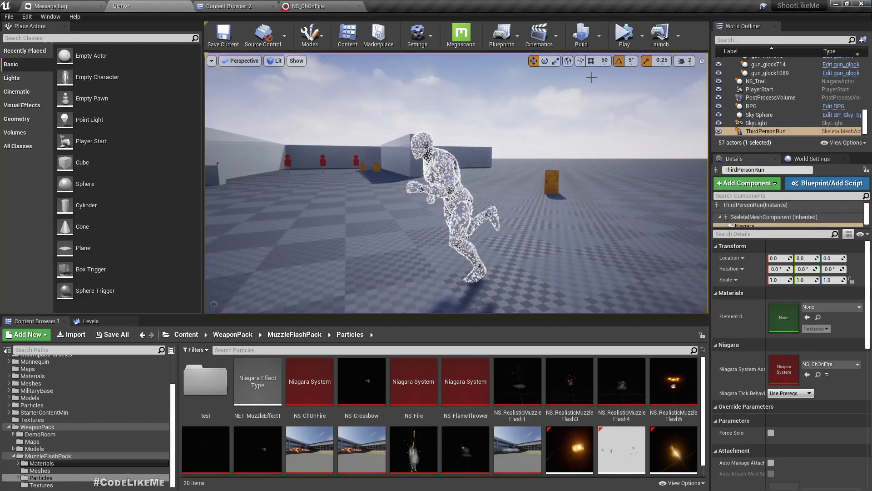
click(625, 33)
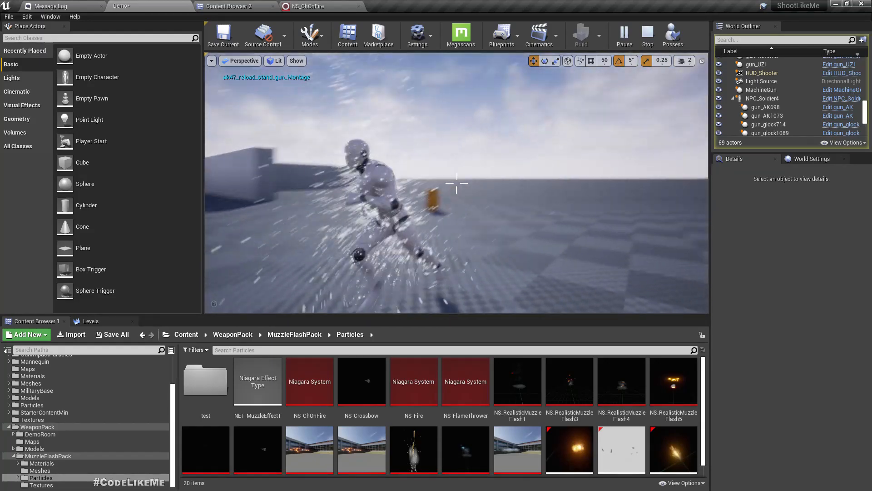
Step: Run the character around to watch the white particles, then switch to the NS_ChOnFire editor
key(w)
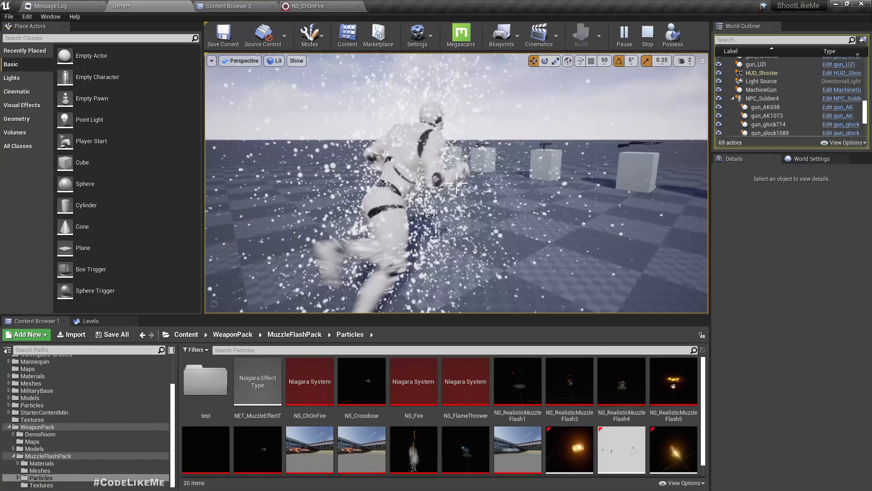
key(w)
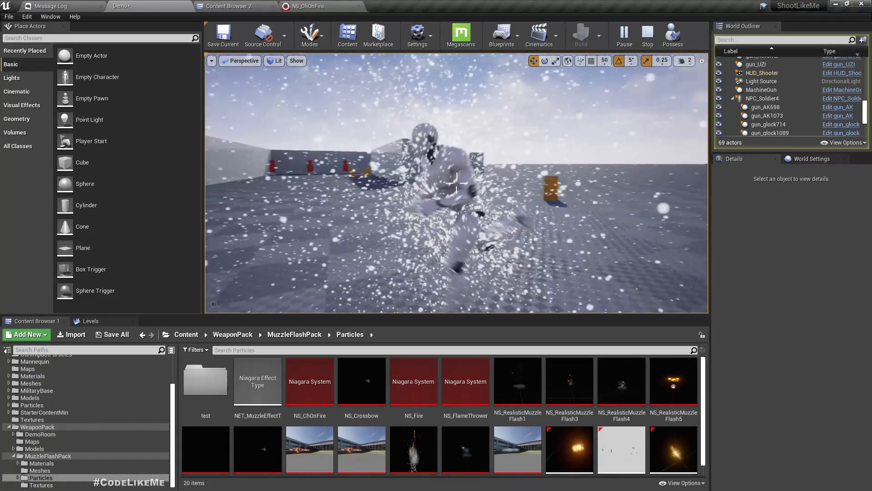
key(w)
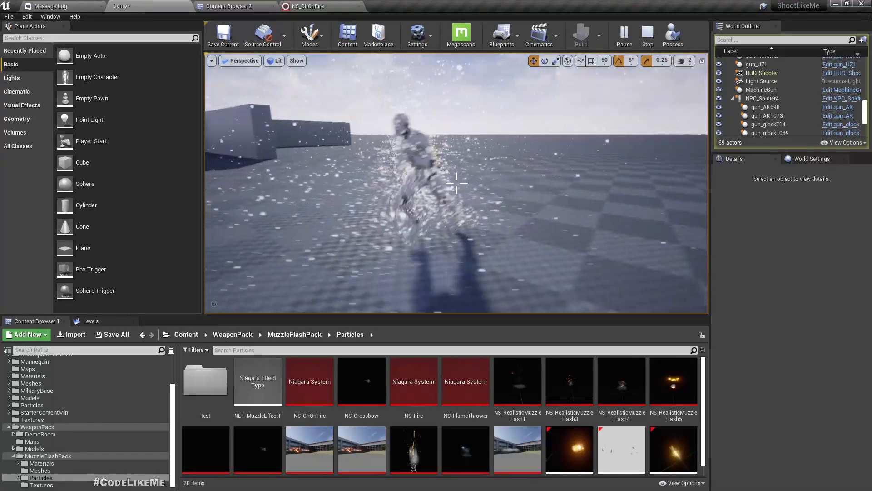
key(s)
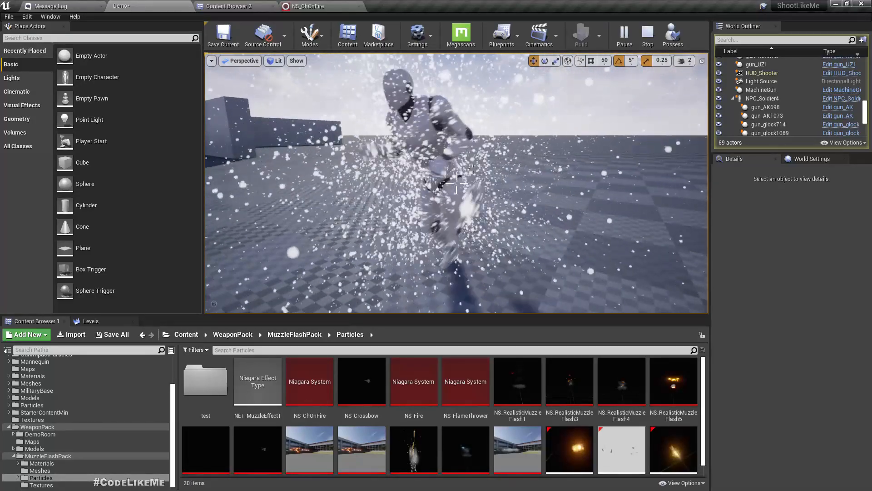
key(w)
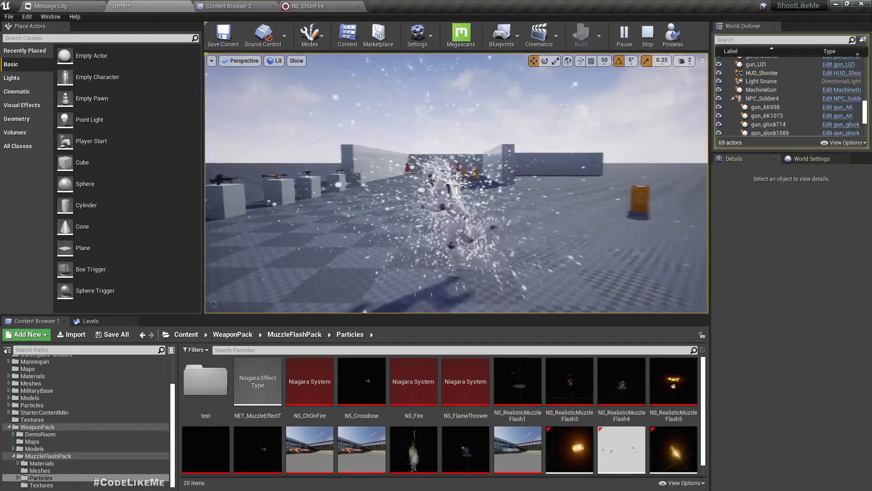
key(w)
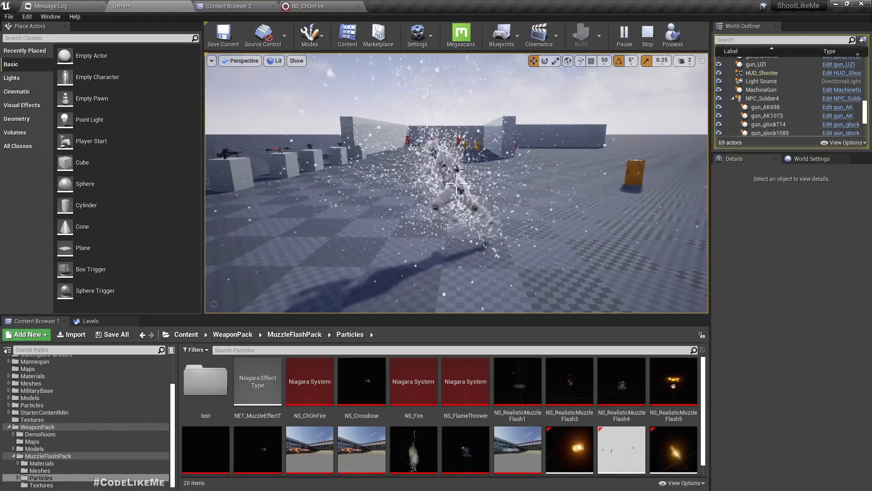
scroll(467, 199, up, 2)
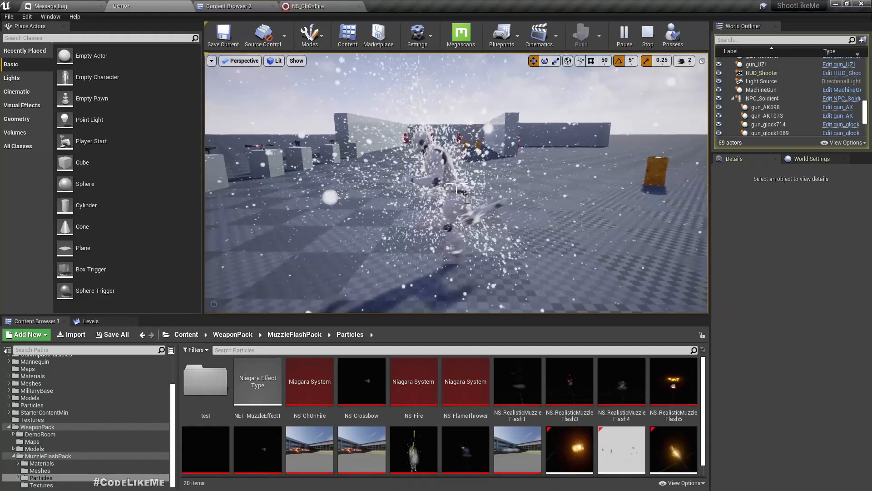
click(311, 6)
Step: Assign M_Flame as the Sprite Renderer material, then check the fire in the Demo level
click(524, 316)
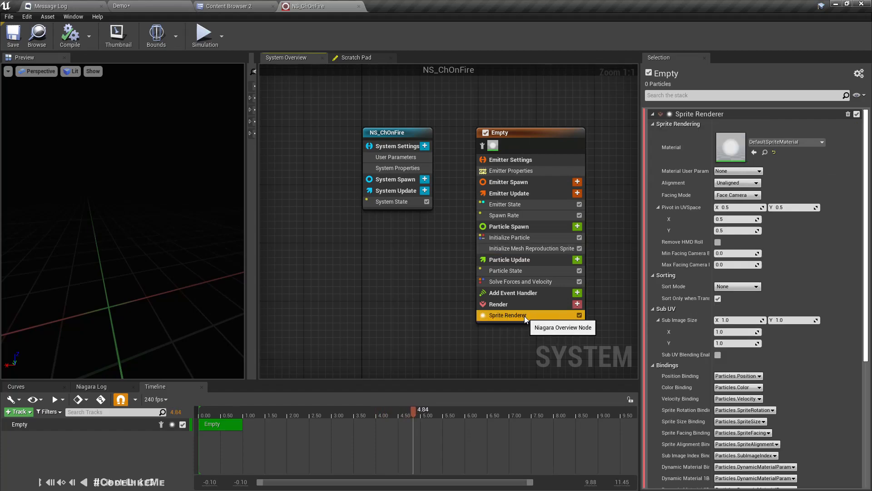
click(214, 5)
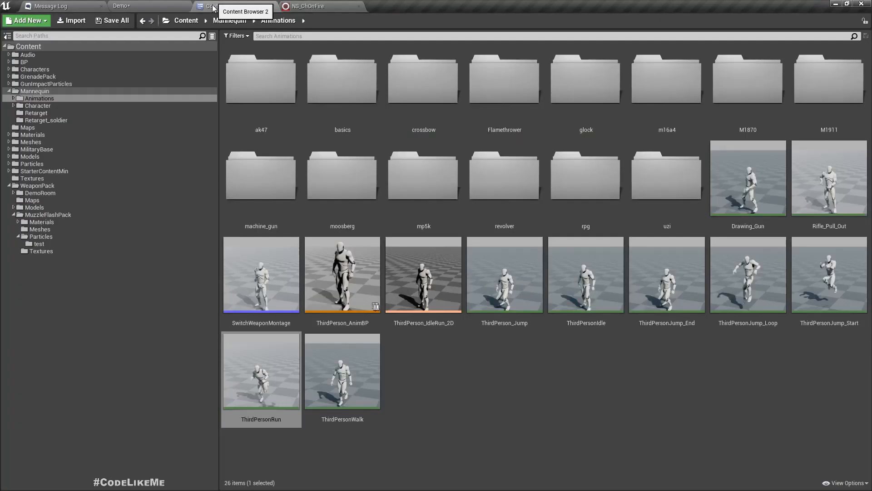
click(41, 222)
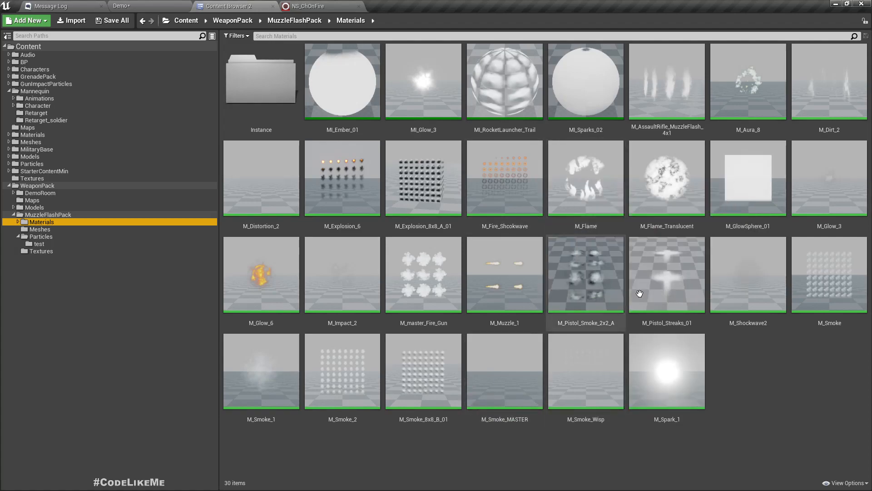
click(586, 182)
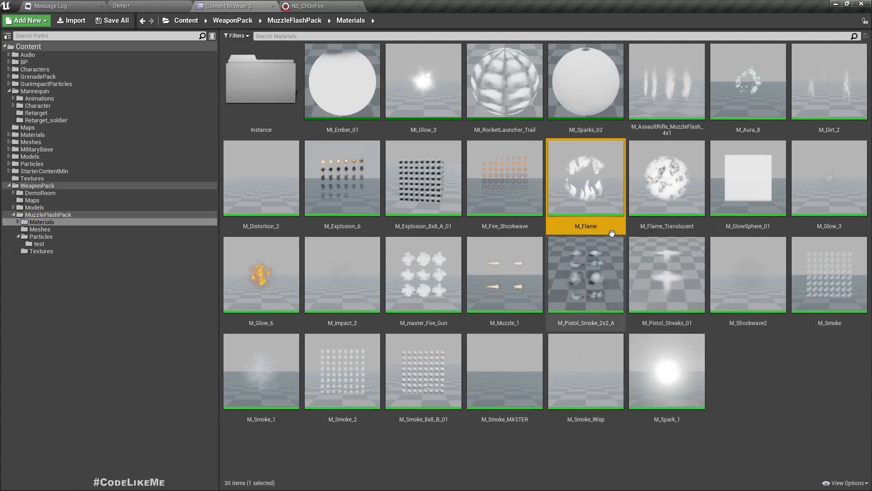
drag(585, 177, 787, 159)
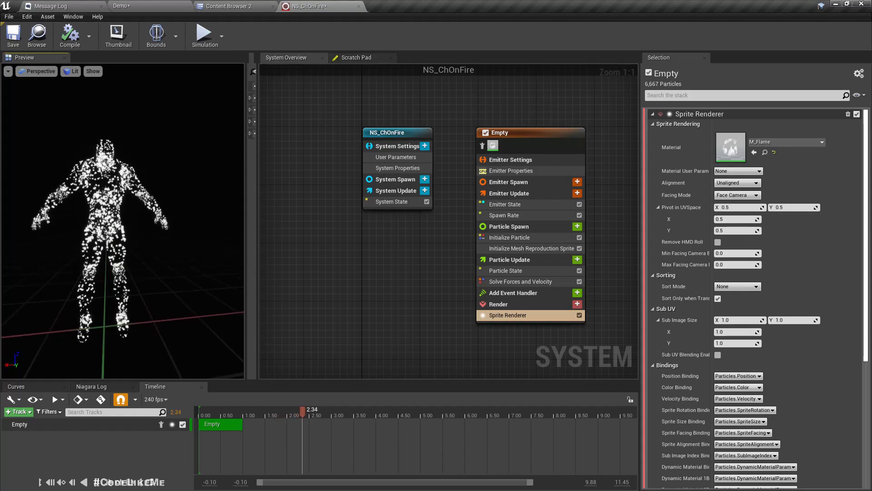
mouse_move(93, 242)
mouse_down()
mouse_move(136, 241)
mouse_move(92, 242)
mouse_up()
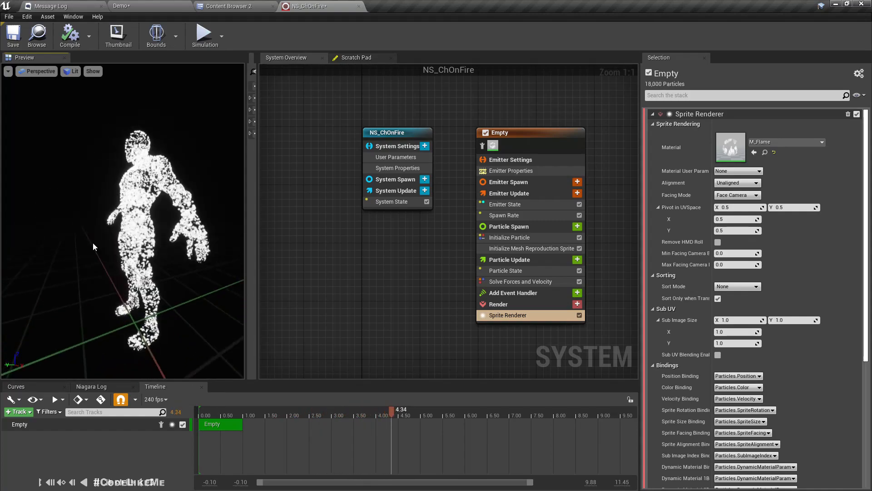
click(168, 5)
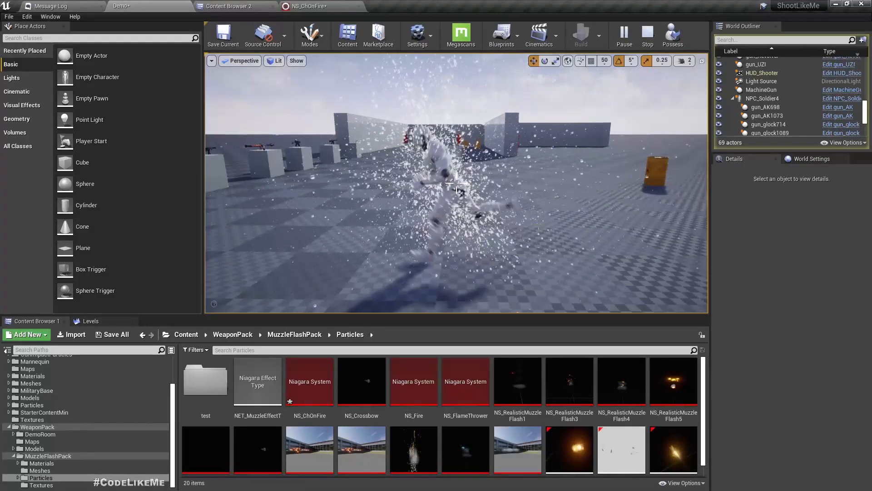
click(317, 5)
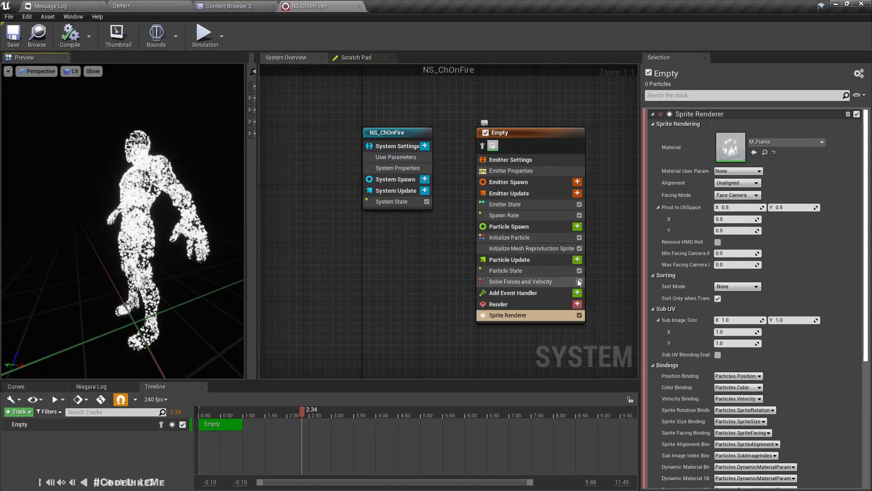
Step: Add a Color module to Particle Update, driven by Color from Curve
click(577, 259)
text(colo)
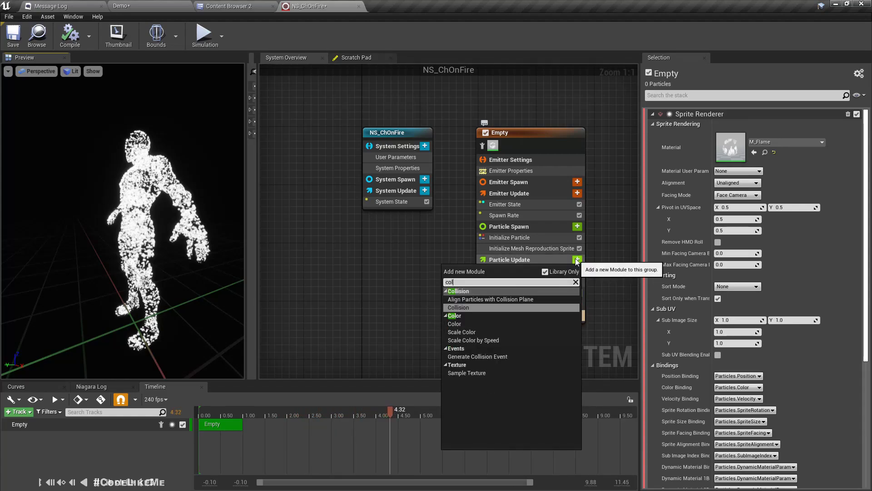
key(Up)
key(Up)
key(Up)
key(Up)
key(Return)
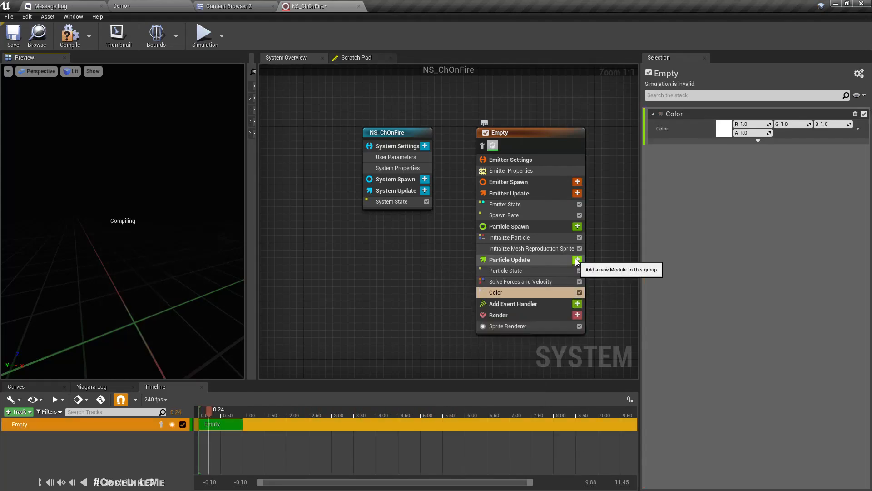
click(858, 129)
text(curv)
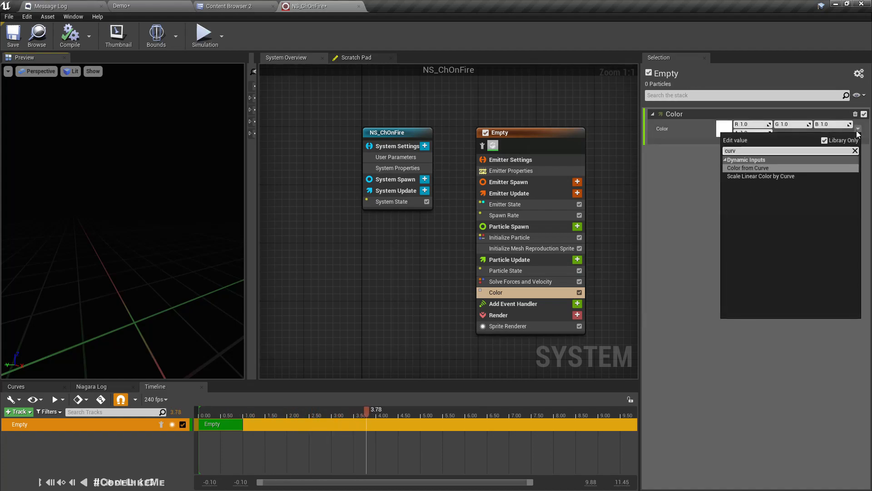
key(Return)
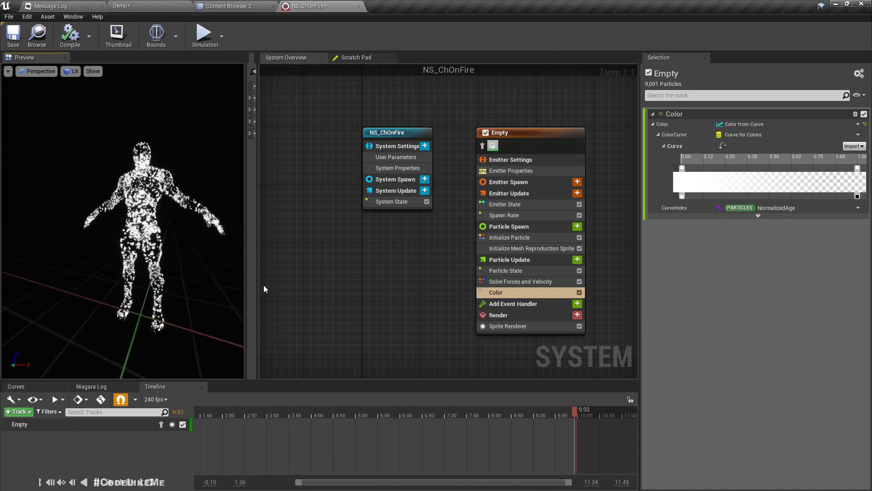
Step: Make the gradient's first stop yellow and add a pure red stop near 0.12 (green 0)
double_click(682, 170)
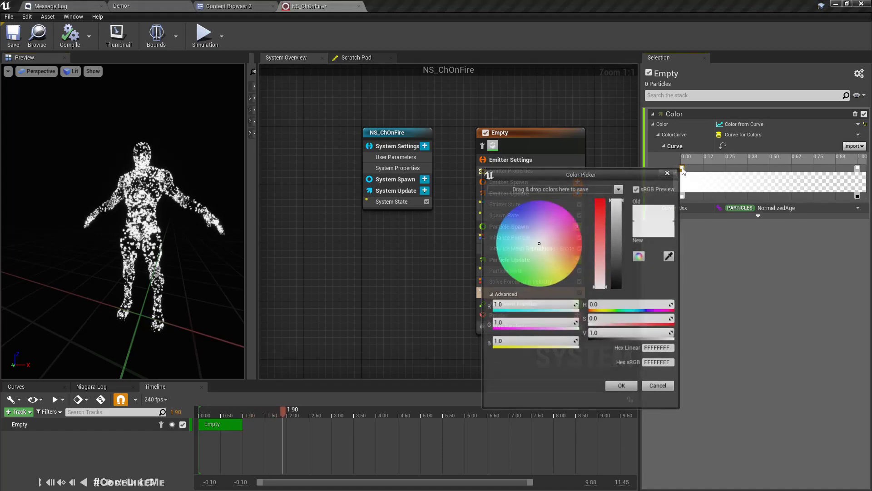
drag(571, 263, 586, 292)
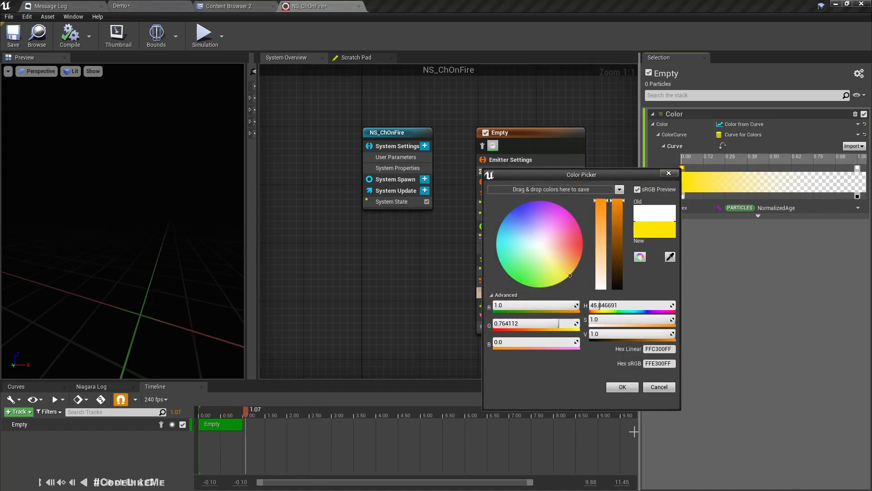
click(621, 388)
right_click(716, 171)
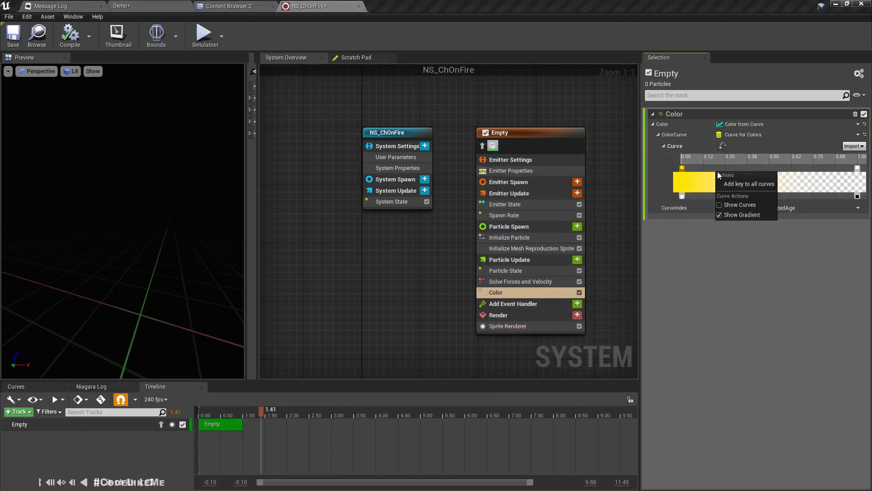
click(729, 179)
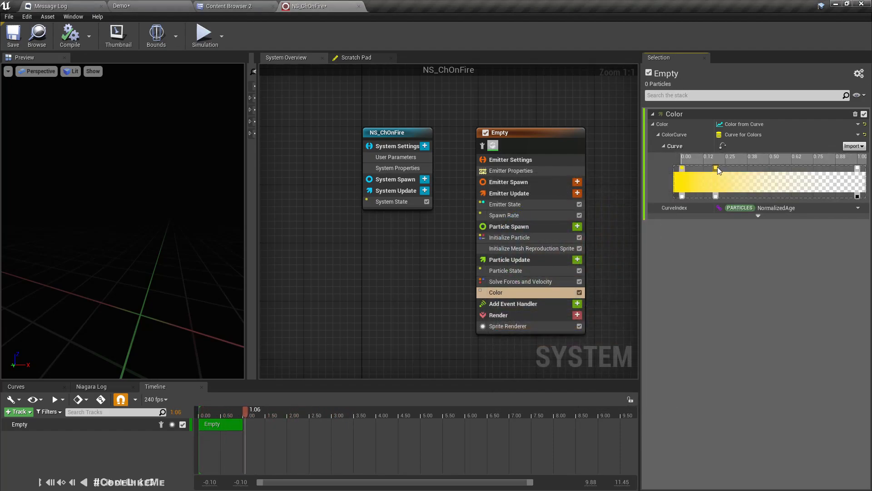
double_click(717, 167)
click(619, 247)
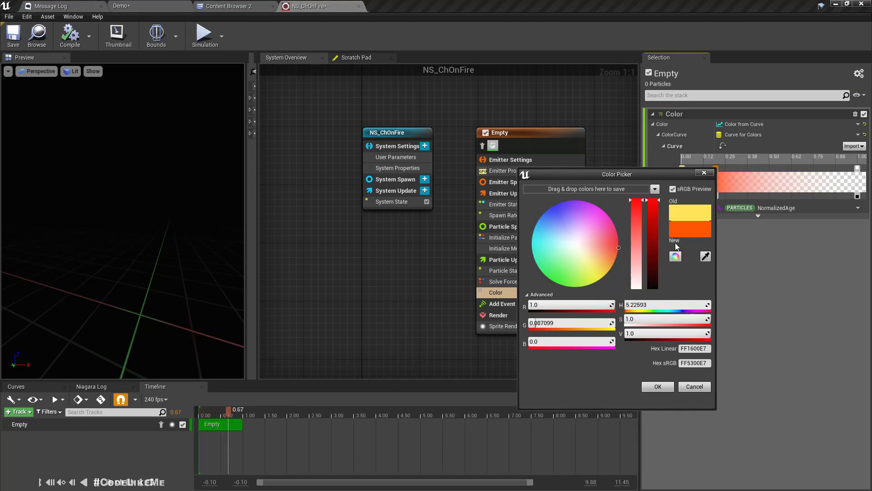
click(558, 324)
text(0)
key(Return)
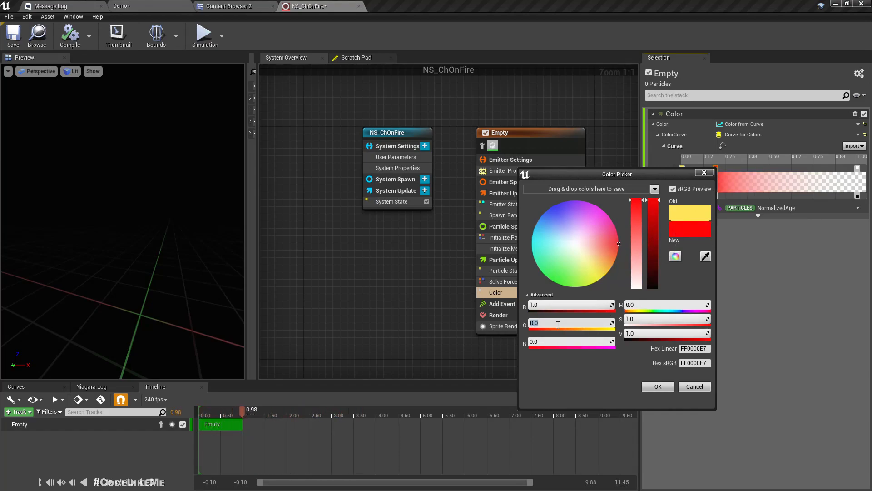
drag(608, 264, 620, 245)
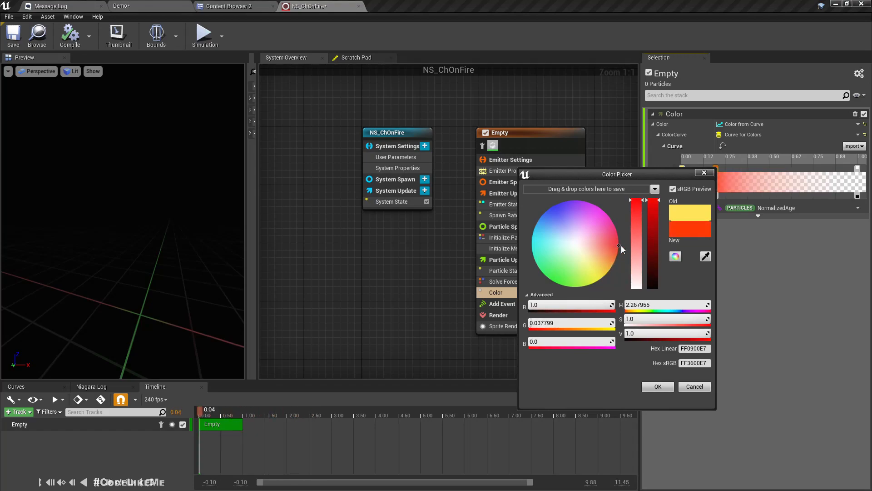
click(657, 386)
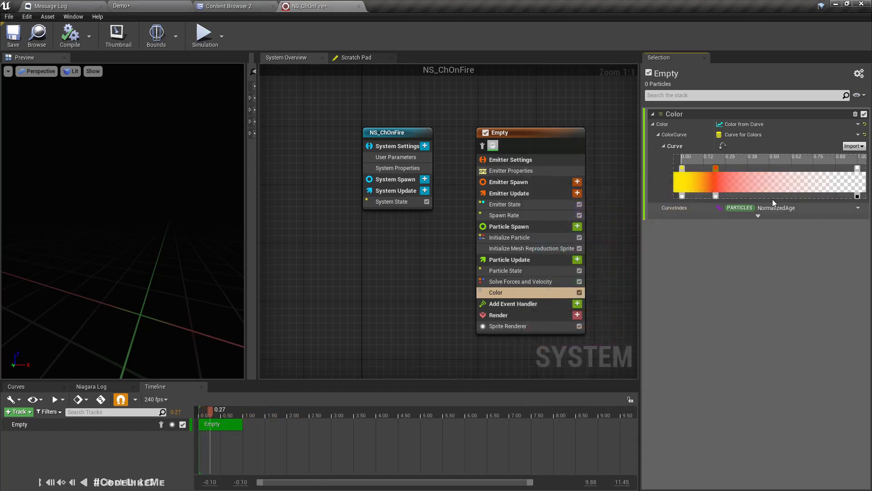
Step: Keep the end stop white and transparent, and move the red stop to about 0.10
double_click(858, 168)
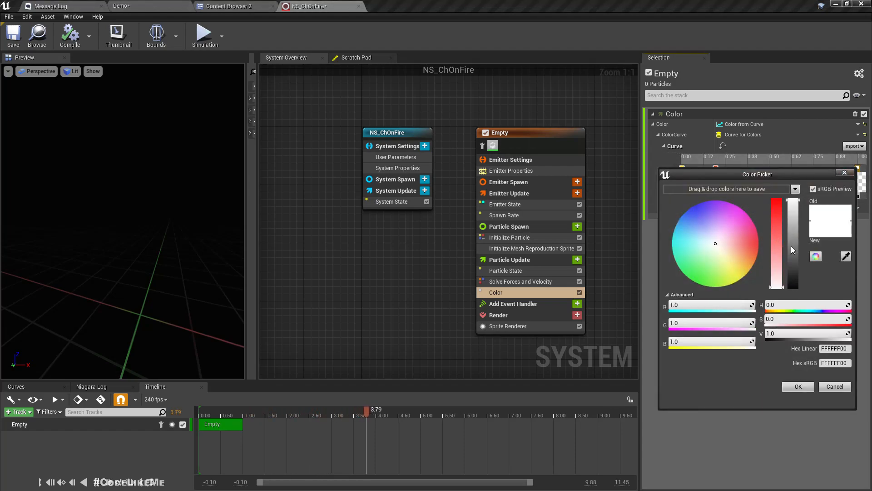
click(795, 388)
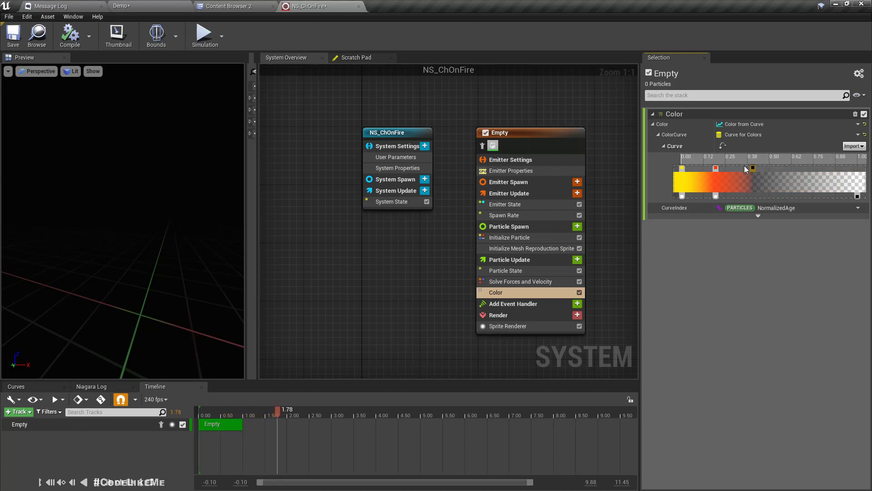
drag(717, 165, 704, 166)
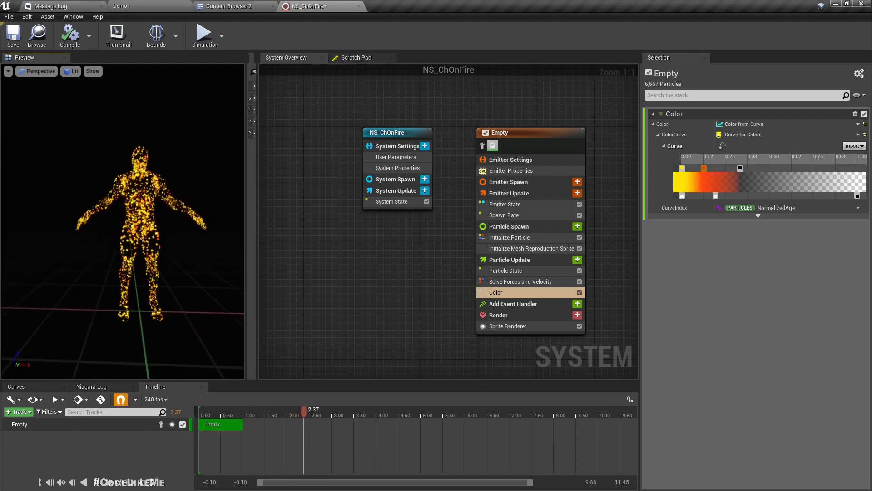
mouse_move(103, 239)
mouse_down()
mouse_move(196, 236)
mouse_move(159, 233)
mouse_up()
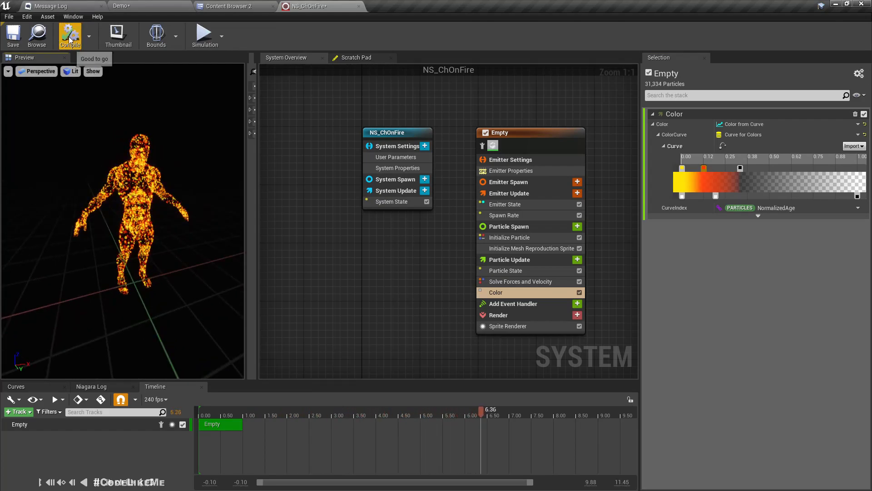
Step: Play the Demo level, run the burning character around with W and D, then stop with Esc
click(121, 5)
key(w)
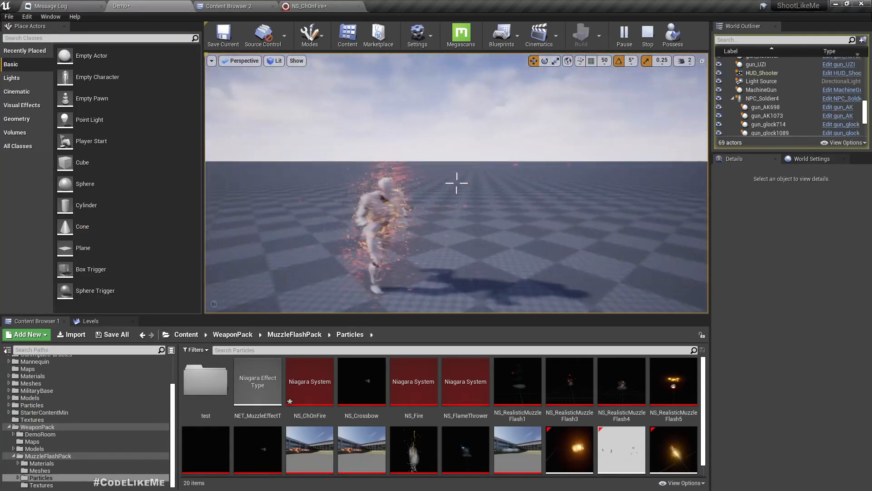
key(d)
key(w)
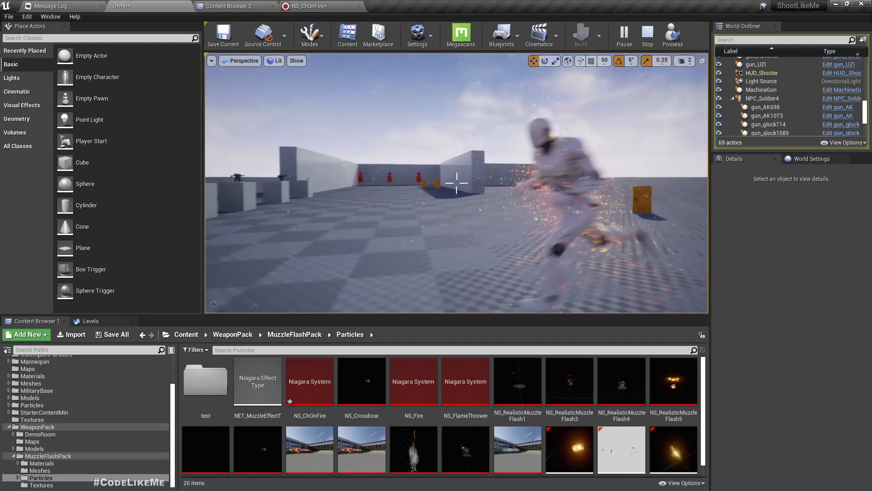
right_drag(377, 197, 367, 200)
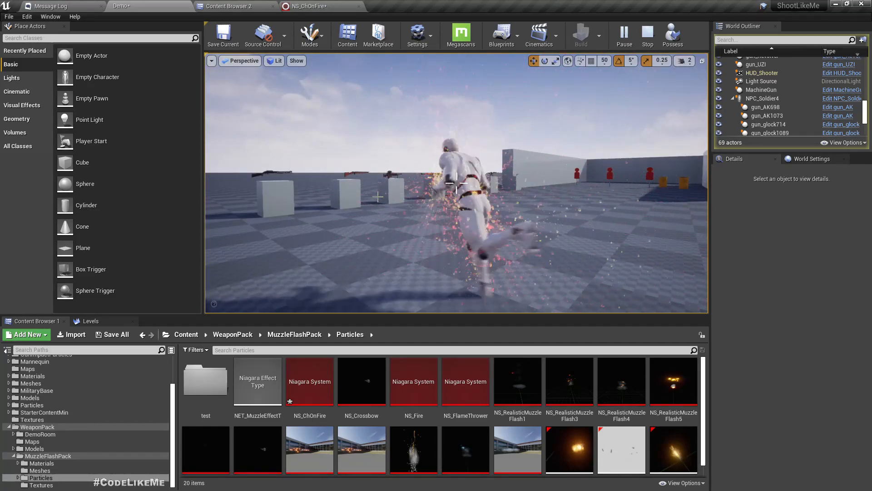
key(Escape)
Step: Set Initialize Mesh Reproduction Sprite's Particle Scale to 10, then settle on 5
click(324, 6)
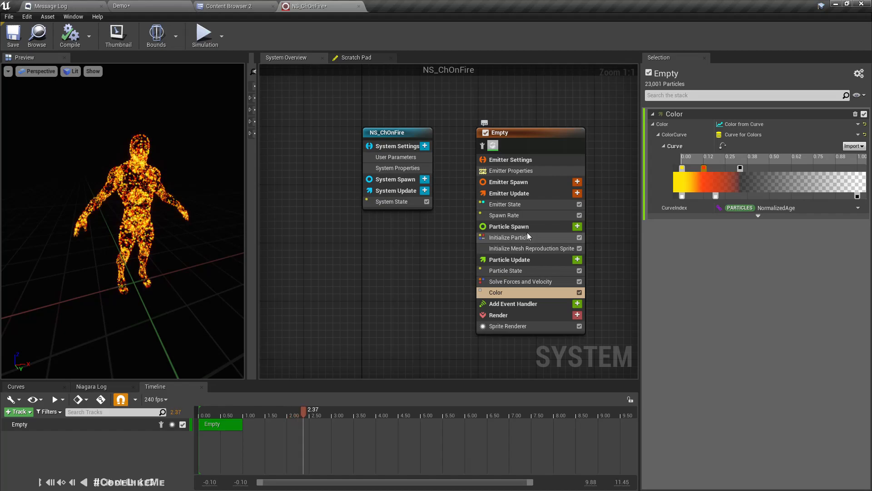
click(531, 249)
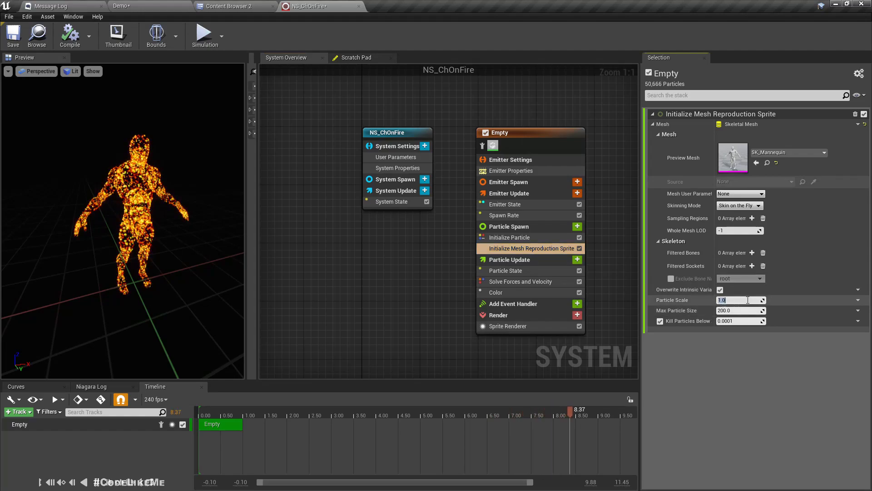
text(10)
key(Return)
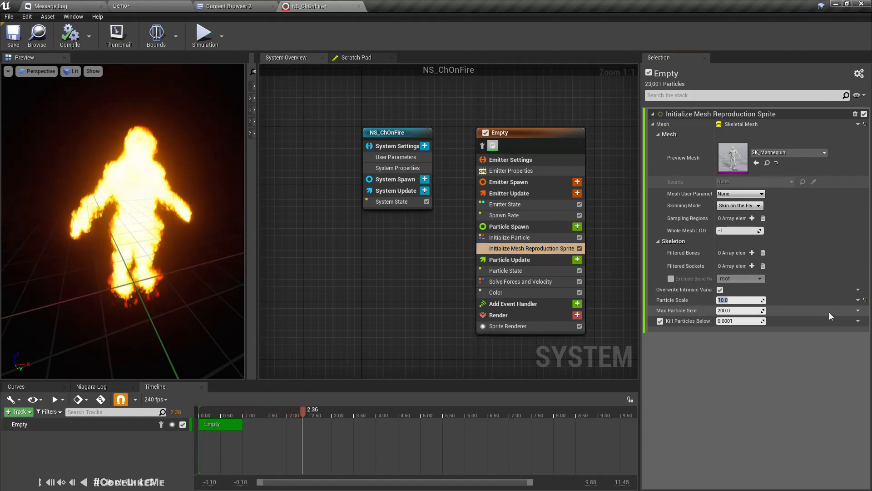
text(5)
key(Return)
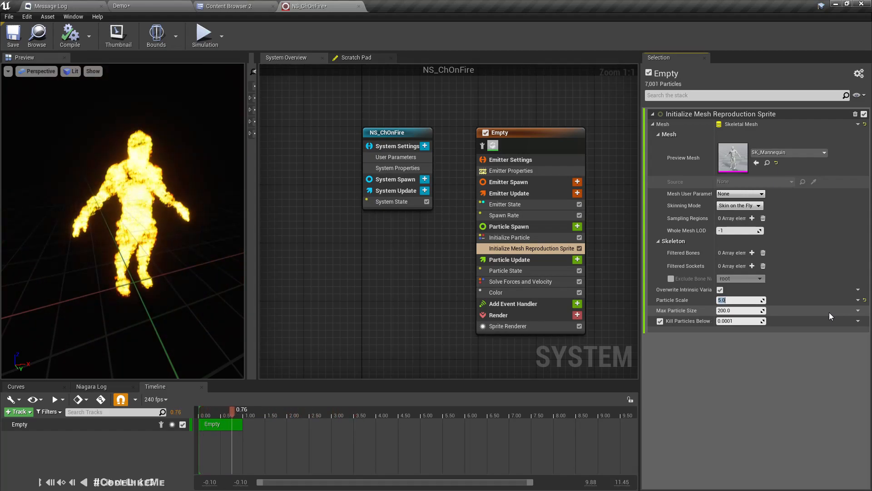
mouse_move(182, 216)
mouse_down()
mouse_move(99, 204)
mouse_move(41, 210)
mouse_up()
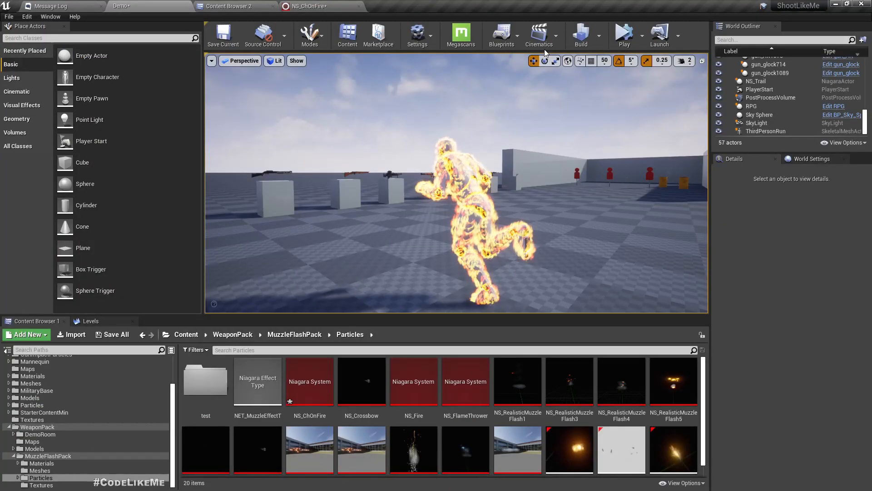
Step: Play-test the enlarged fire on the running soldier, then show the Sprite Renderer settings
click(624, 34)
mouse_move(436, 158)
right_down()
mouse_move(522, 159)
mouse_move(447, 160)
mouse_move(448, 182)
mouse_move(355, 195)
mouse_move(377, 200)
right_up()
right_drag(431, 187, 369, 201)
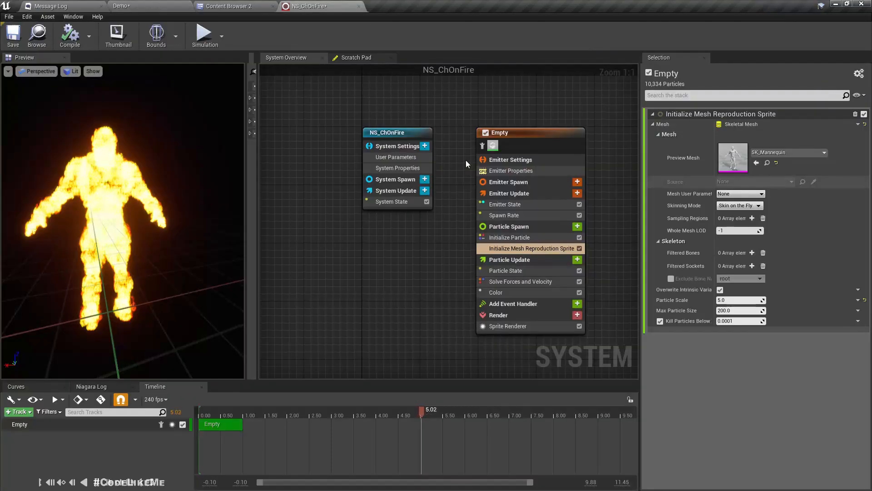
click(513, 328)
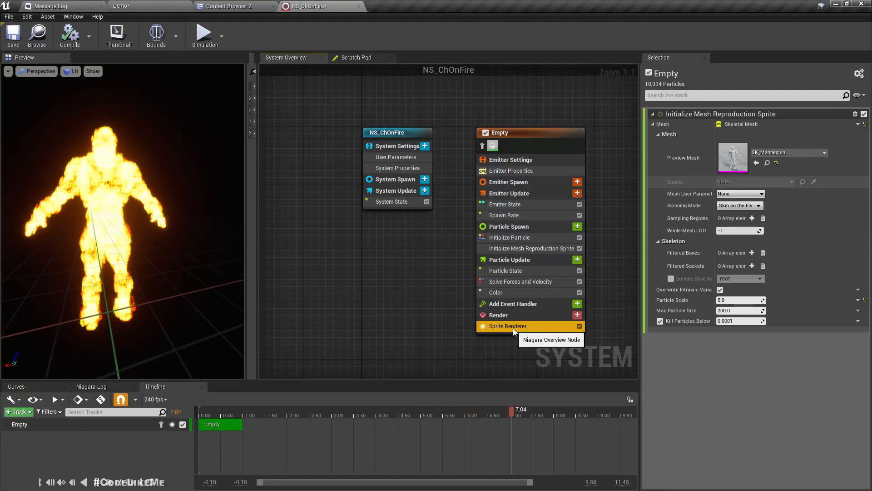
Step: Open M_Flame and M_Flame_Translucent from MuzzleFlashPack/Materials, discarding an accidental M_Flame1 duplicate
click(765, 152)
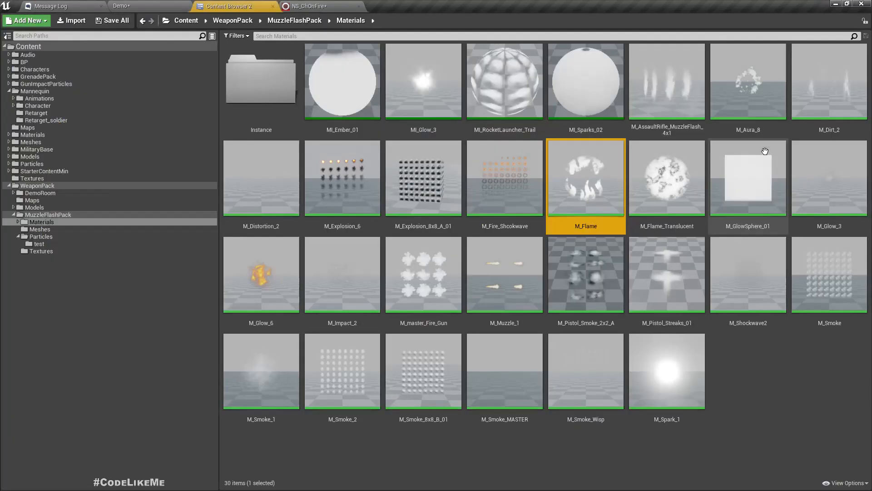
double_click(580, 177)
right_drag(526, 185, 590, 187)
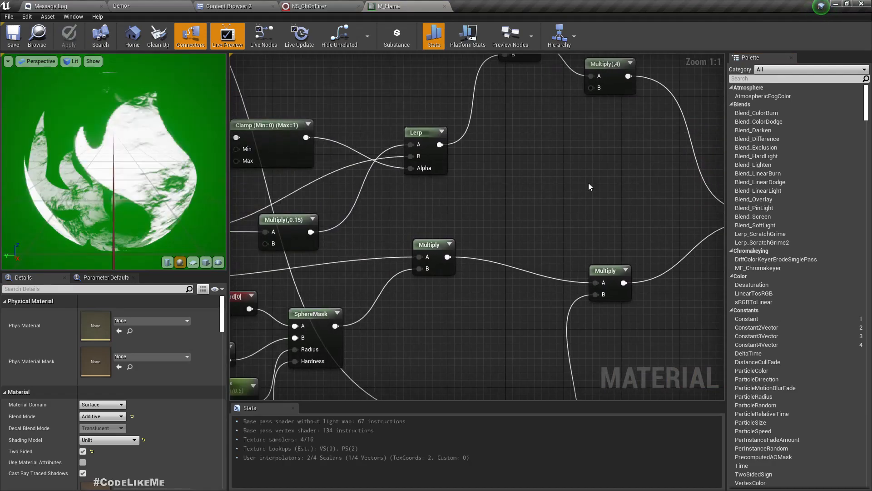
click(38, 35)
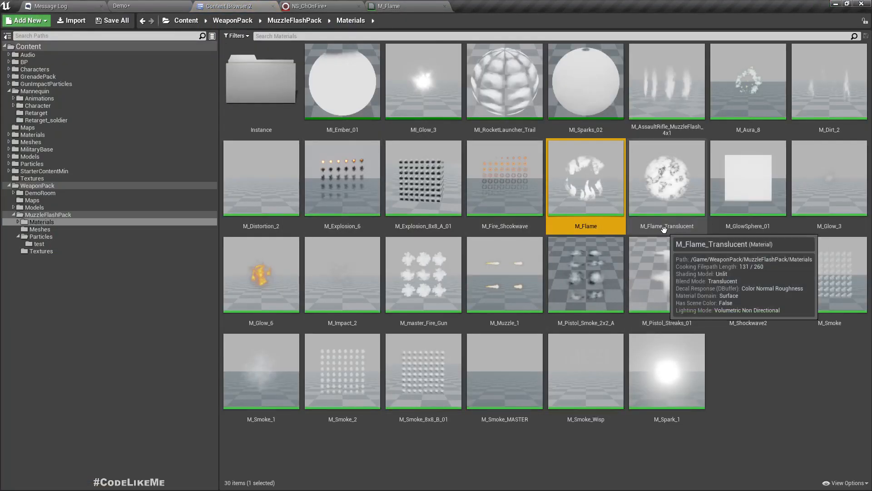
key(ctrl+w)
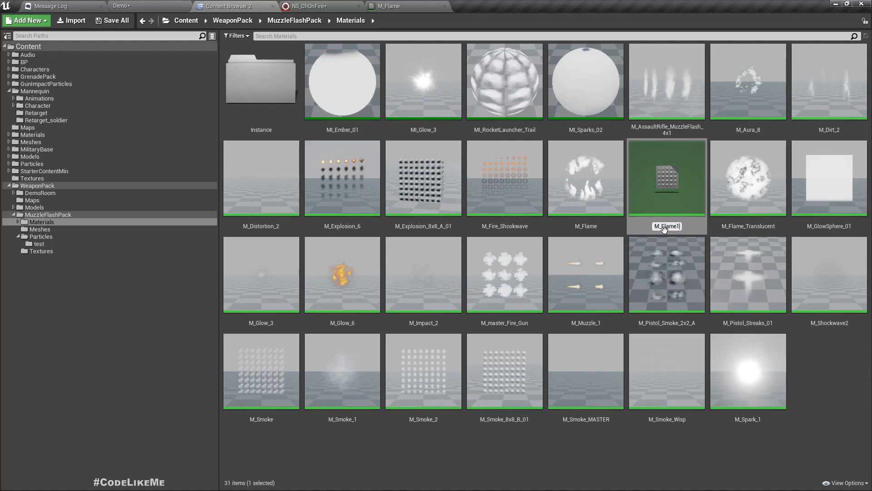
key(Escape)
double_click(664, 229)
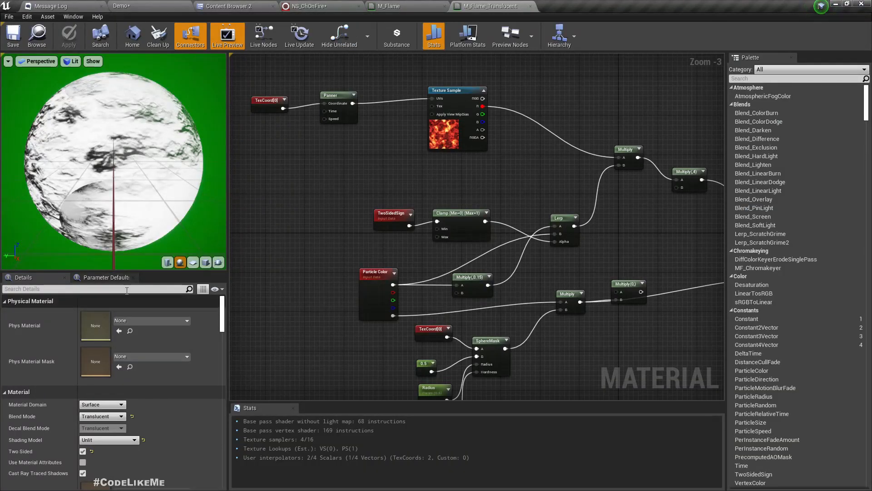
click(253, 5)
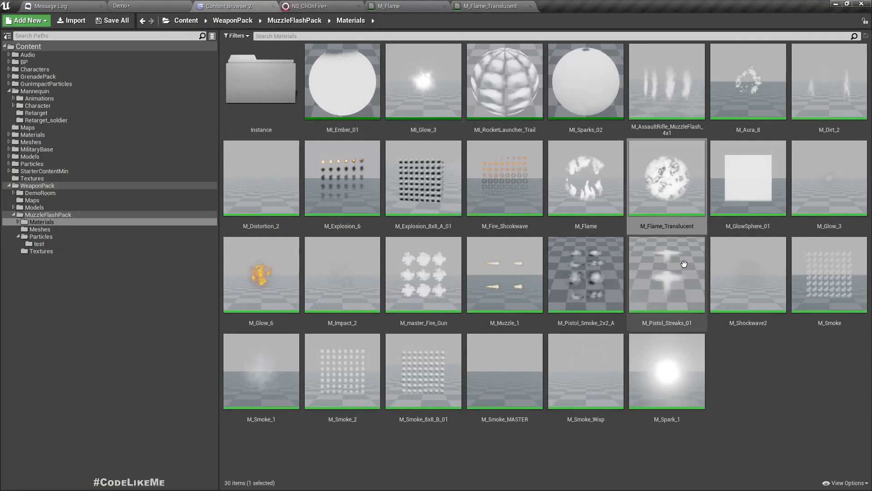
click(590, 172)
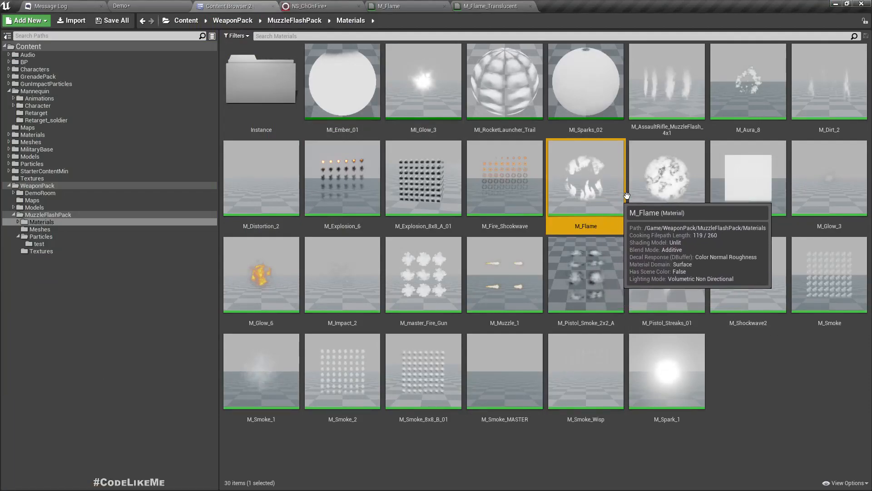
Step: Copy M_Flame's flame Texture Sample into M_Flame_Translucent, deleting the extra pasted Multiply
double_click(672, 181)
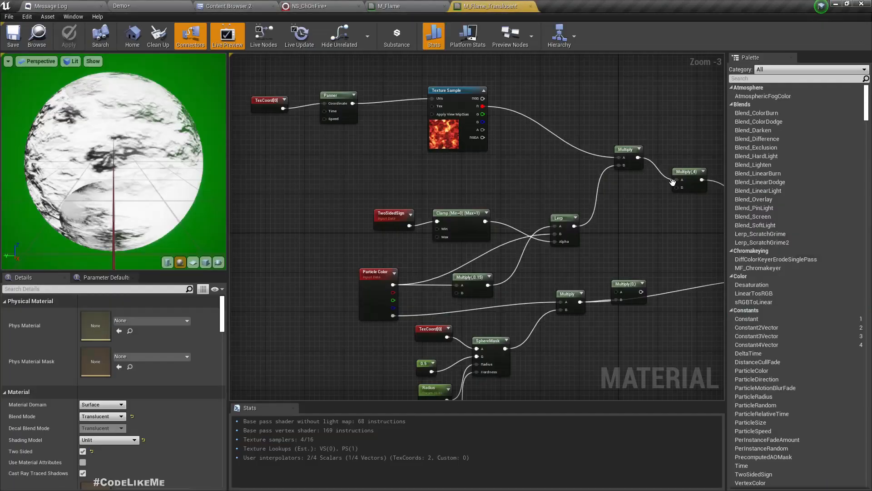
scroll(661, 203, down, 1)
click(381, 4)
scroll(481, 261, down, 2)
scroll(505, 286, up, 2)
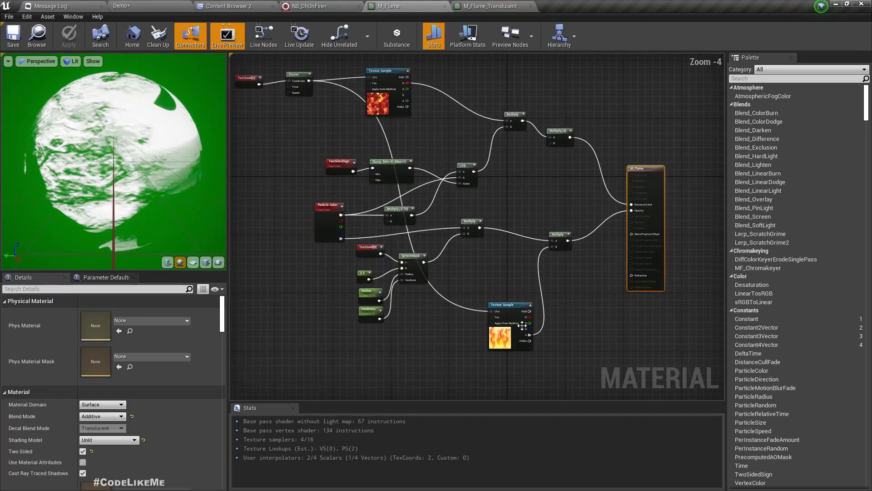
click(517, 321)
ctrl+click(558, 235)
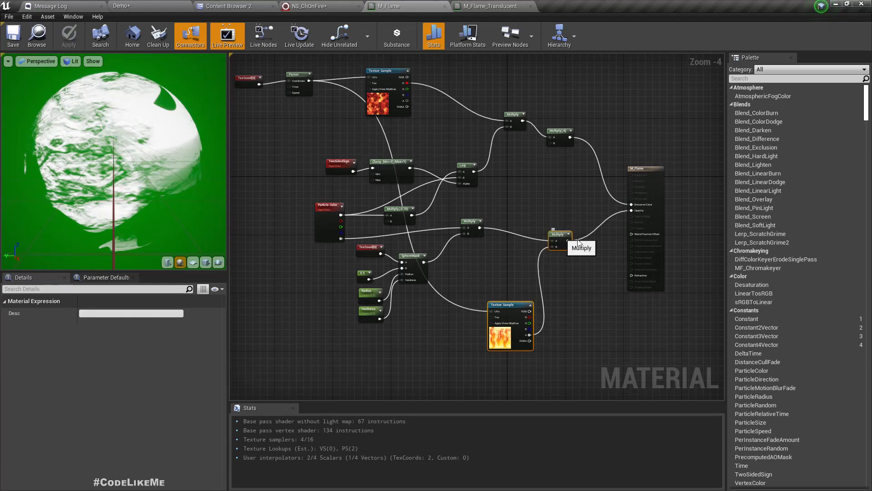
click(498, 5)
right_drag(590, 312, 417, 248)
key(ctrl+v)
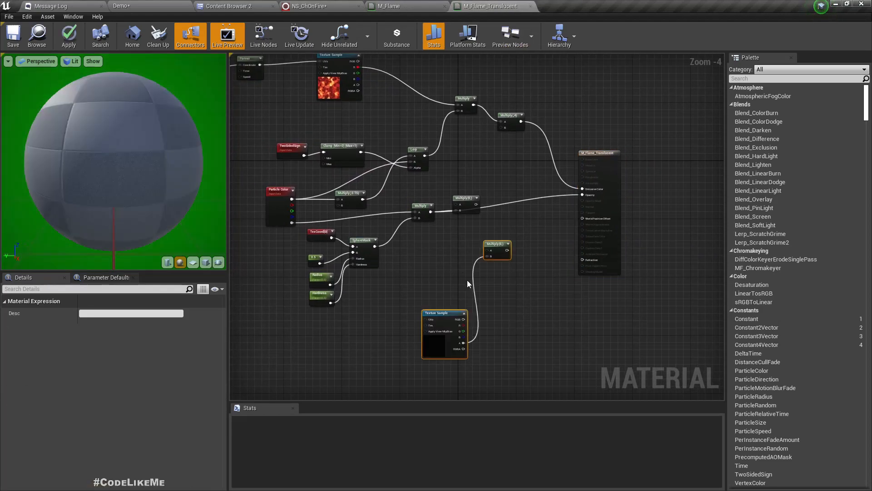
key(Delete)
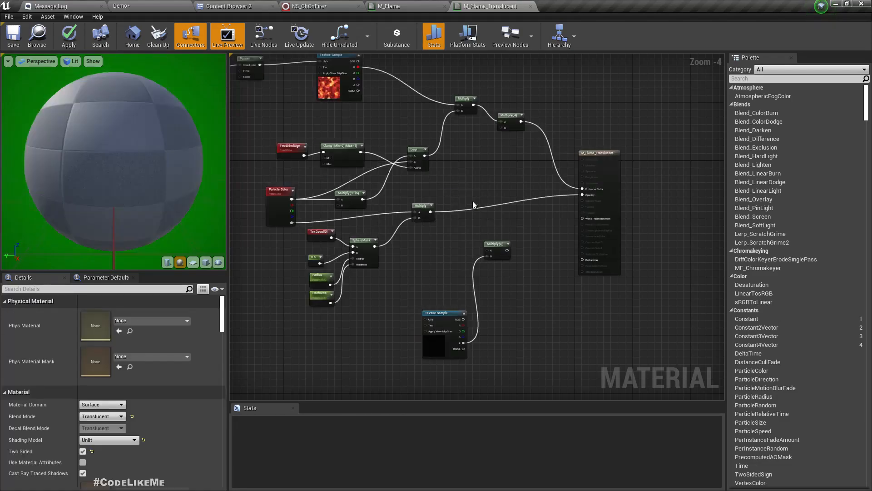
right_drag(419, 247, 431, 282)
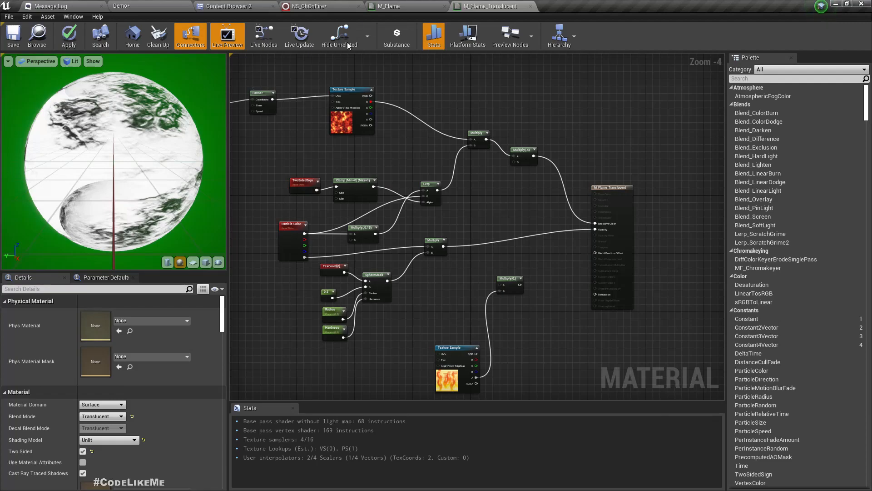
Step: Wire the texture through a Multiply into Opacity and feed the Panner into its UVs
click(419, 5)
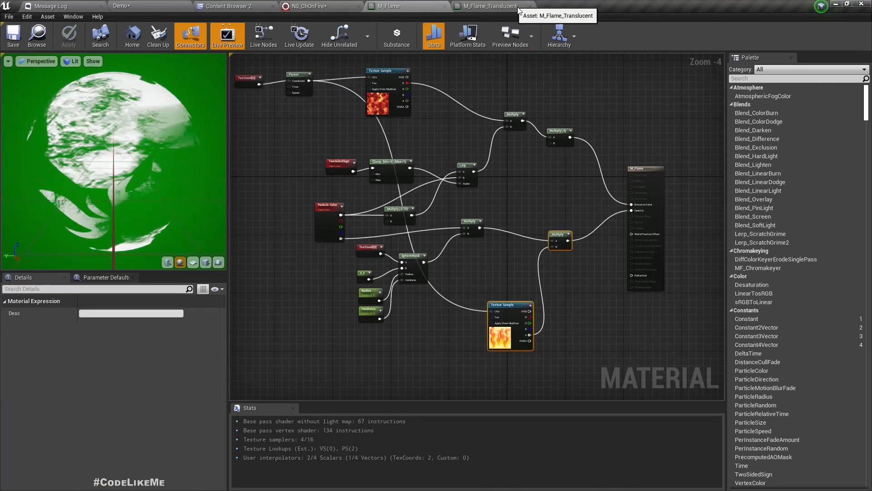
click(489, 5)
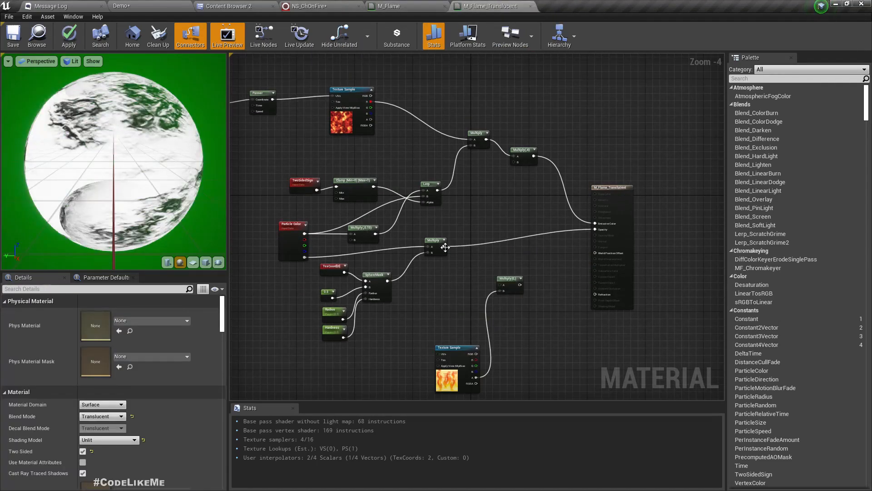
drag(501, 289, 535, 279)
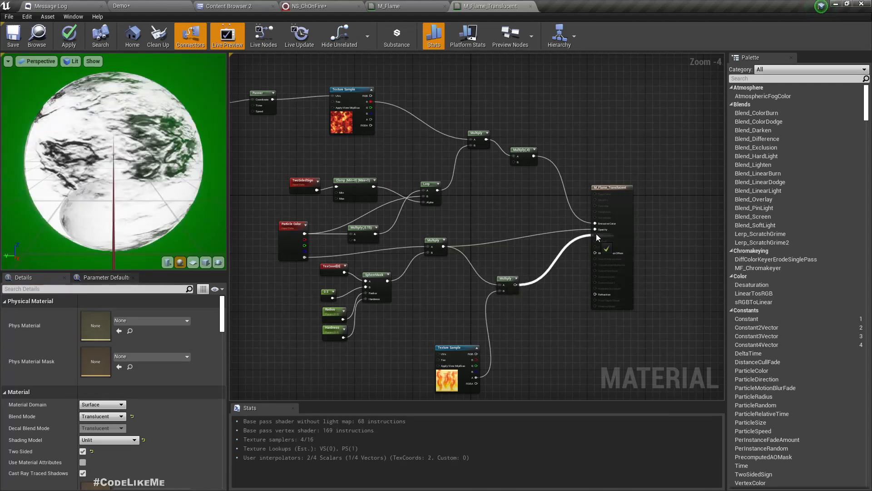
drag(603, 232, 602, 230)
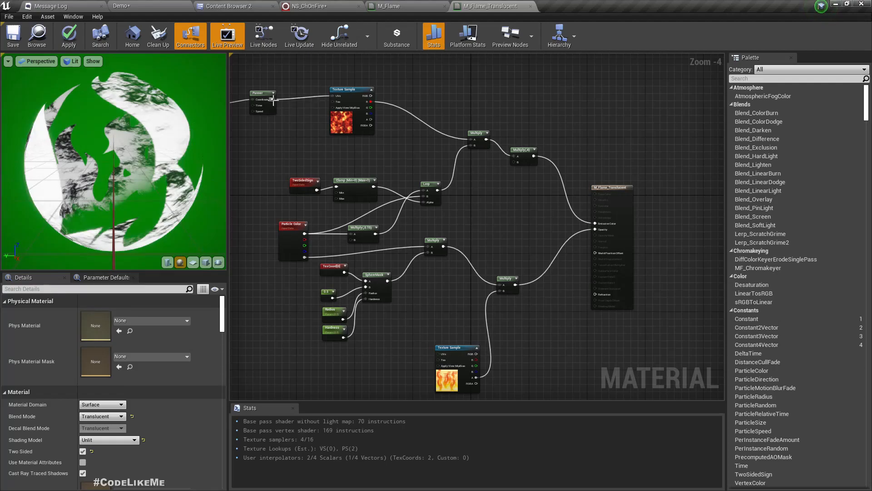
drag(446, 358, 444, 358)
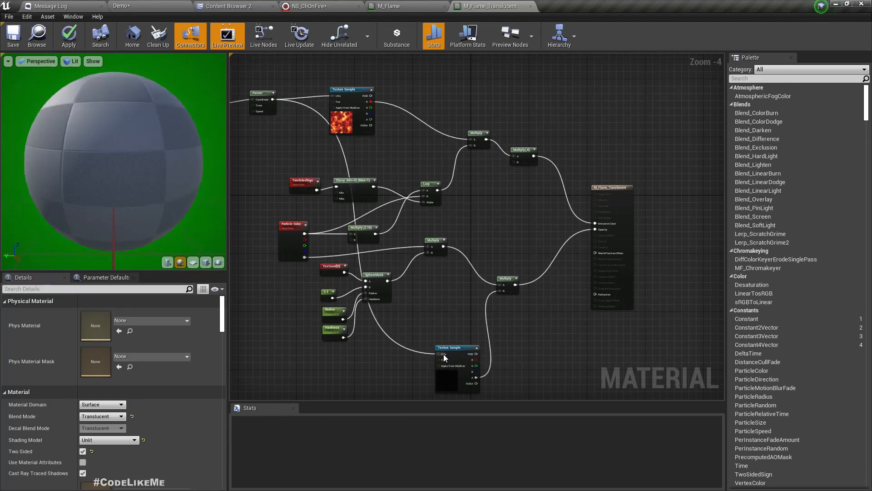
click(146, 5)
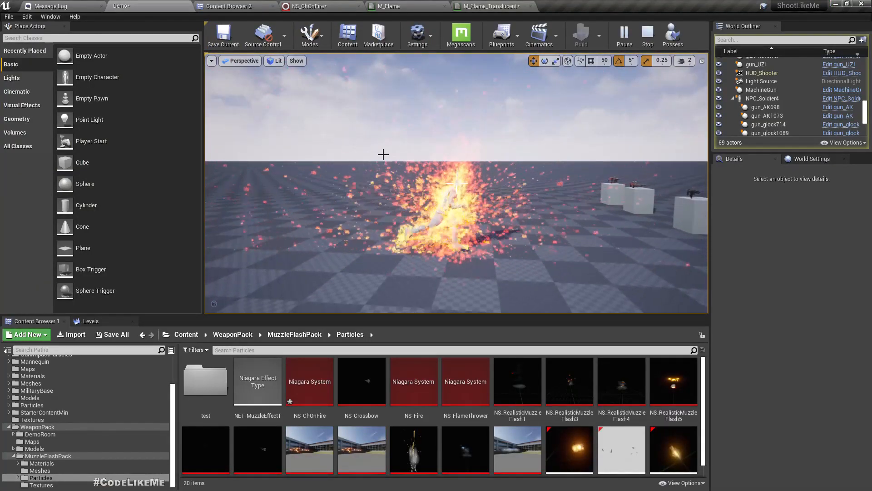
Step: Switch the Sprite Renderer material to M_Flame_Translucent and view the softer fire in the Demo level
click(306, 6)
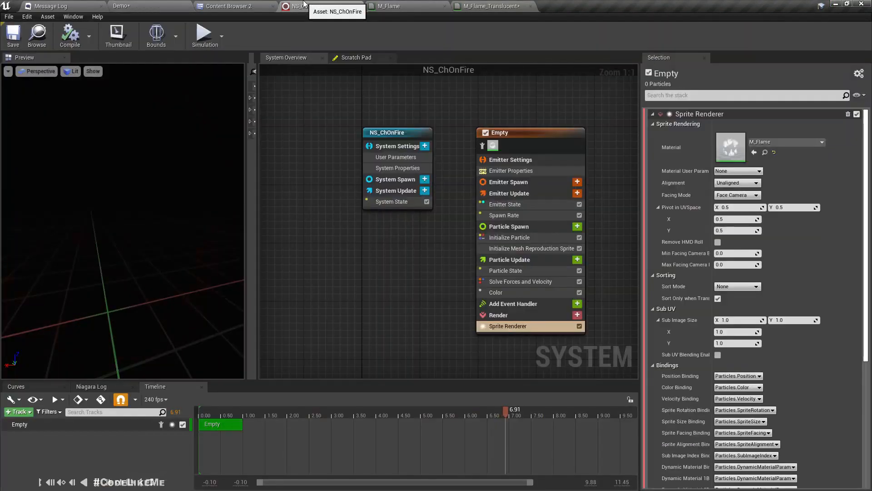
click(767, 142)
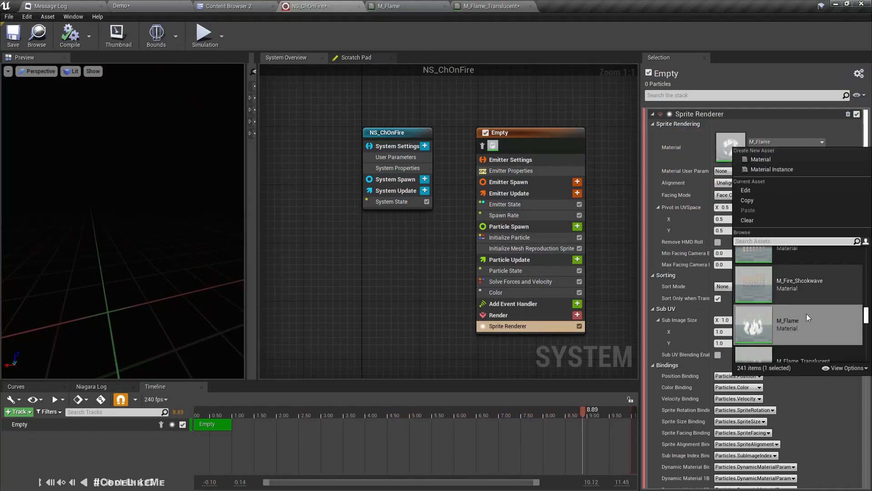
scroll(802, 342, down, 1)
click(805, 340)
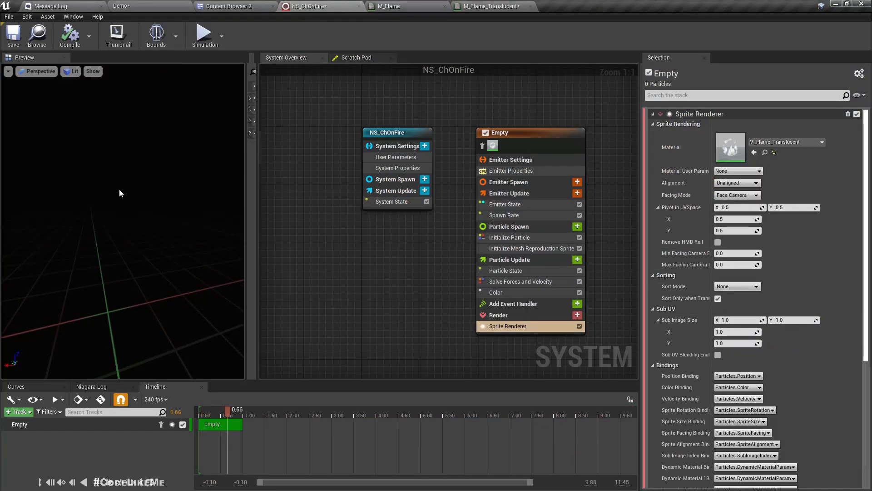
drag(121, 193, 218, 192)
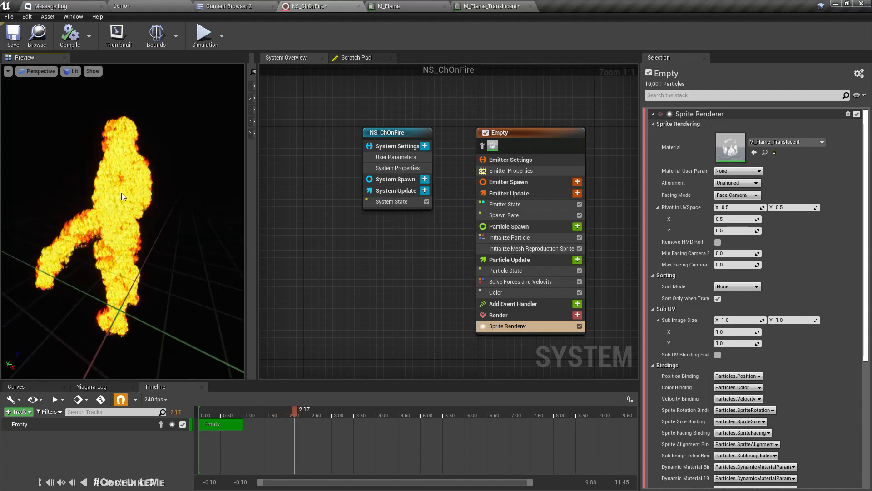
click(180, 4)
mouse_move(457, 183)
right_down()
mouse_move(409, 168)
mouse_move(305, 173)
right_up()
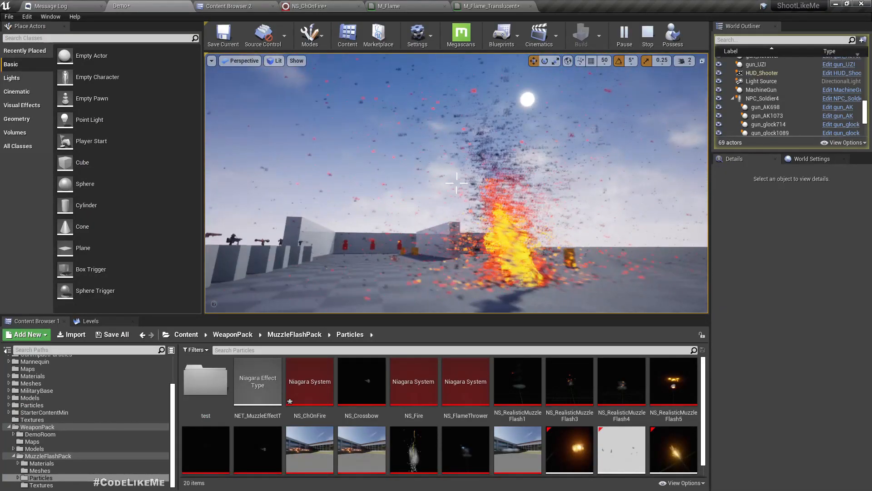
Step: Circle the camera around the burning character, restart play with Alt+P, then return to NS_ChOnFire's graph
right_drag(456, 183, 392, 197)
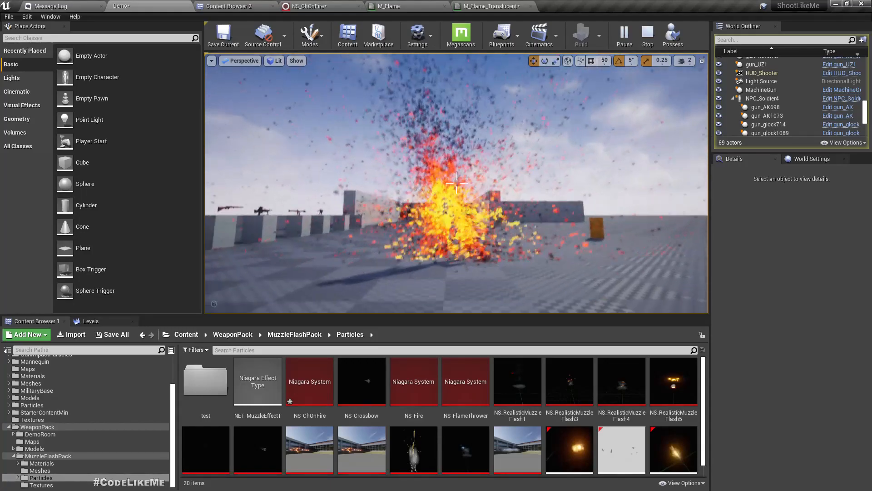
mouse_move(457, 183)
right_down()
mouse_move(539, 200)
mouse_move(482, 188)
mouse_move(518, 184)
right_up()
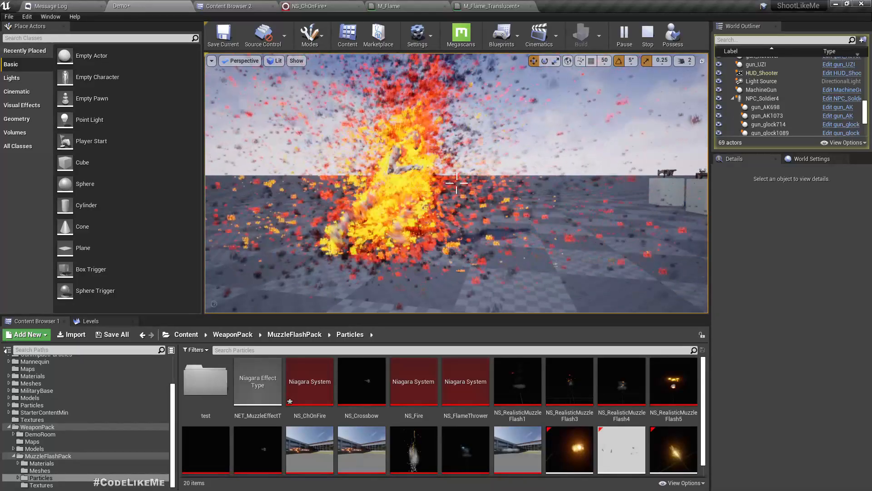
mouse_move(487, 147)
right_down()
mouse_move(477, 147)
mouse_move(523, 166)
mouse_move(590, 147)
right_up()
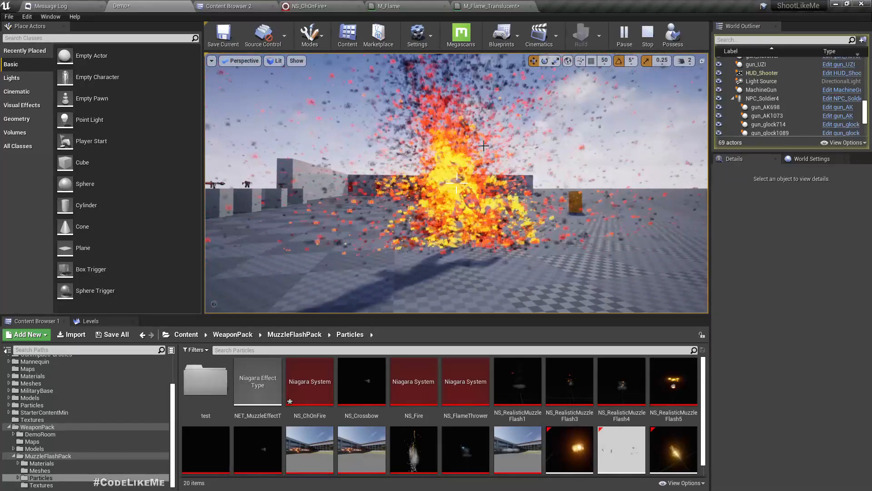
key(Escape)
key(alt+p)
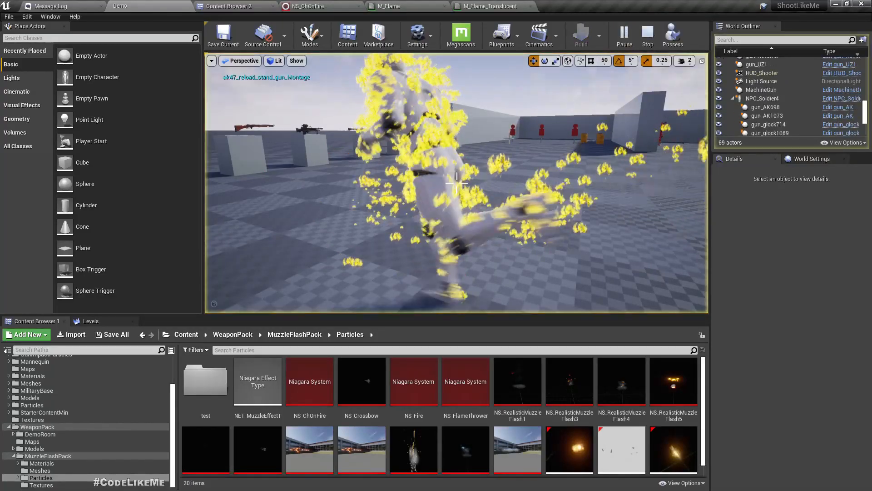
mouse_move(438, 240)
right_down()
mouse_move(482, 222)
mouse_move(459, 216)
right_up()
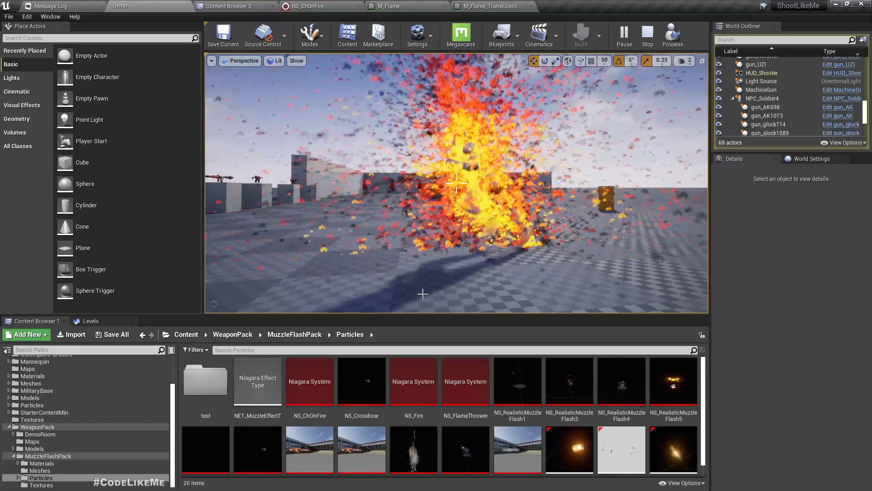
mouse_move(457, 183)
right_down()
mouse_move(444, 198)
mouse_move(427, 184)
right_up()
right_drag(497, 143, 507, 163)
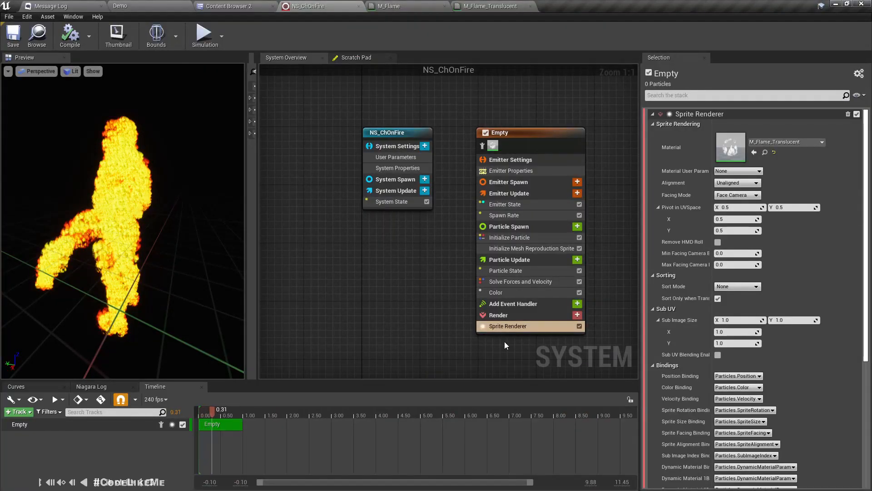
right_drag(504, 342, 418, 301)
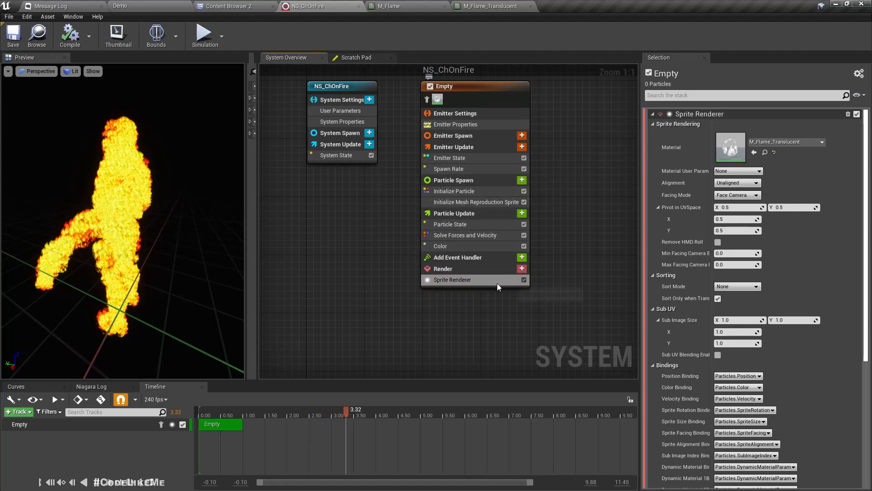
Step: Add a Drag module to Particle Update, placed before Solve Forces and Velocity
click(522, 214)
text(drag)
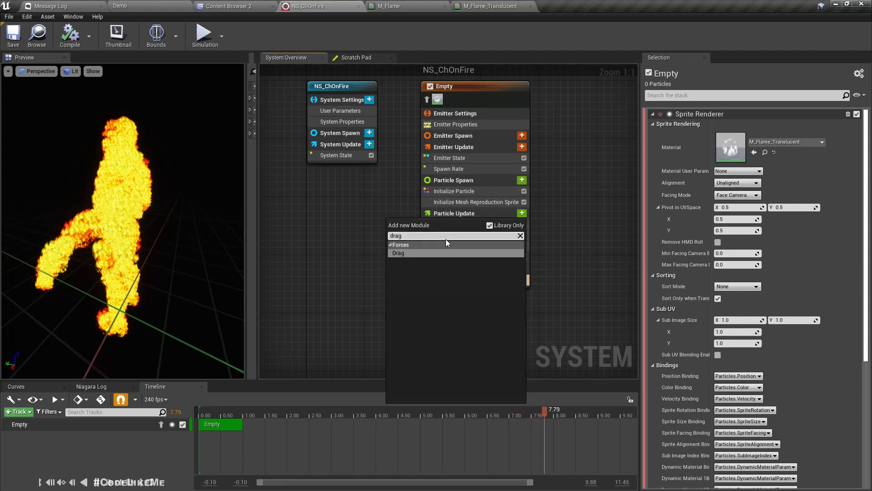
key(Return)
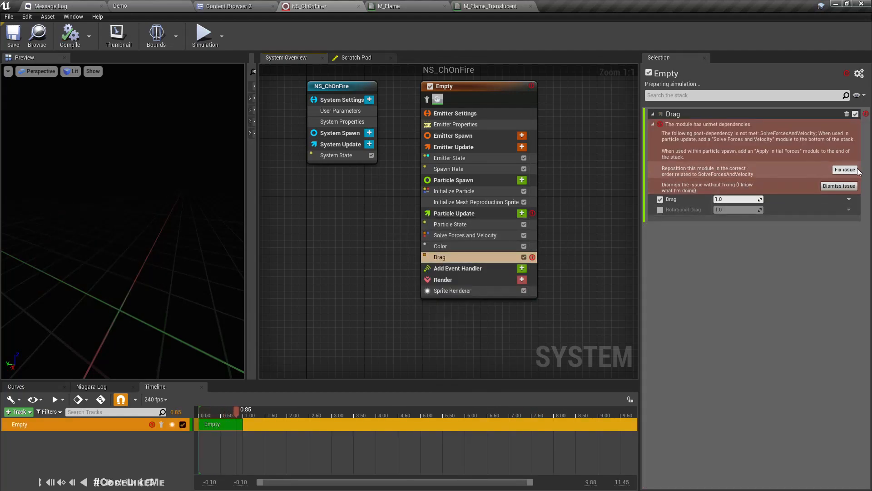
click(846, 170)
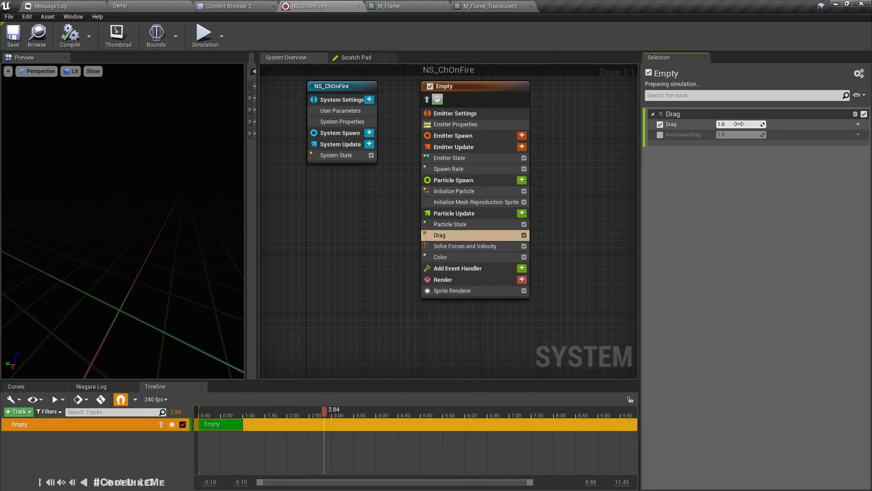
drag(99, 227, 27, 227)
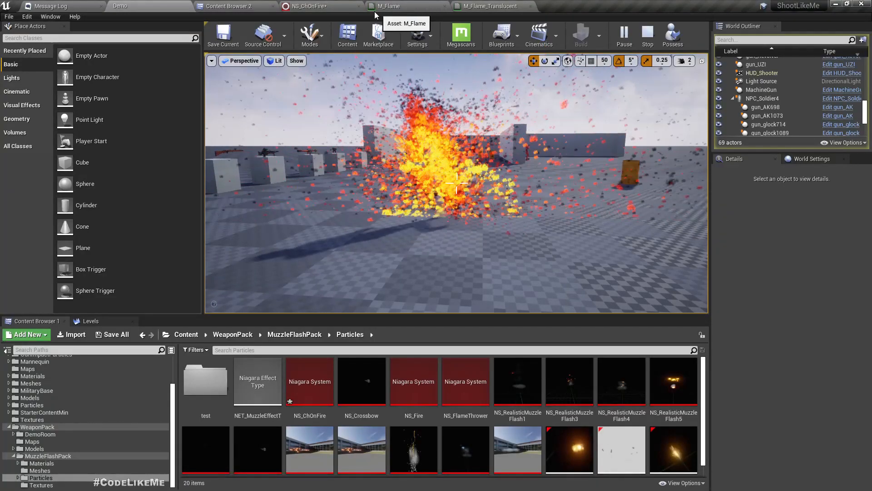
Step: In NS_ChOnFire, raise the Drag strength from 1.0 to 10
click(336, 6)
click(747, 125)
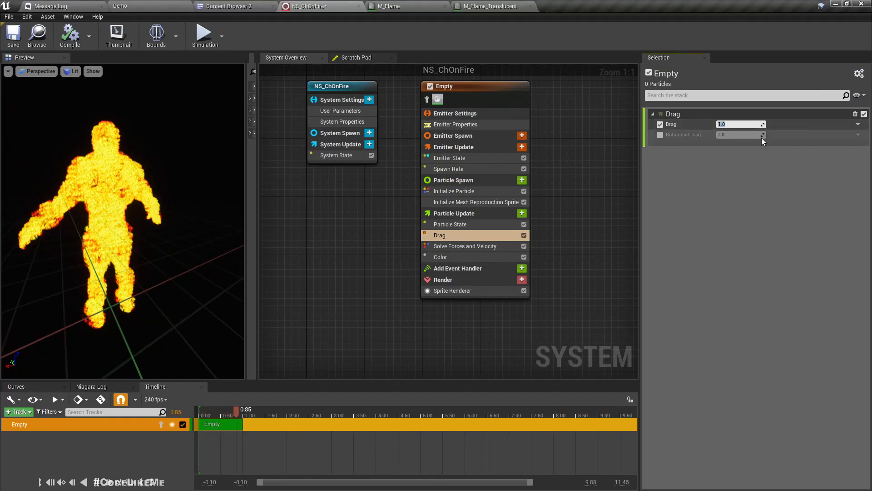
text(10)
key(Return)
Step: Walk the burning character around the running Demo level, stop play, and return to NS_ChOnFire
click(164, 5)
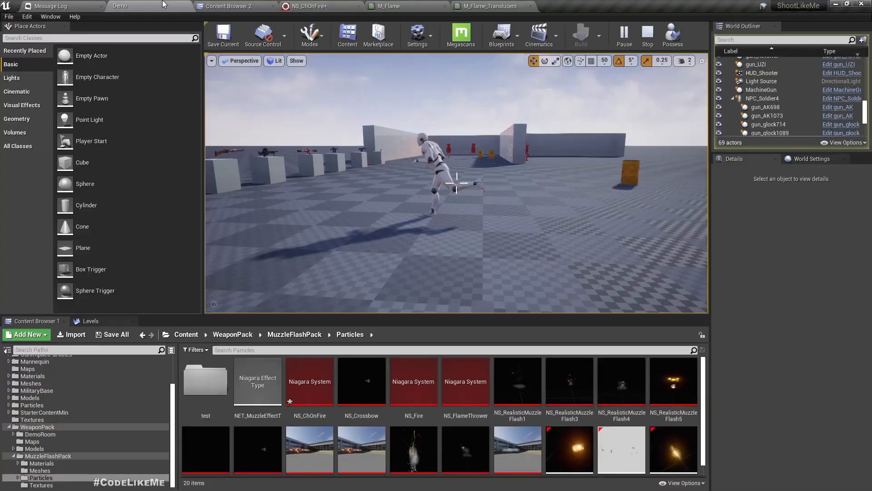
key(w)
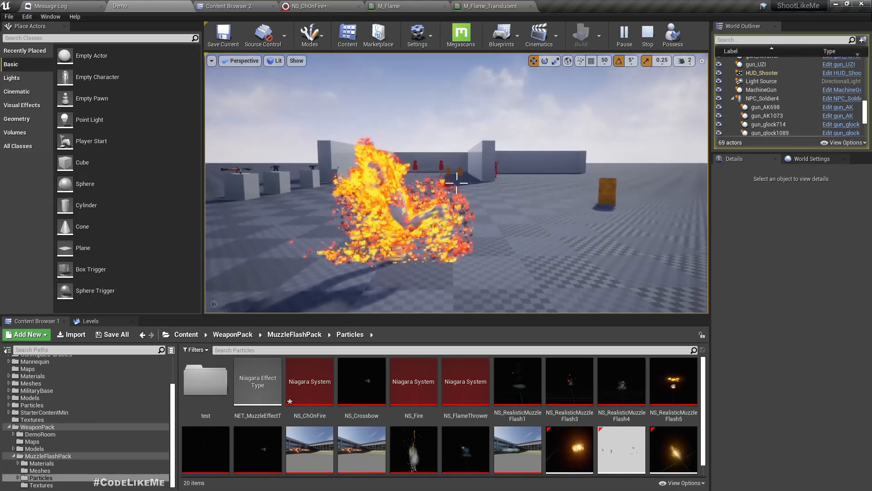
key(w)
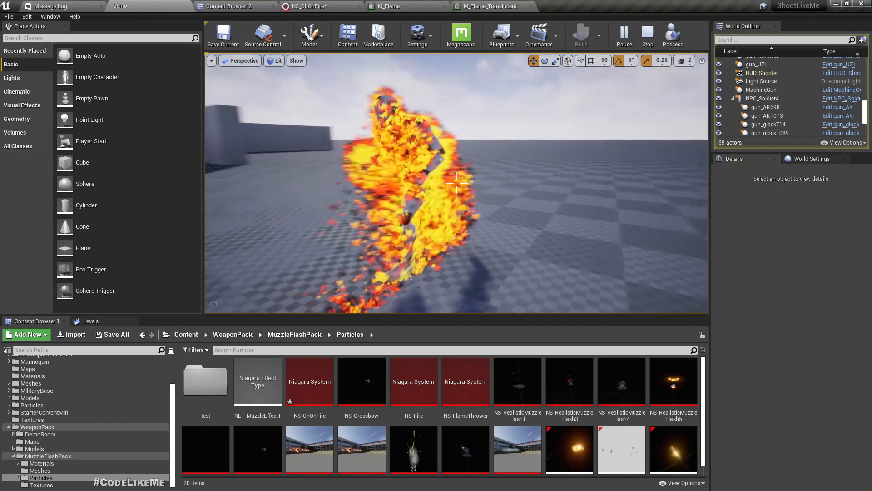
key(Escape)
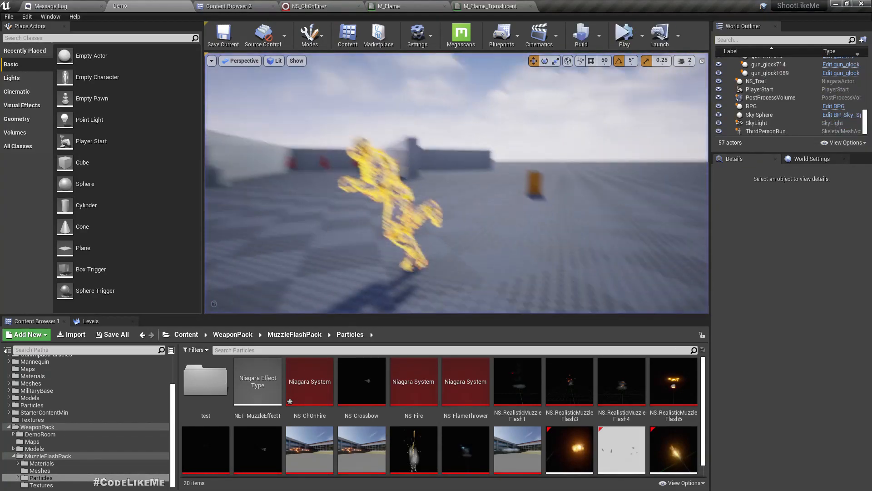
click(321, 6)
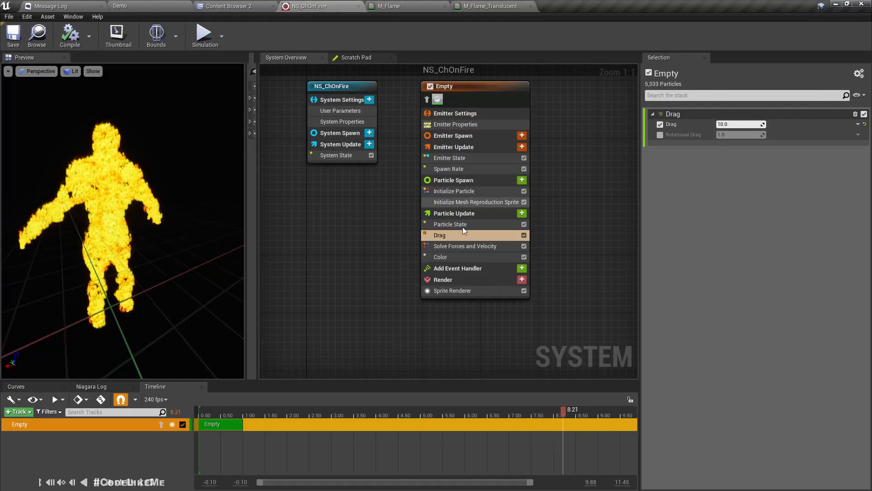
Step: Add an Add Velocity module to the Particle Update stage
click(522, 214)
text(a)
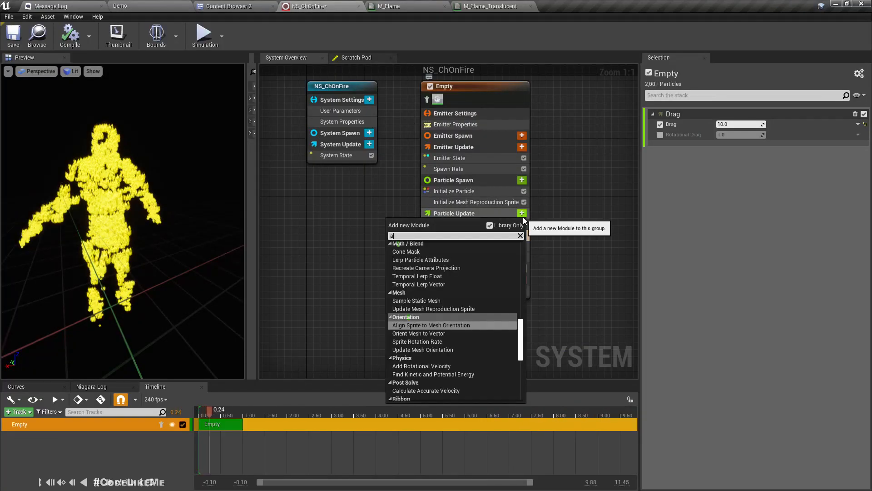
text(dd veleo)
key(BackSpace)
key(BackSpace)
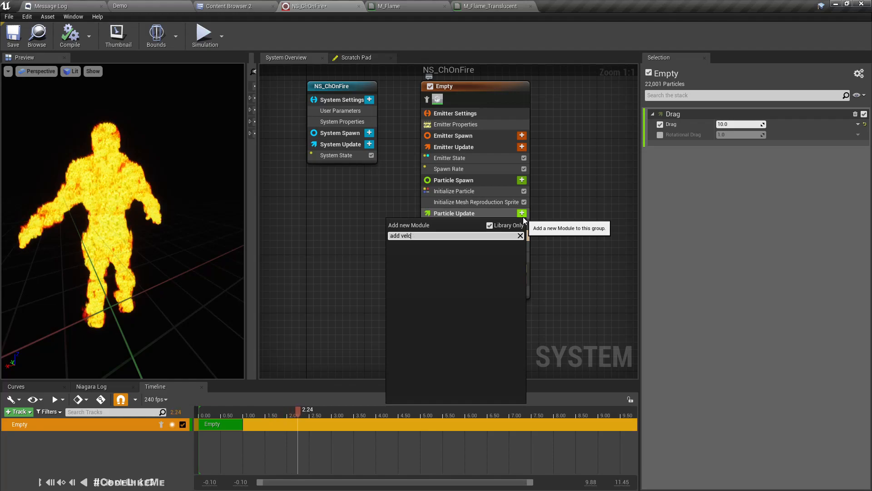
text(e)
key(BackSpace)
key(Down)
key(Down)
key(Up)
key(Return)
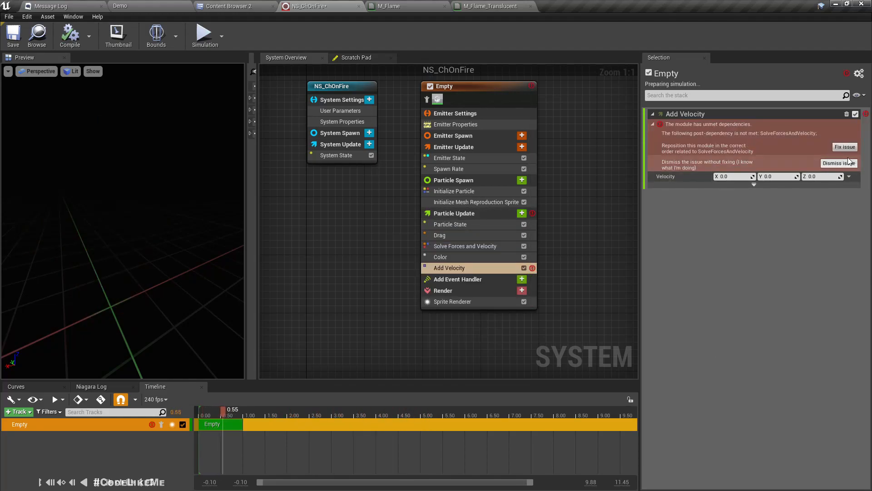
Step: Order Add Velocity before Solve Forces and Velocity and set its Z velocity to 6.0
click(845, 145)
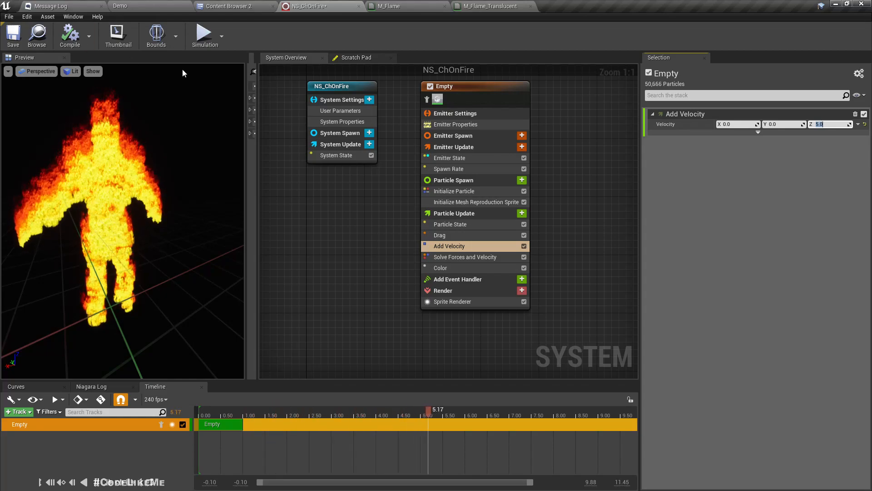
text(6)
key(Return)
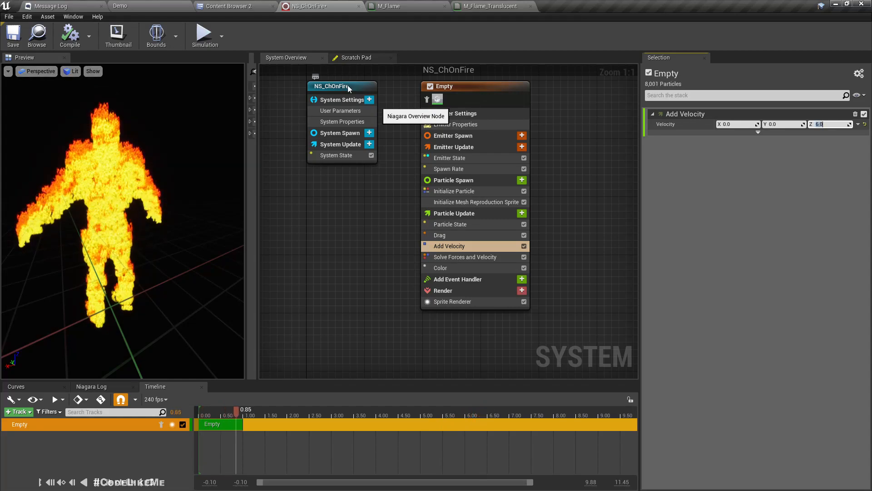
Step: Compile the fire system and start playing the Demo level
click(64, 42)
click(140, 5)
mouse_move(436, 159)
right_down()
mouse_move(468, 159)
mouse_move(380, 158)
right_up()
click(624, 34)
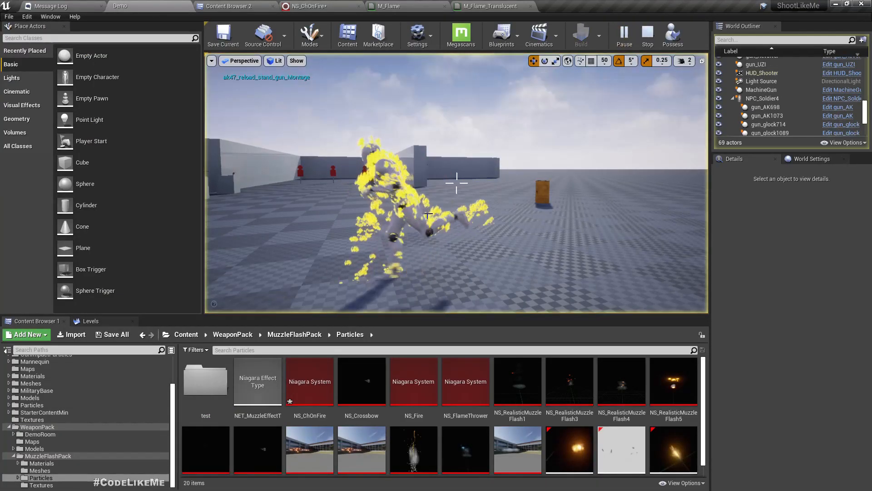
Step: Orbit the camera around the burning character to watch the rising flames, then stop play
mouse_move(456, 183)
right_down()
mouse_move(373, 181)
mouse_move(554, 190)
mouse_move(427, 176)
mouse_move(354, 189)
right_up()
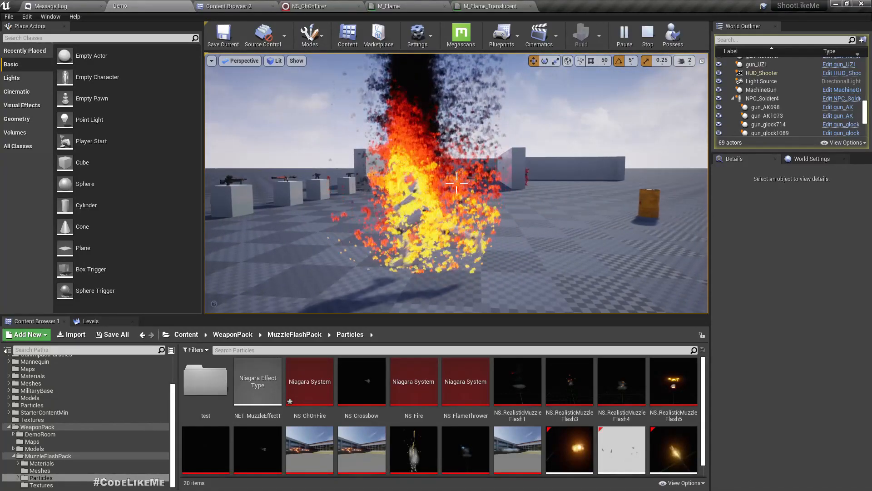
right_drag(456, 183, 281, 200)
key(s)
right_drag(446, 221, 513, 200)
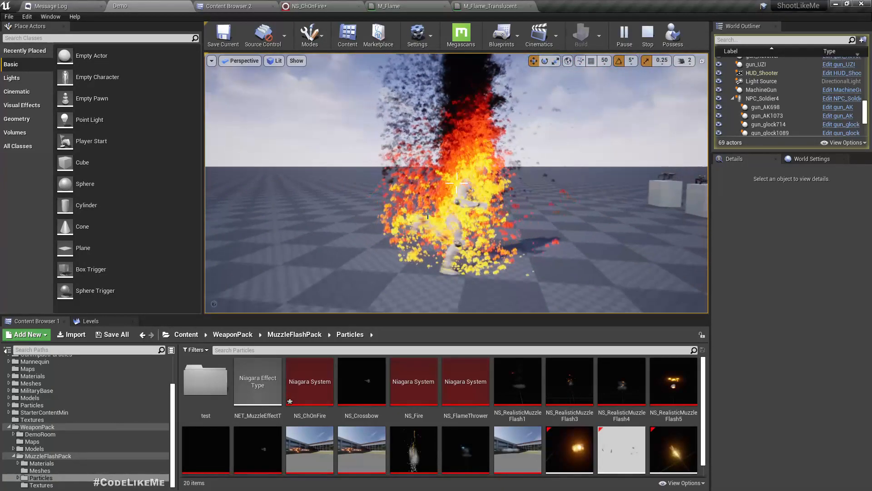
key(Escape)
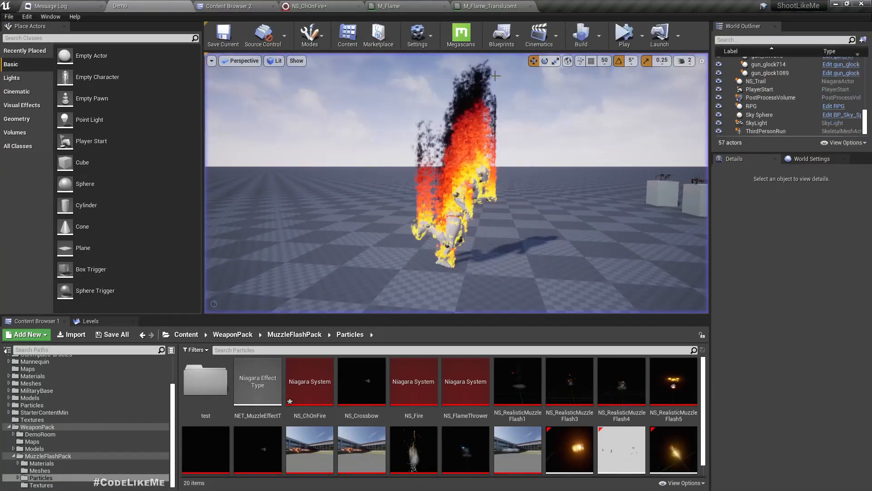
Step: Back in NS_ChOnFire, select the Initialize Particle module
click(317, 4)
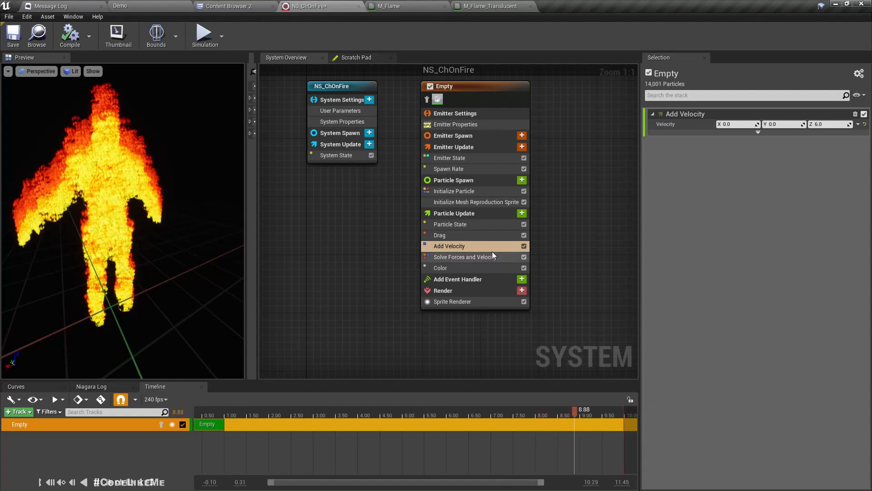
click(844, 125)
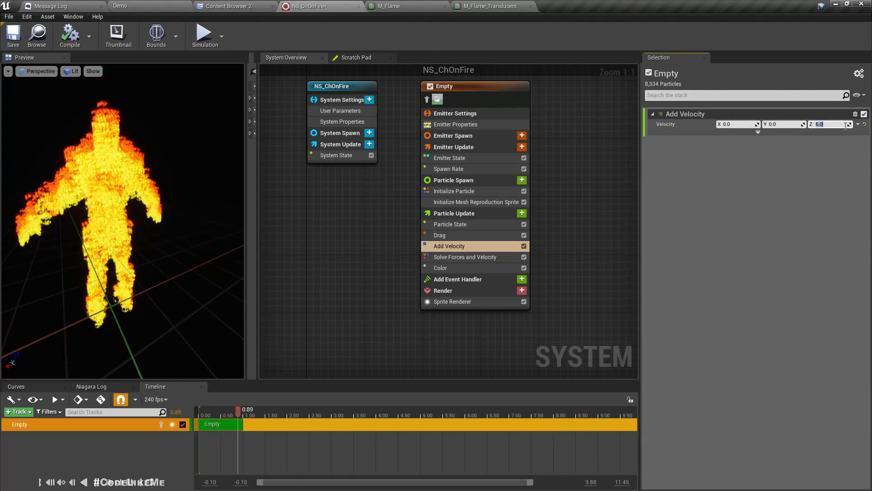
click(476, 202)
click(475, 191)
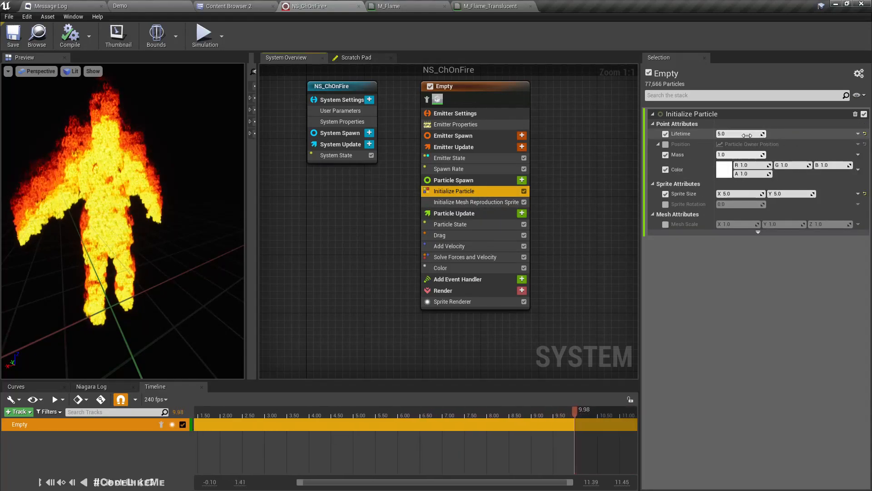
Step: Make Lifetime a Uniform Ranged Float from 0.3 to 1.0
click(857, 134)
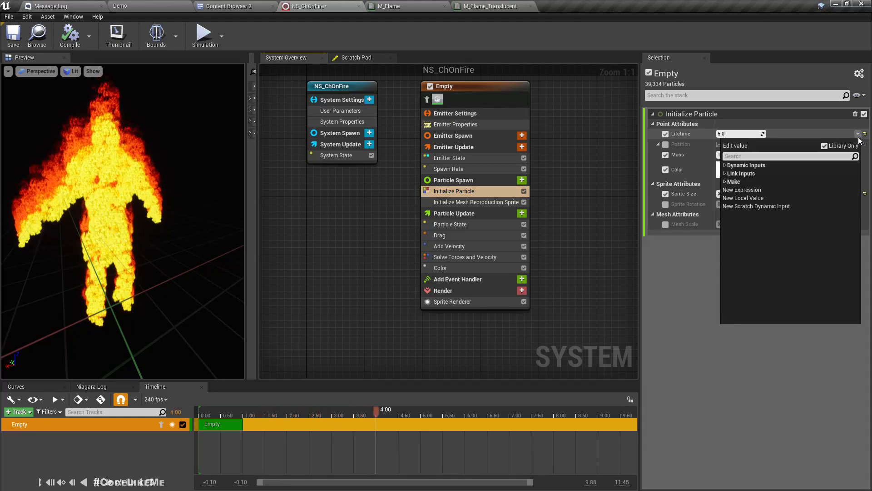
text(random)
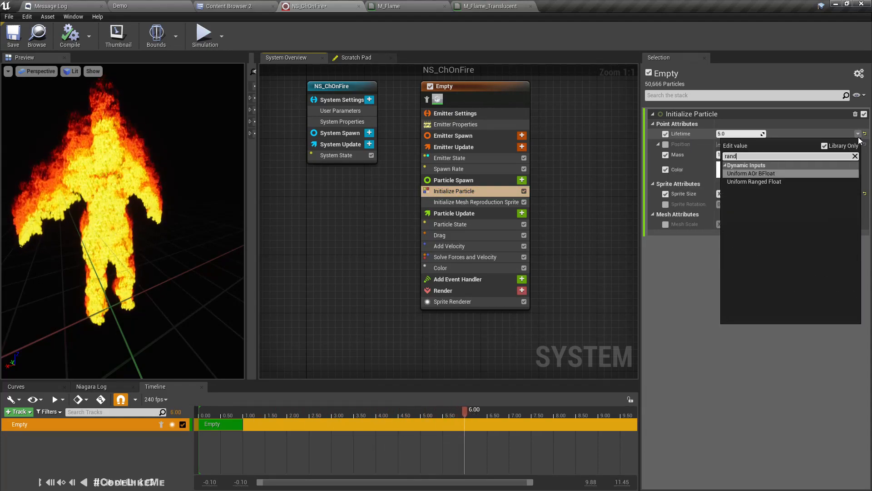
key(Down)
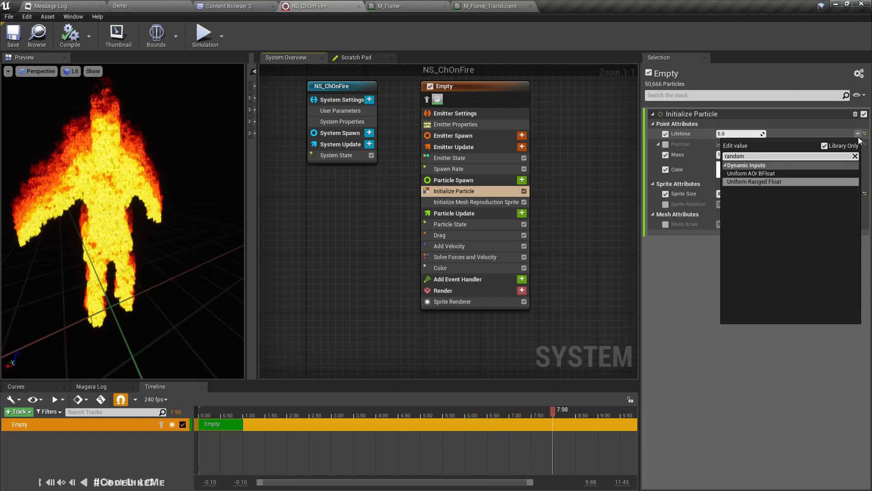
key(Return)
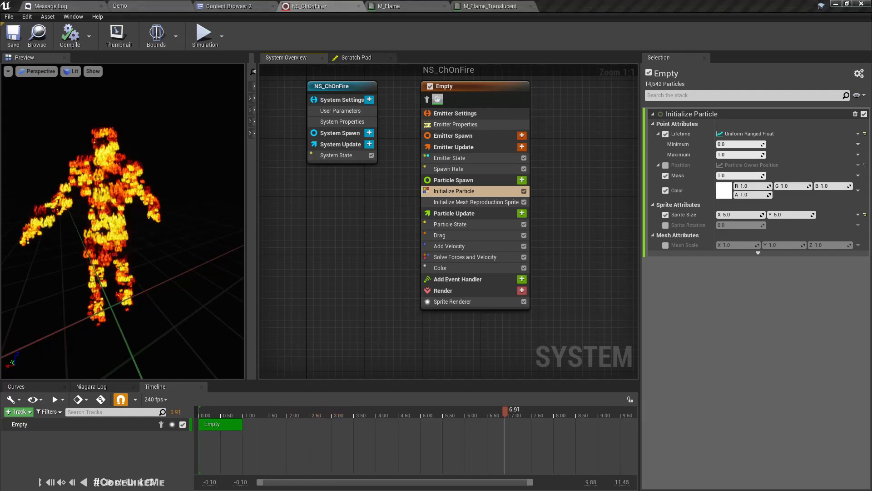
click(744, 149)
text(.3)
click(857, 144)
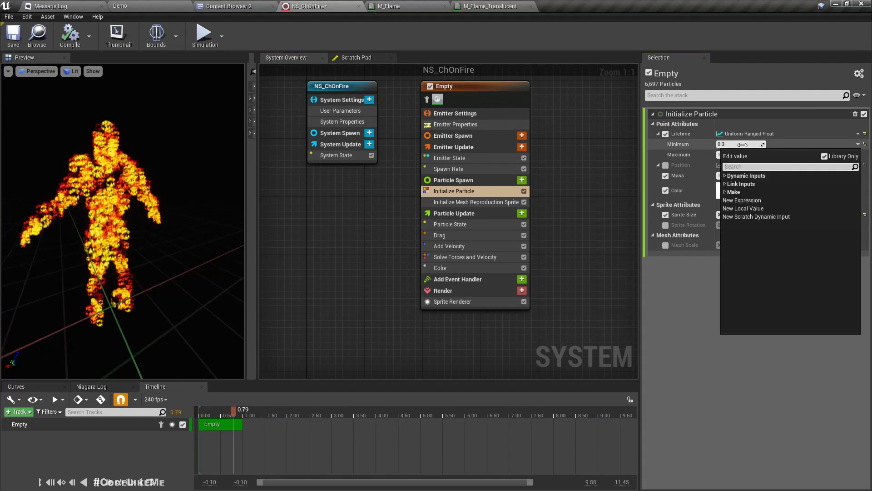
click(711, 352)
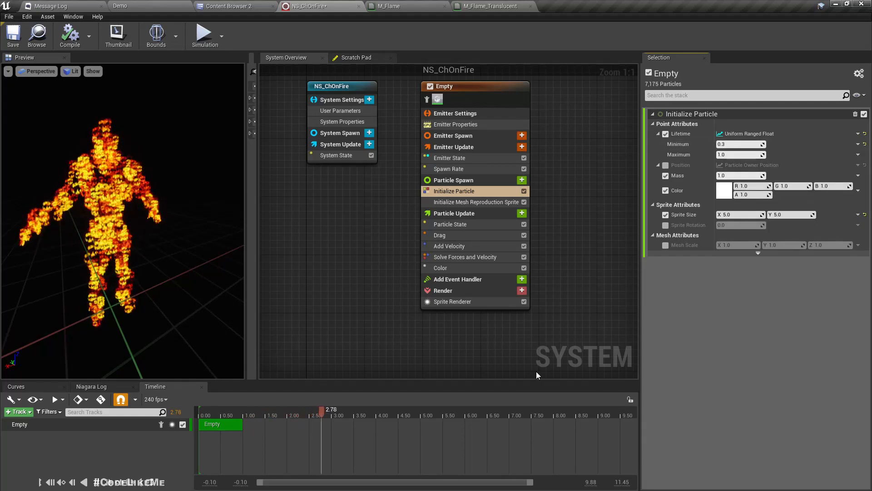
drag(99, 148, 129, 157)
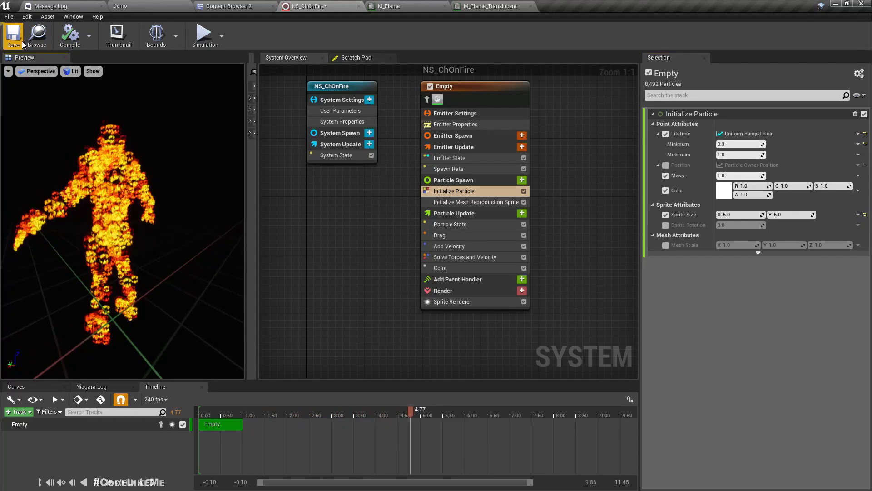
click(120, 6)
key(w)
mouse_move(327, 131)
right_down()
mouse_move(341, 136)
mouse_move(232, 134)
mouse_move(247, 141)
right_up()
key(d)
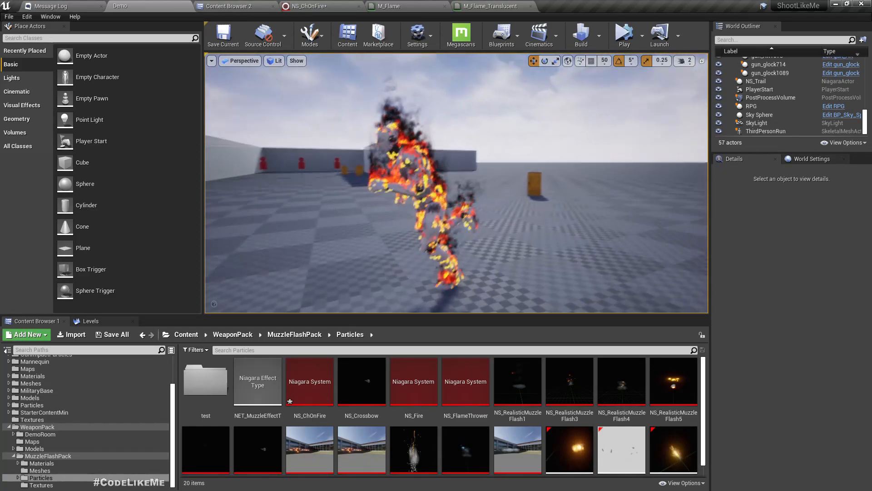
click(624, 35)
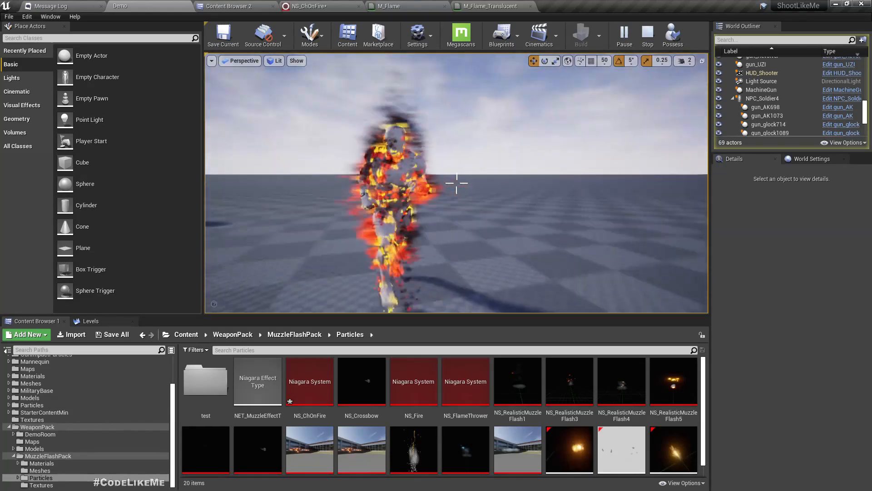
key(d)
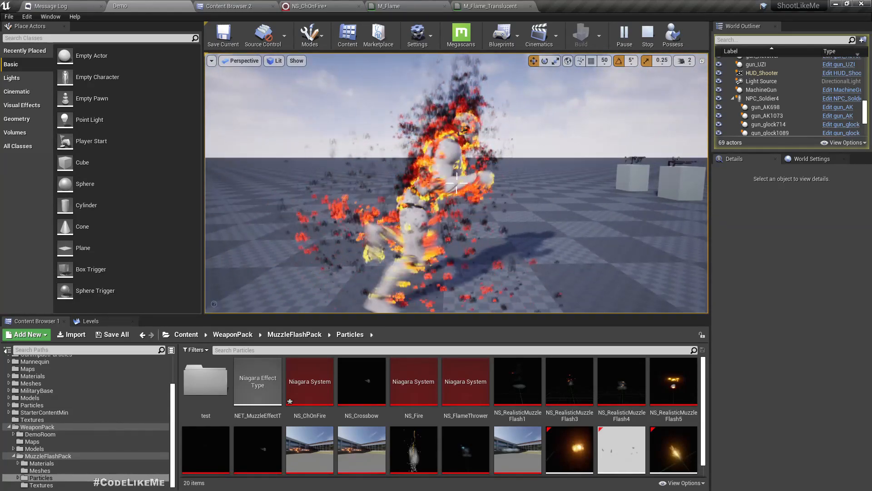
key(d)
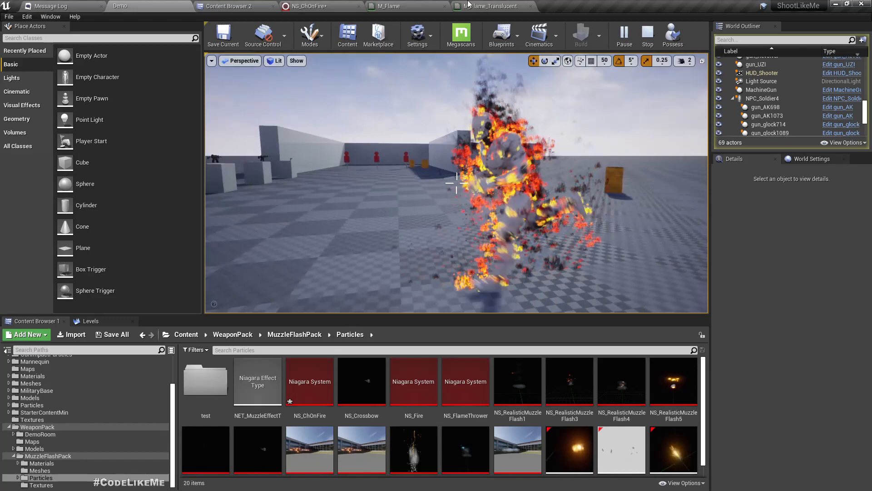
click(308, 6)
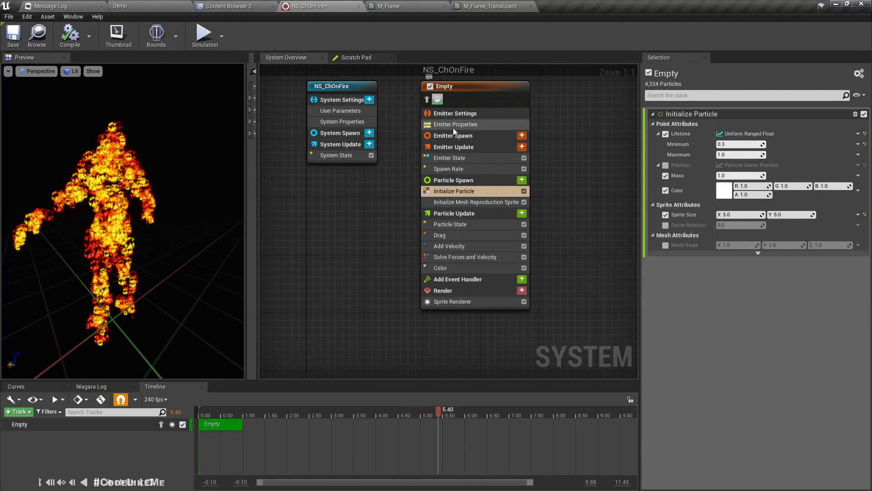
Step: Set the Spawn Rate module's SpawnRate to 20000 and view the result in the Demo level
click(449, 168)
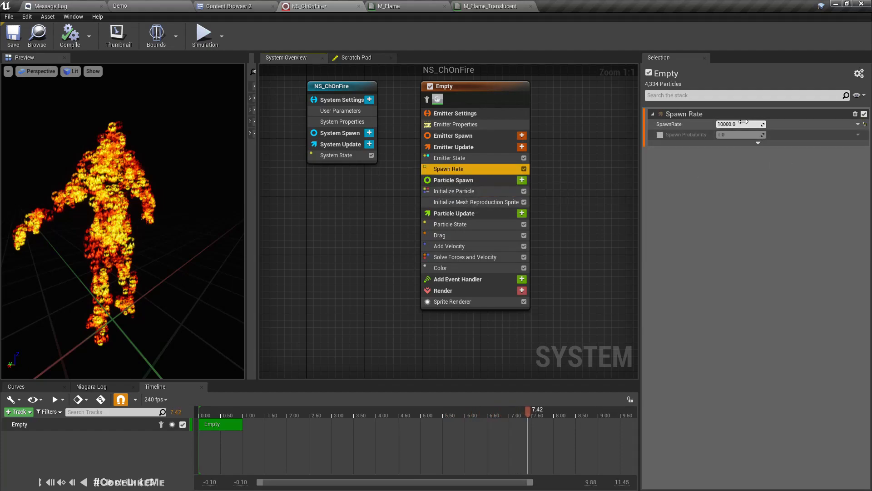
text(20000)
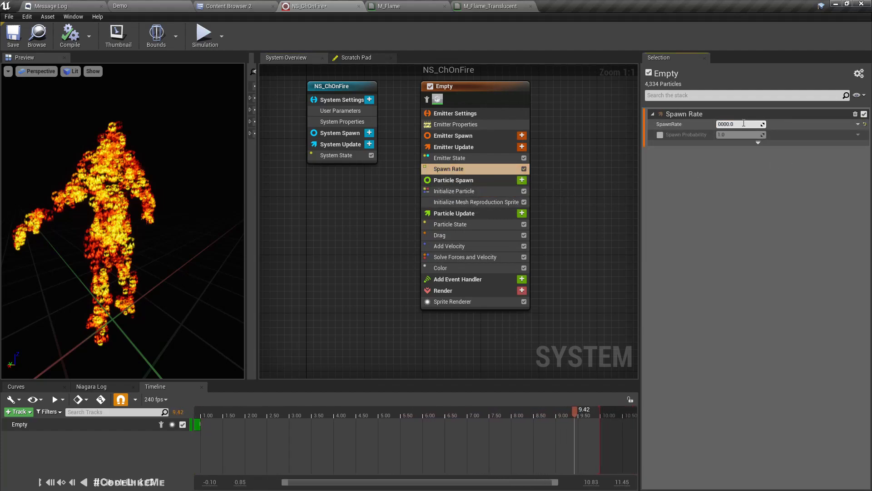
key(Return)
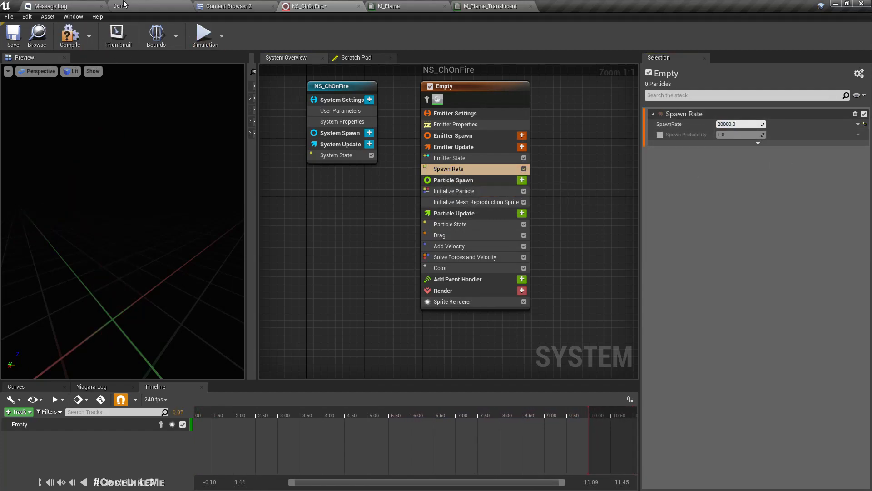
click(122, 5)
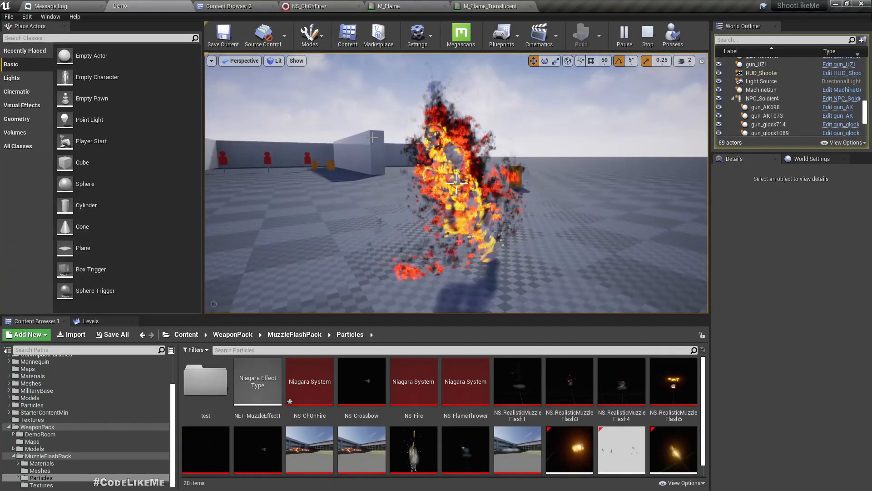
Step: View the Demo level full screen with F11 to check the denser fire, then restore the layout
key(F11)
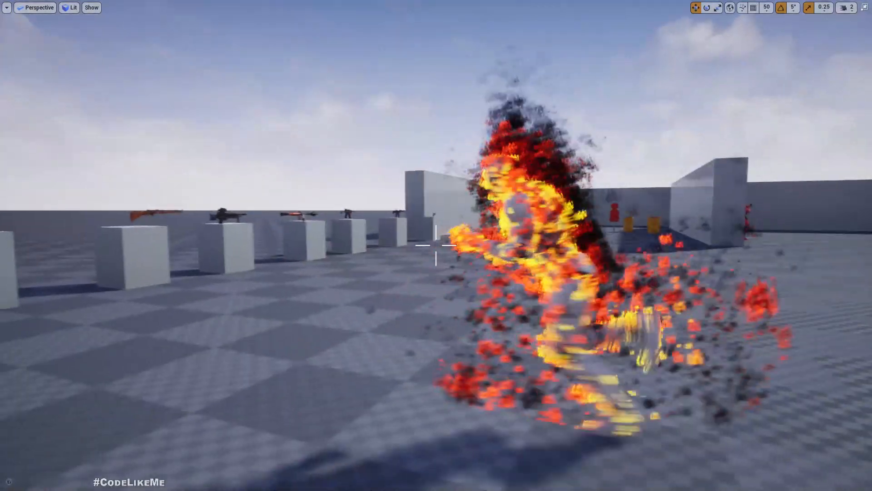
key(F11)
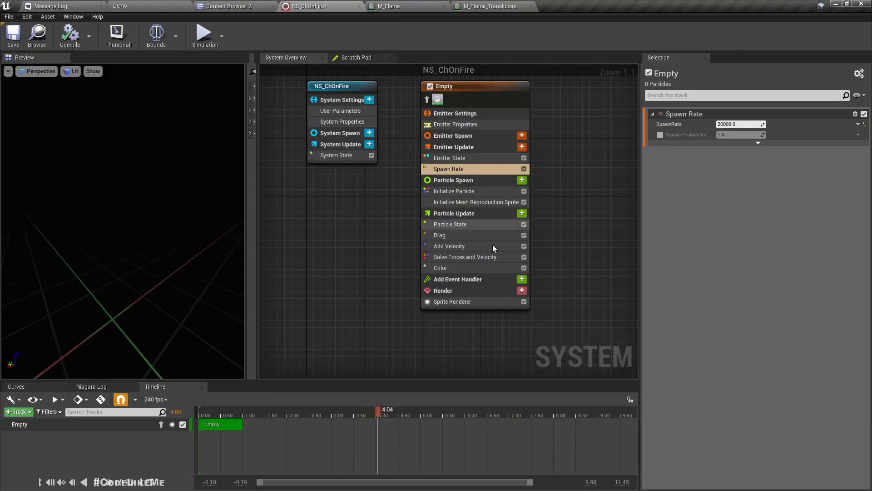
Step: In the Color module, move the dark gradient stop from about 0.38 to 0.25
click(447, 267)
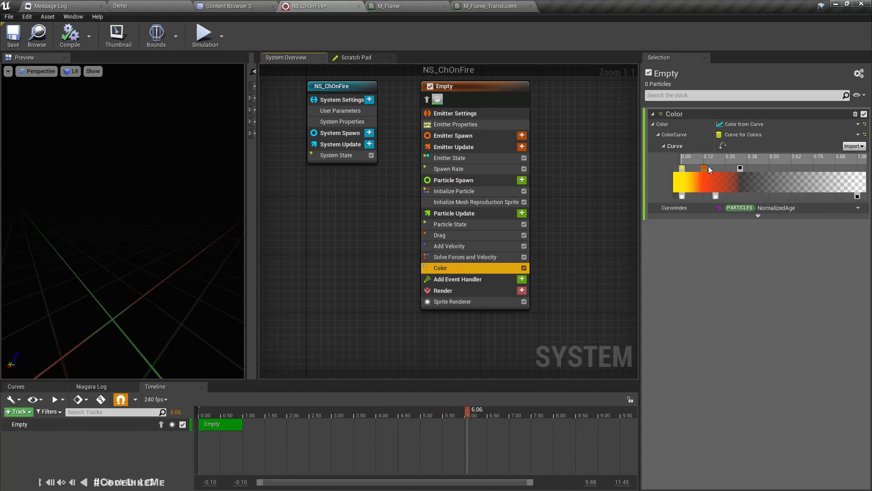
click(740, 168)
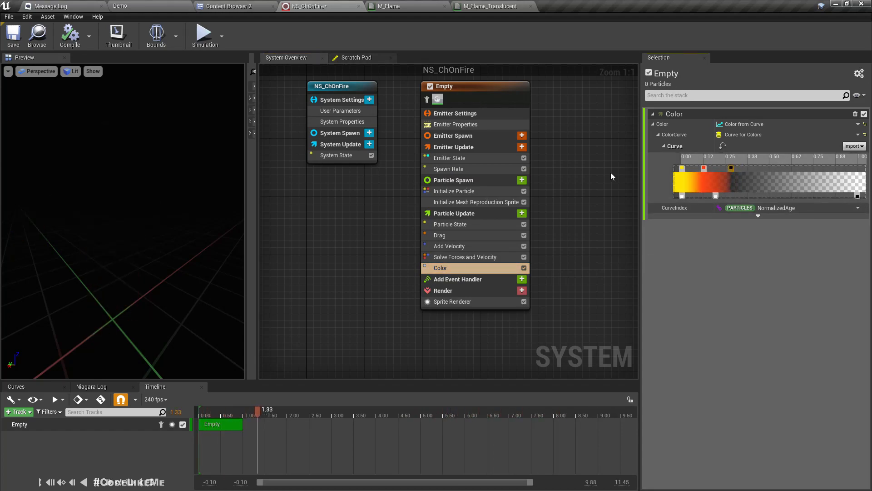
Step: Play-test the Demo level, following and orbiting the burning runner, then stop with Esc
click(136, 6)
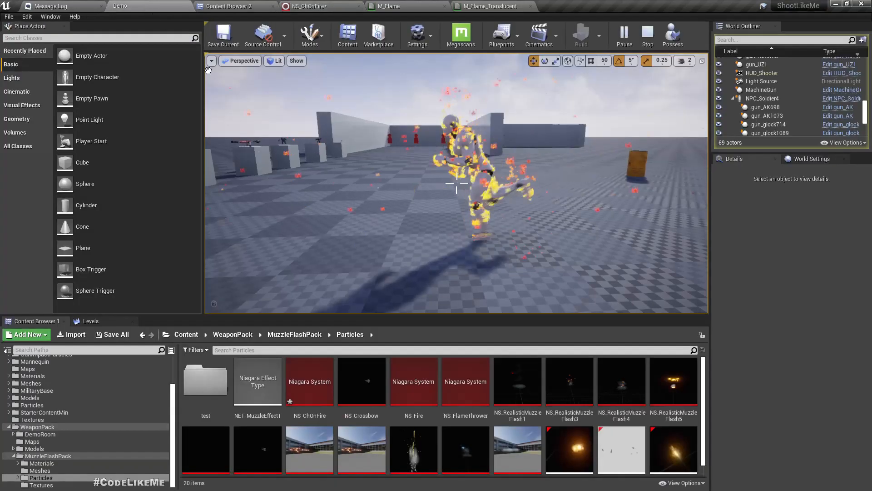
key(w)
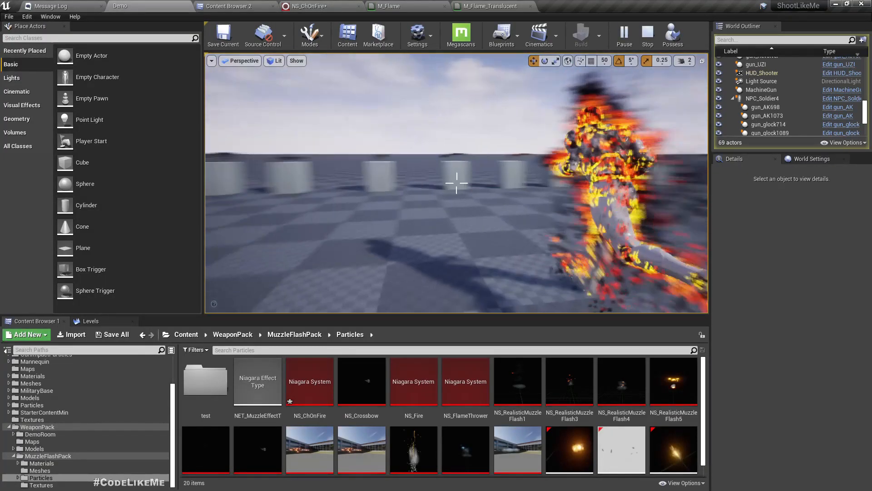
key(w)
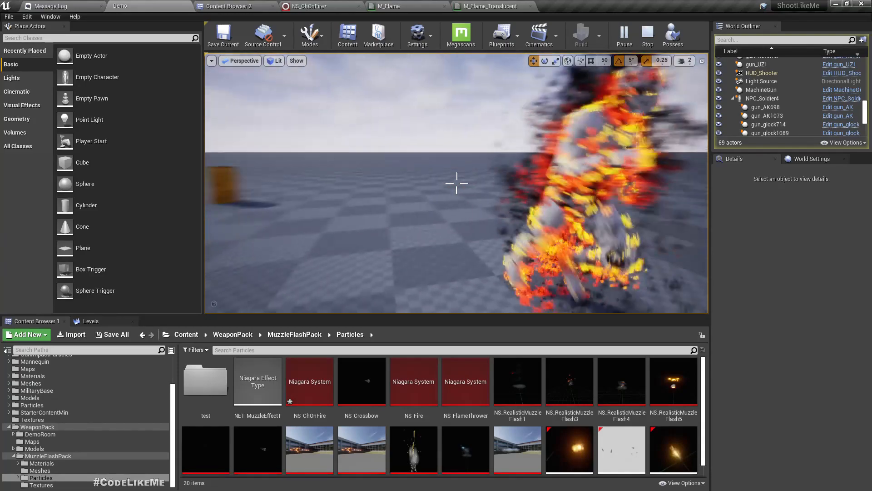
key(w)
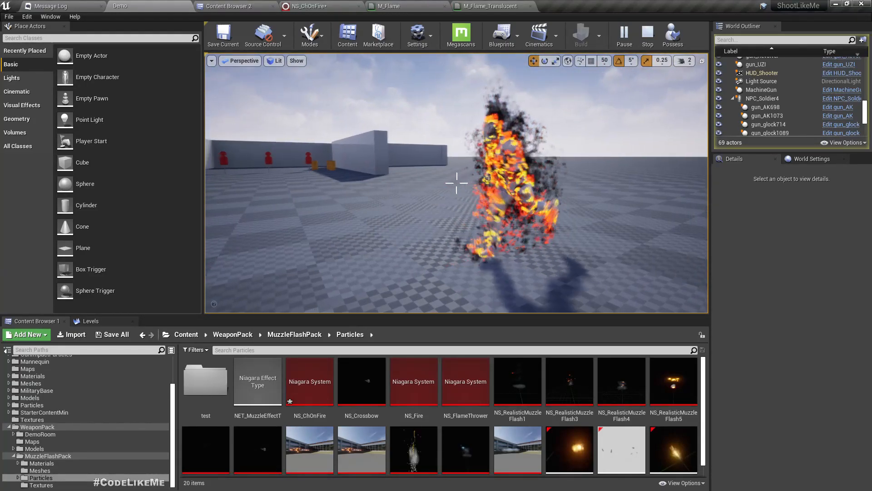
key(s)
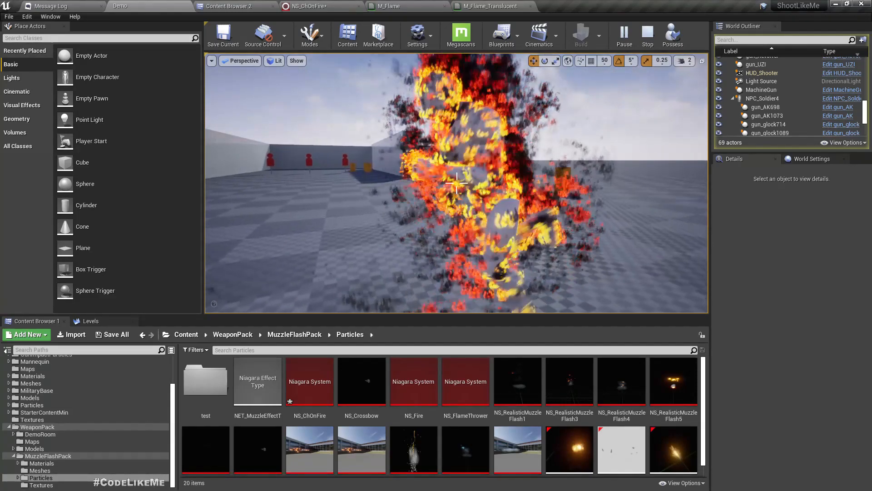
key(w)
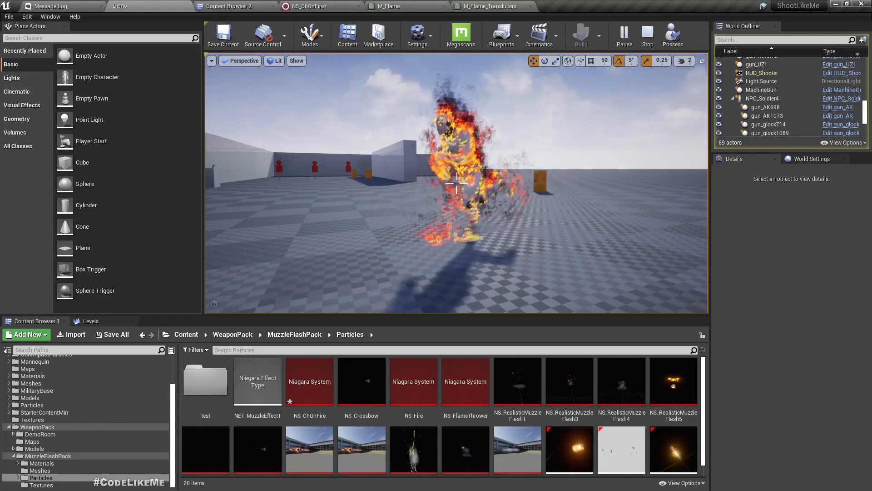
mouse_move(468, 156)
right_down()
mouse_move(568, 157)
mouse_move(409, 157)
mouse_move(440, 159)
right_up()
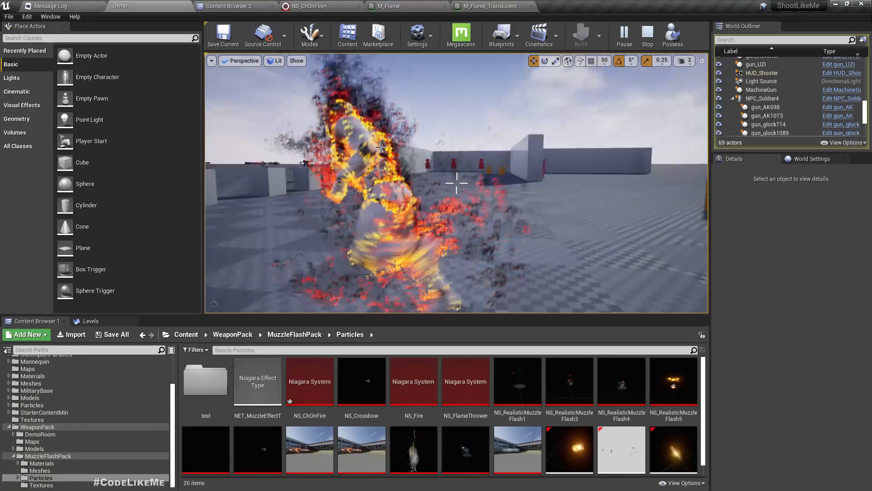
mouse_move(509, 162)
right_down()
mouse_move(513, 180)
mouse_move(518, 159)
mouse_move(531, 167)
right_up()
key(Escape)
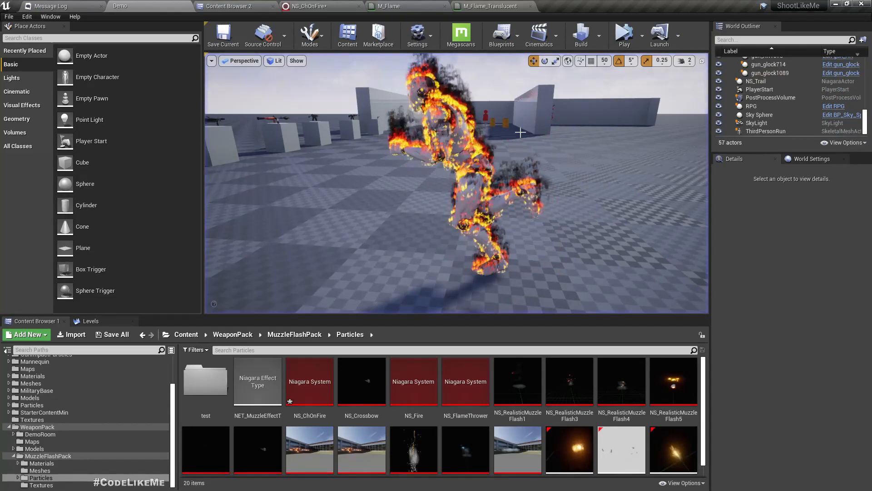
Step: Open the burning character's SK_Mannequin skeletal mesh and check its material slots
click(468, 193)
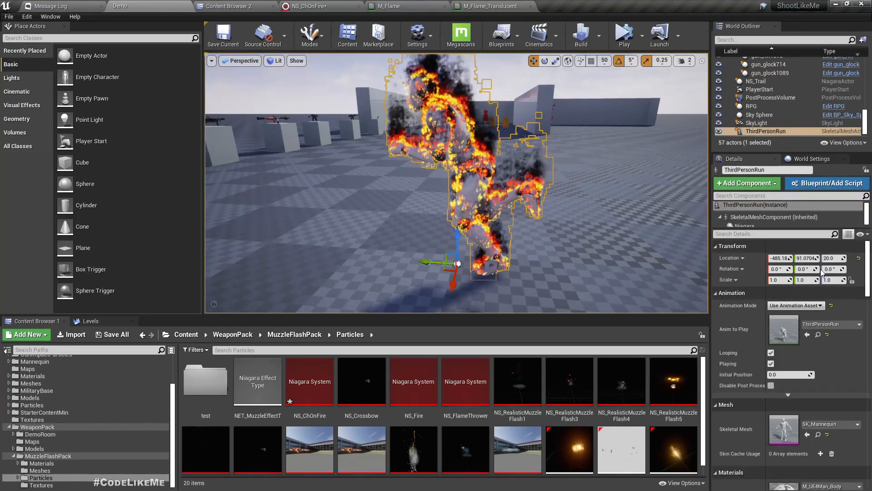
scroll(841, 346, down, 5)
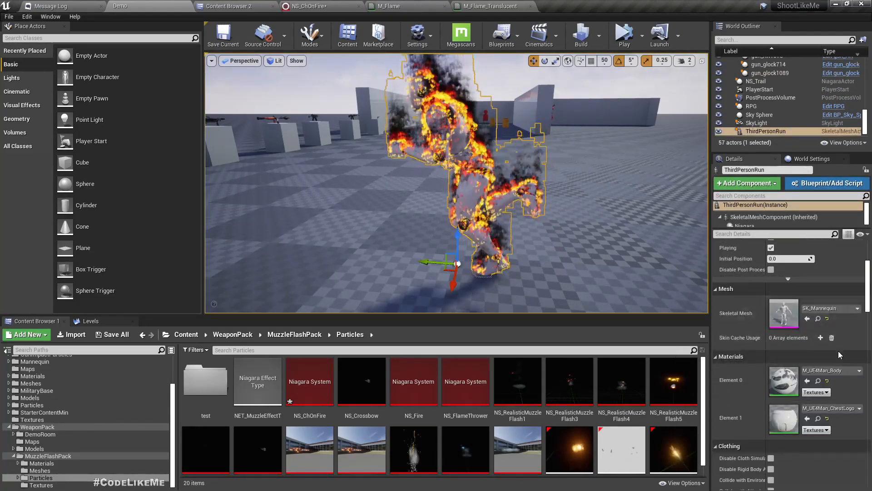
double_click(783, 308)
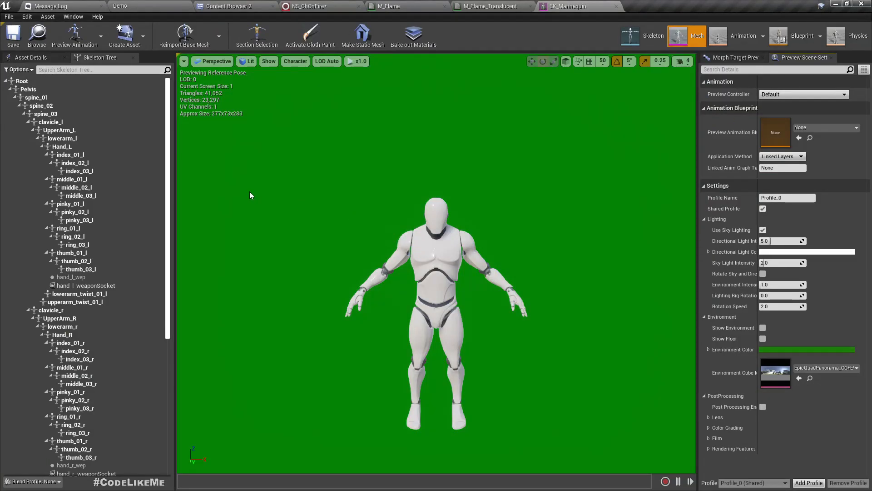
middle_drag(371, 213, 383, 260)
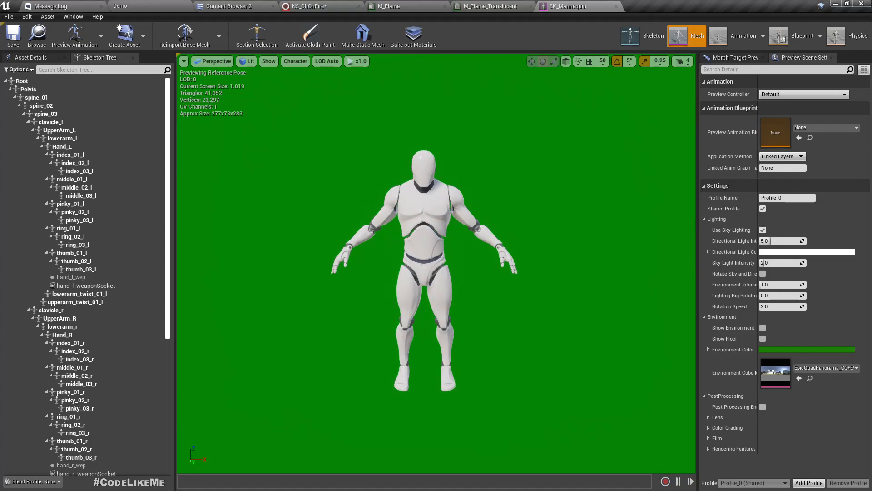
click(30, 57)
click(13, 165)
click(14, 165)
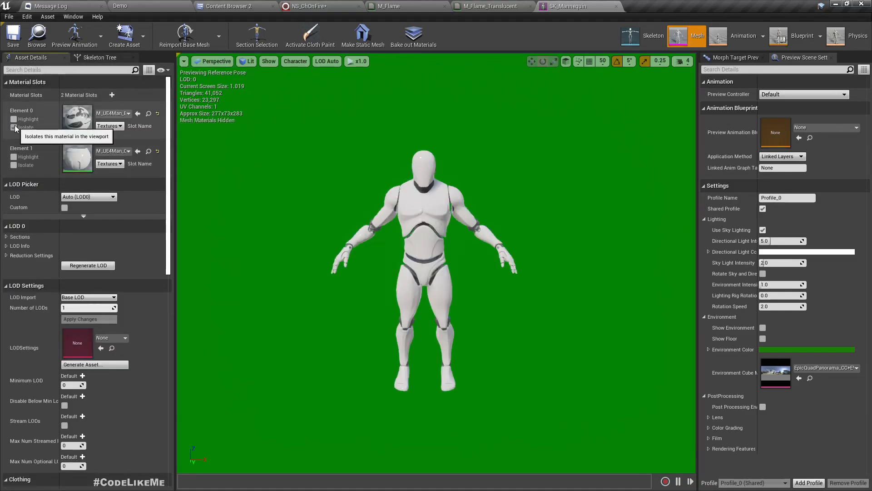
Step: Open Element 0's material M_UE4Man_Body and browse to it in the Content Browser
double_click(78, 119)
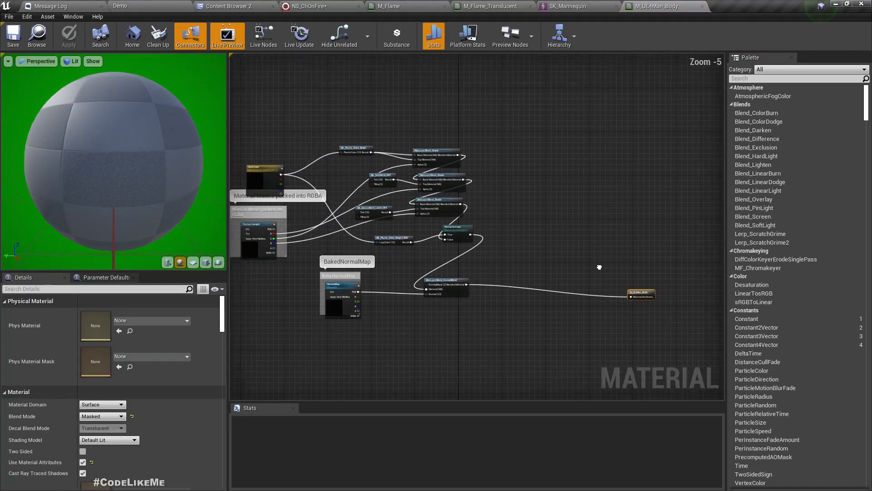
scroll(506, 243, up, 2)
scroll(506, 242, down, 2)
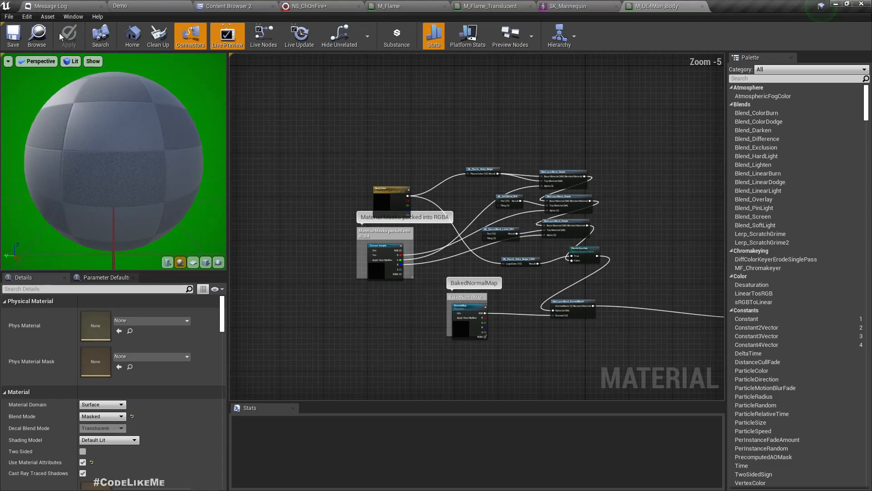
click(36, 37)
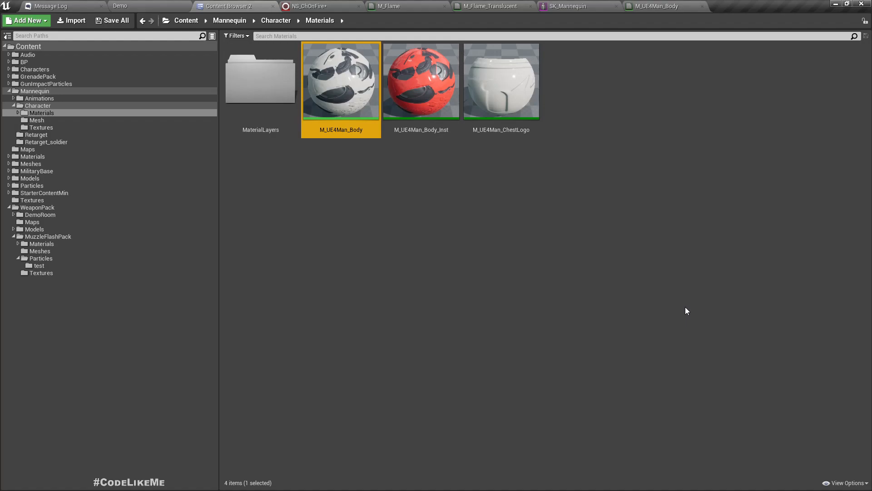
Step: Duplicate M_UE4Man_Body and name the copy M_UE4Man_Body_Burning
key(ctrl+w)
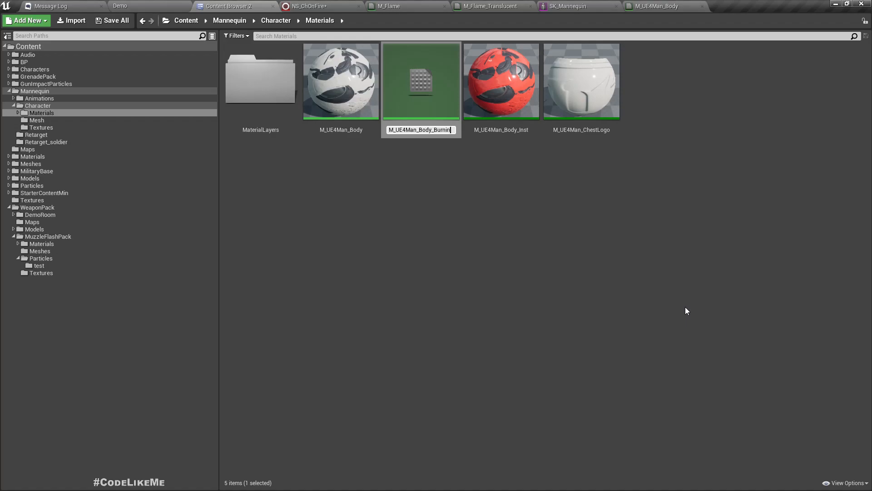
text(g)
key(Return)
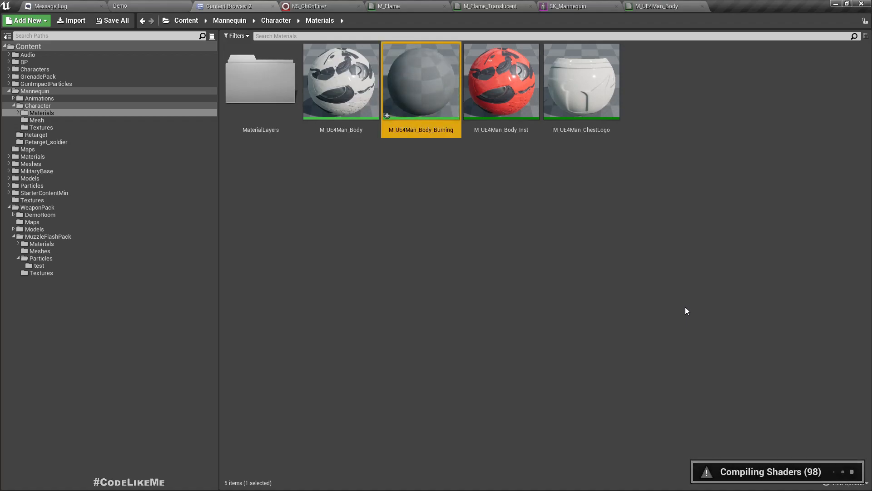
Step: Open M_UE4Man_Body_Burning in the material editor and frame its node graph
key(Return)
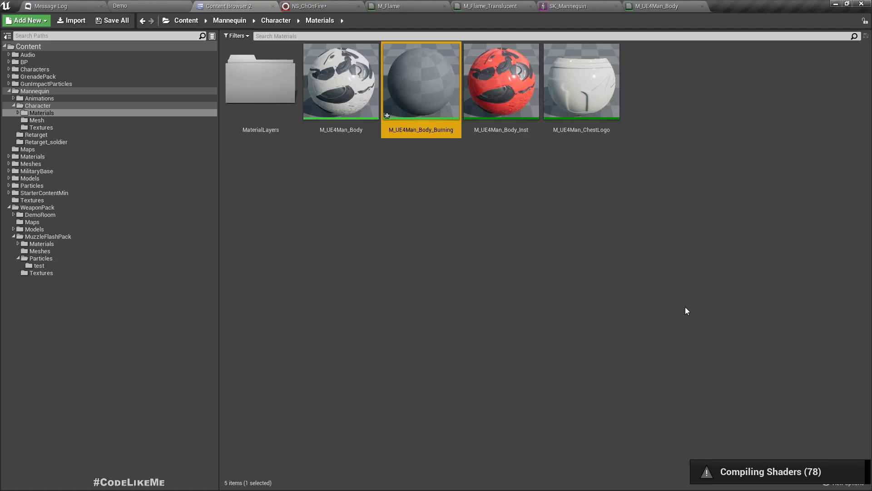
scroll(426, 304, down, 3)
right_drag(364, 285, 595, 277)
scroll(554, 265, down, 4)
scroll(372, 209, up, 3)
right_drag(393, 158, 309, 112)
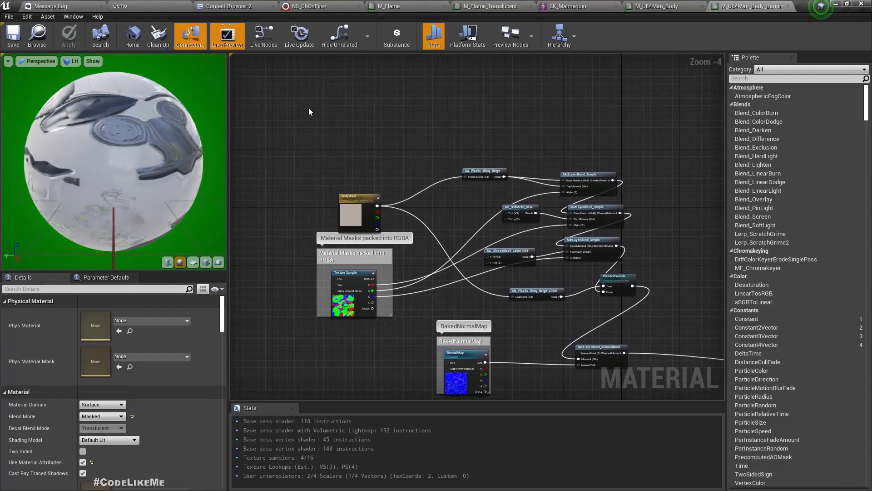
Step: Drag T_lavaTex from MuzzleFlashPack/Textures into the burning material graph as a Texture Sample
click(210, 6)
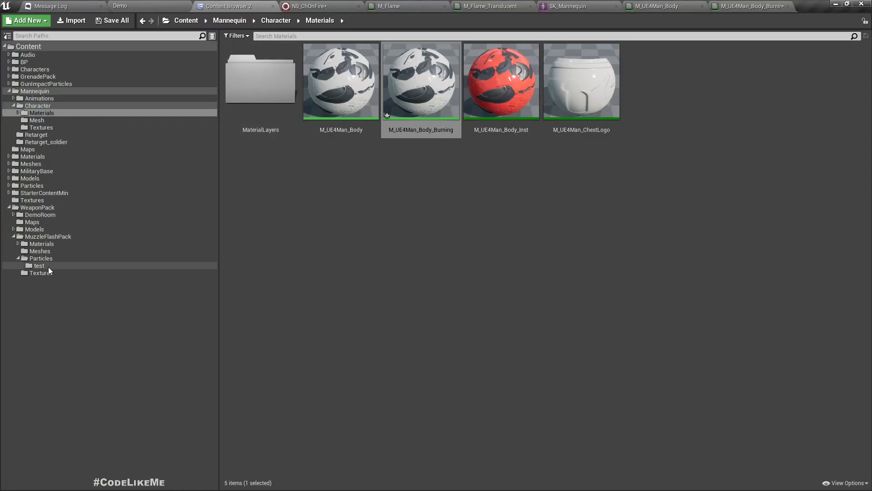
click(38, 272)
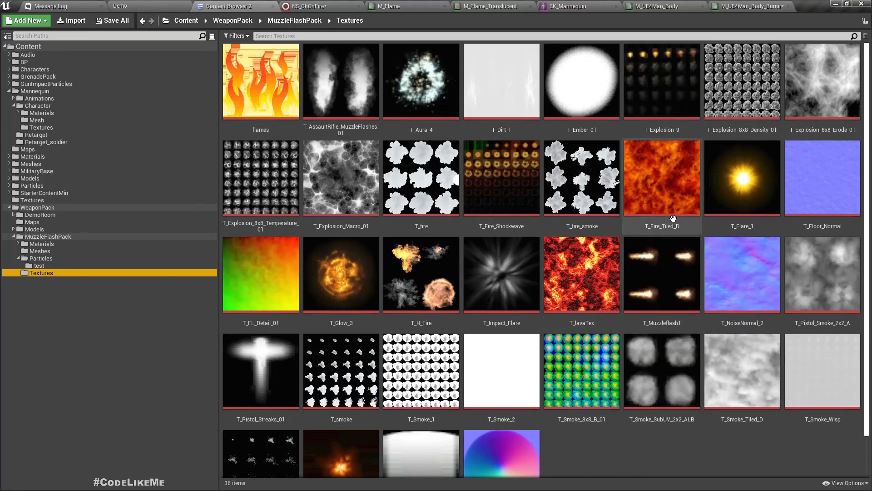
drag(576, 258, 348, 91)
click(570, 267)
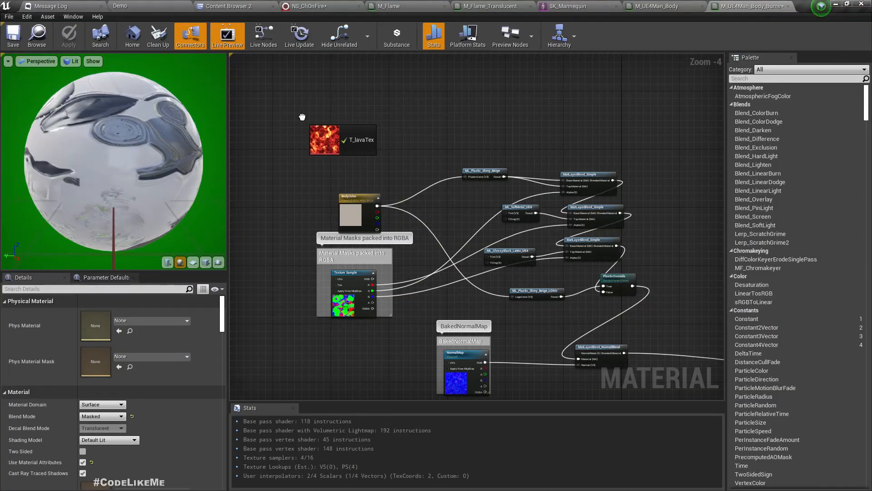
drag(302, 116, 302, 117)
scroll(367, 162, up, 2)
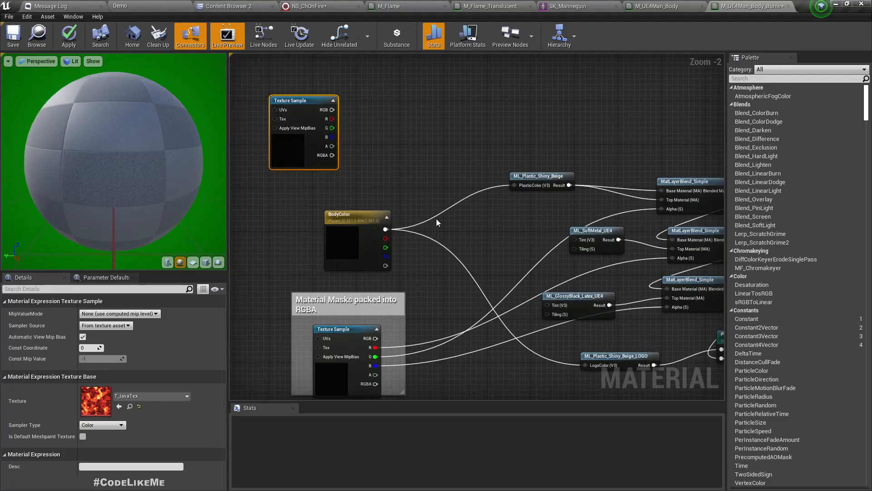
Step: Add a Multiply on the lava texture's red channel and wire it into PlasticColor
drag(353, 227, 297, 227)
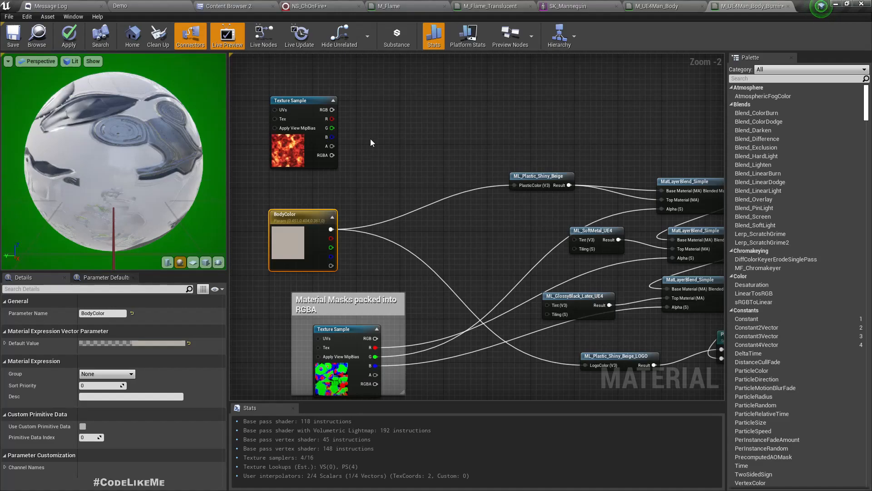
drag(335, 120, 400, 162)
text(*)
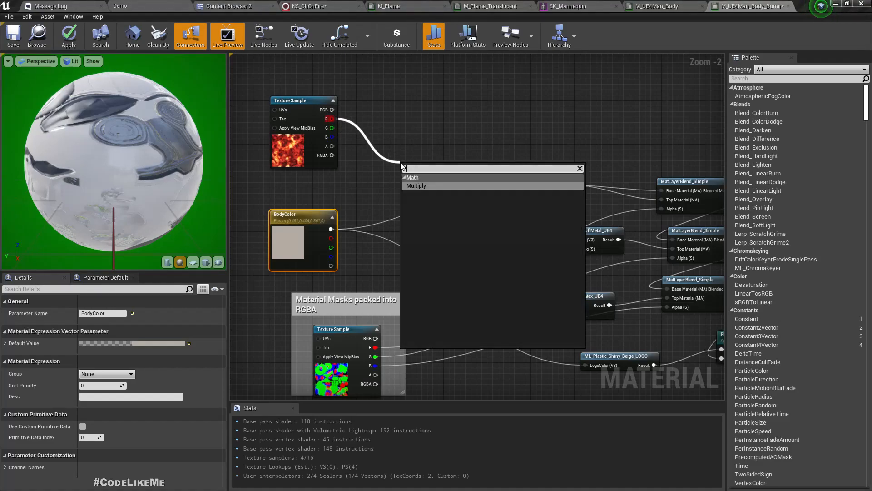
key(Return)
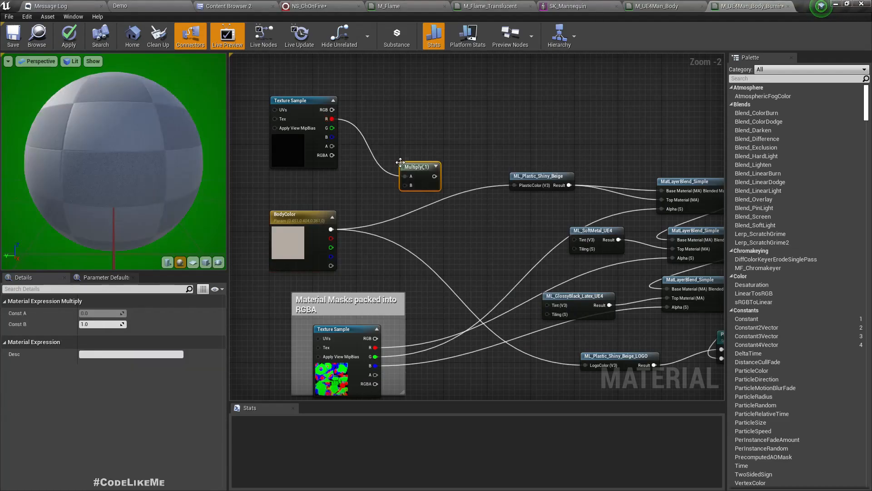
click(461, 195)
drag(435, 177, 514, 184)
Step: Connect BodyColor to the Multiply's B input and check the preview sphere
right_drag(579, 358, 529, 326)
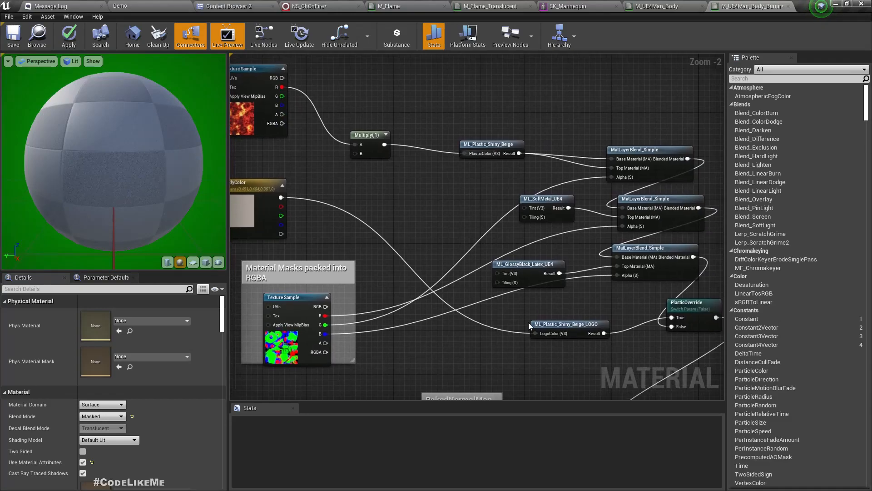
drag(536, 334, 502, 311)
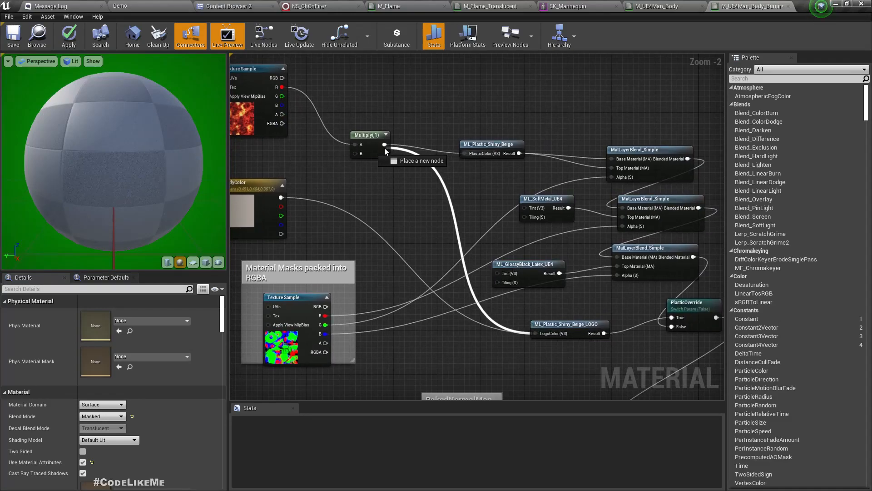
right_drag(364, 176, 432, 226)
drag(348, 247, 425, 206)
right_drag(434, 251, 470, 272)
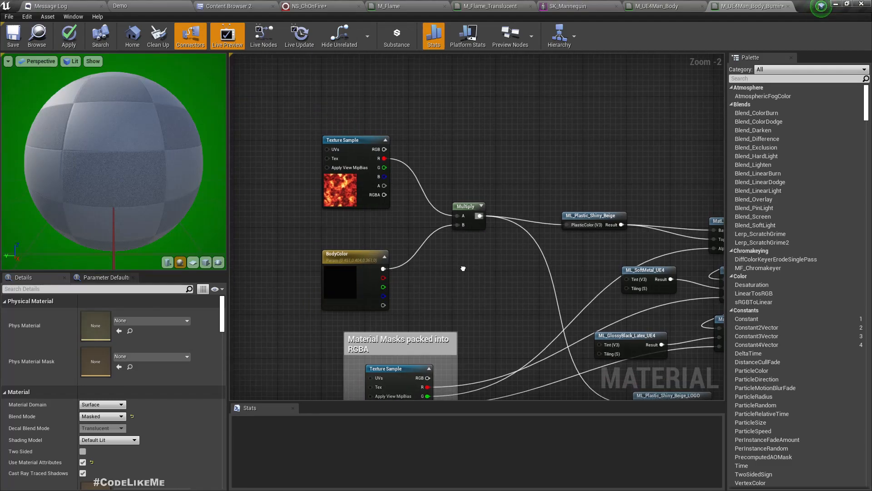
mouse_move(136, 186)
mouse_down()
mouse_move(147, 188)
mouse_move(133, 183)
mouse_up()
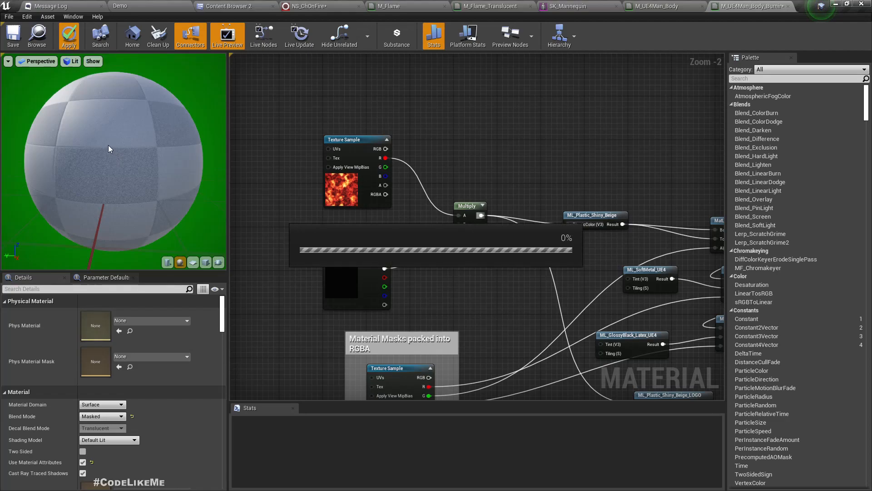
mouse_move(109, 146)
mouse_down()
mouse_move(173, 154)
mouse_move(97, 149)
mouse_up()
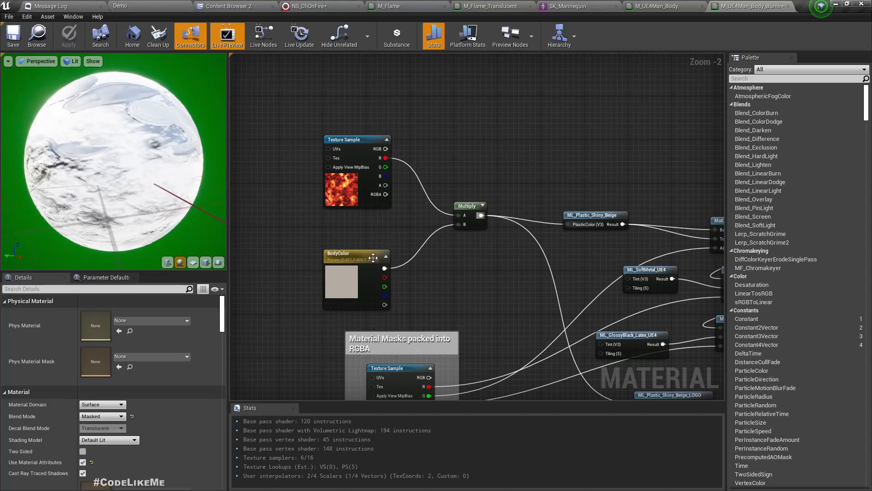
Step: Set the BodyColor parameter's default colour to pure black
right_drag(322, 235, 379, 227)
double_click(398, 268)
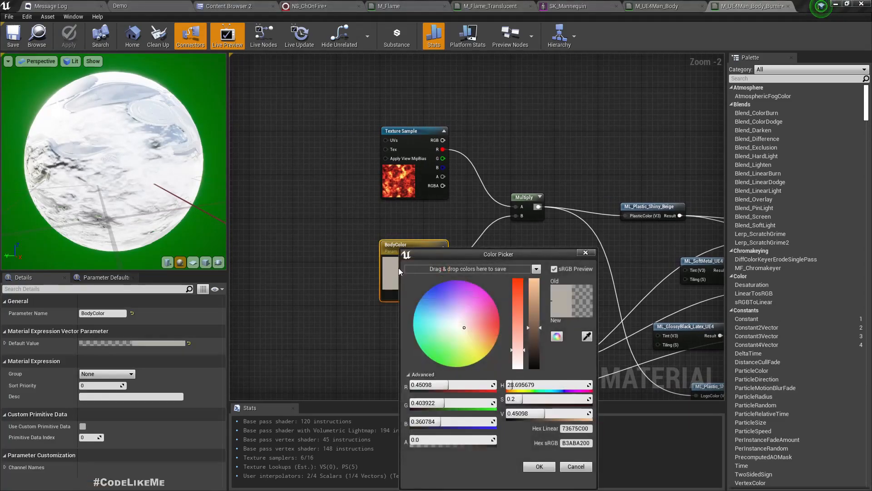
click(536, 370)
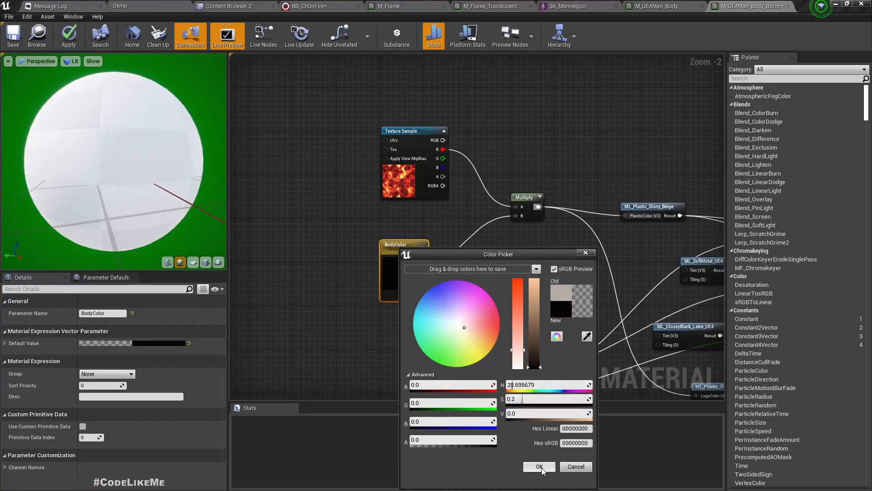
click(539, 466)
Step: Move the lava Texture Sample node lower in the graph
right_drag(514, 252, 297, 132)
scroll(414, 193, down, 3)
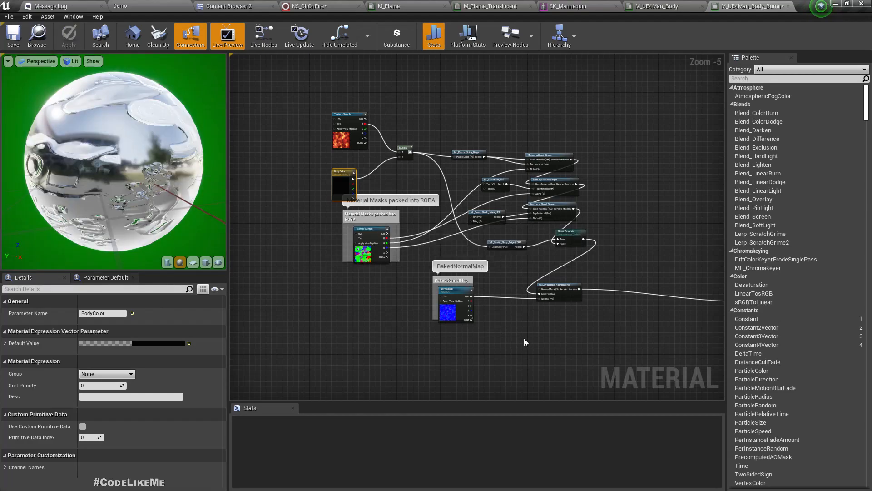
drag(217, 203, 323, 217)
right_drag(504, 307, 467, 304)
scroll(313, 251, up, 1)
scroll(312, 252, up, 1)
scroll(338, 253, up, 1)
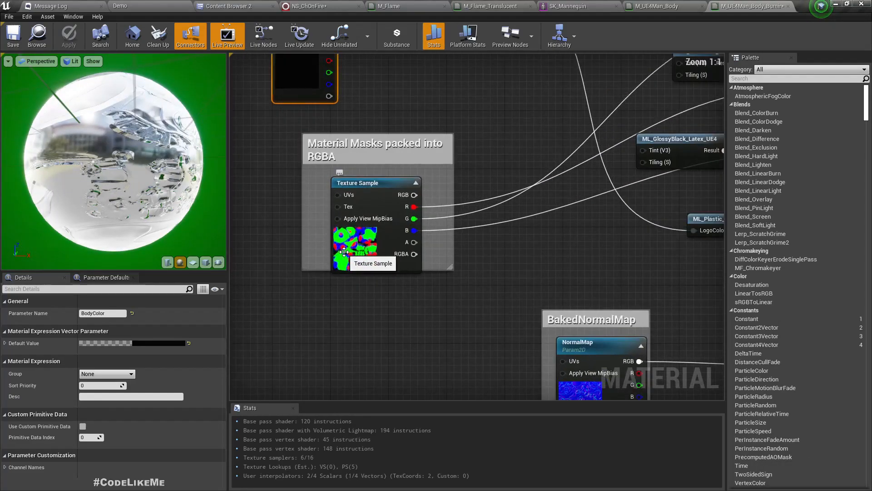
scroll(341, 254, down, 1)
right_drag(365, 275, 366, 328)
right_drag(590, 336, 414, 315)
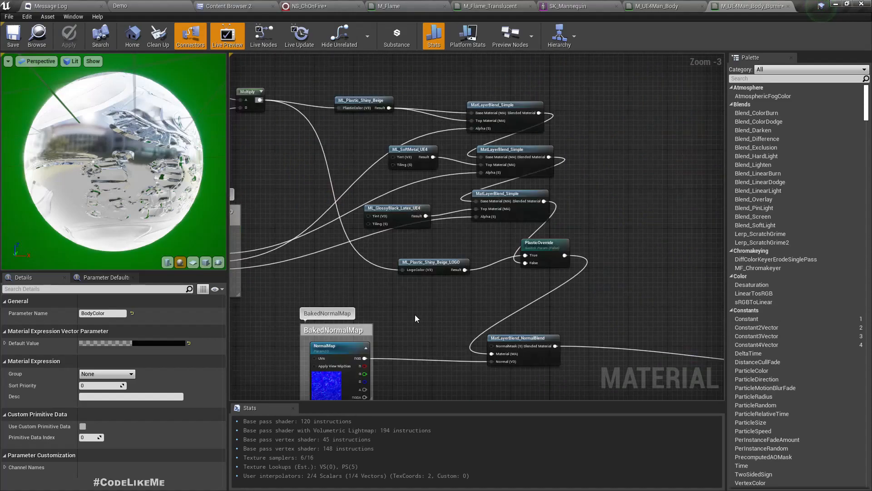
scroll(477, 261, down, 5)
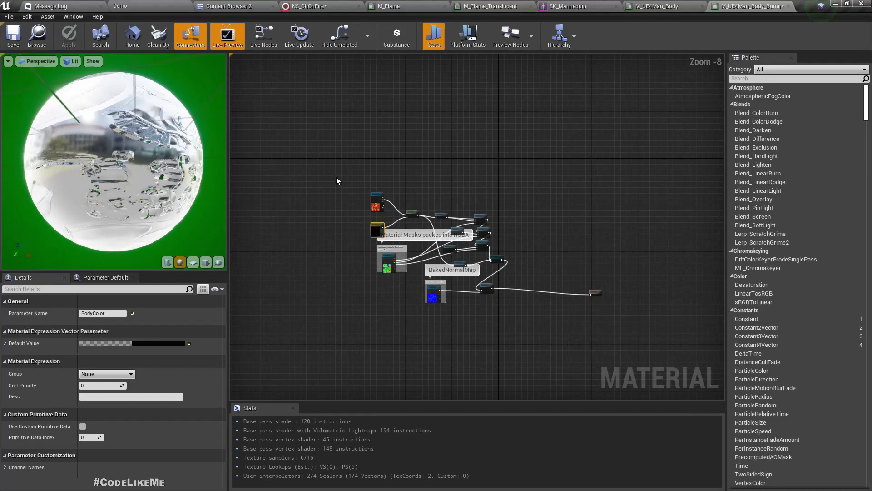
scroll(381, 248, up, 9)
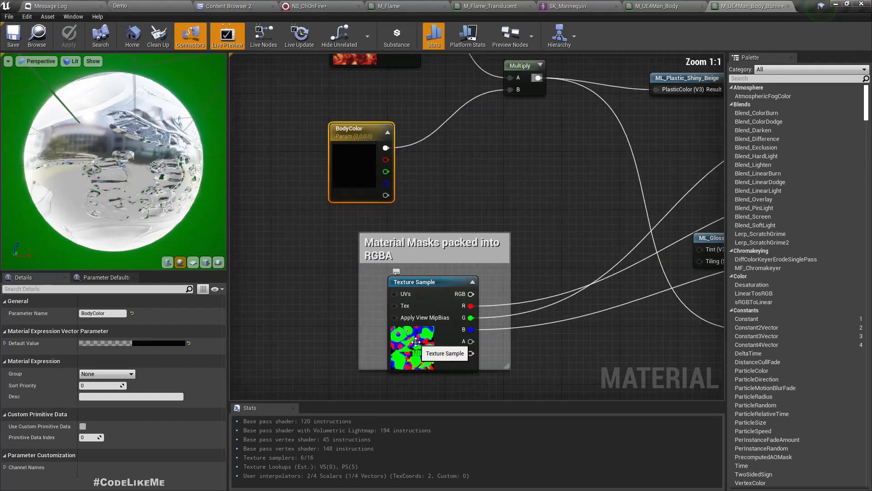
scroll(417, 348, down, 7)
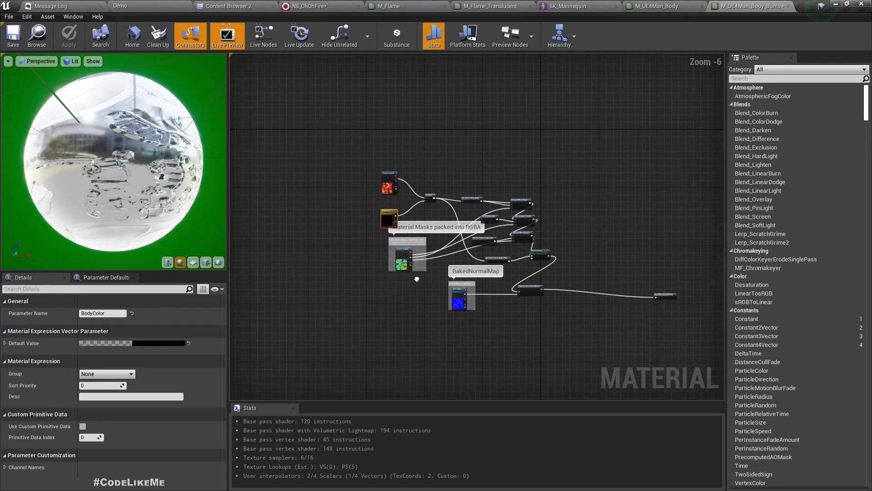
drag(386, 182, 420, 360)
Step: Break the result node's existing wire link and shift the node down-left
scroll(707, 330, up, 3)
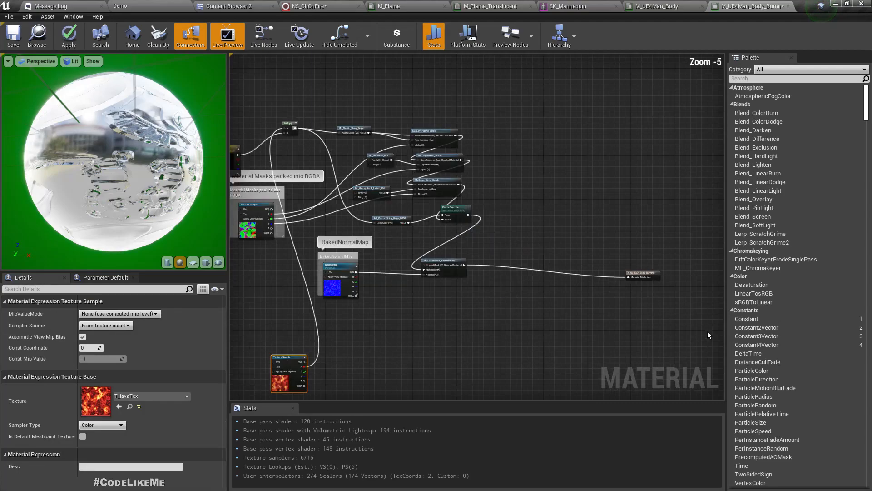
right_click(572, 234)
click(593, 255)
drag(587, 225, 509, 322)
Step: Reposition the M_UE4Man_Body_Burning result node into open space beside the texture nodes
right_drag(328, 308, 341, 301)
scroll(483, 277, down, 4)
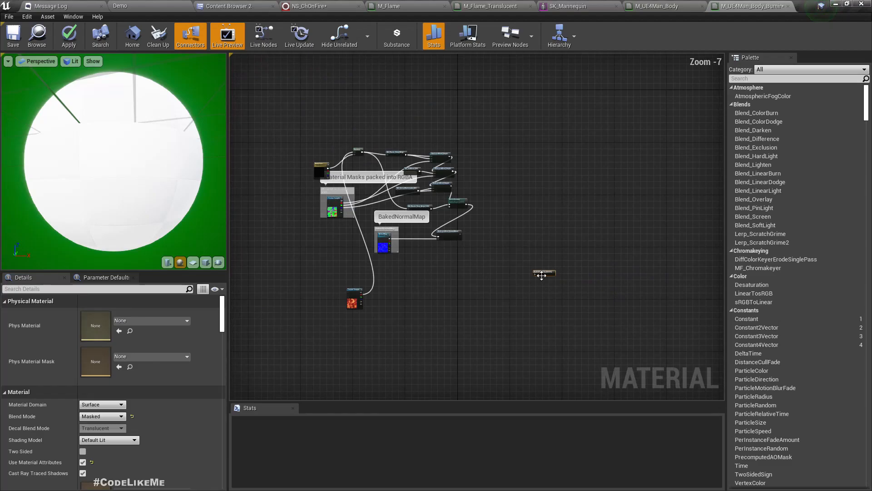
scroll(389, 273, up, 3)
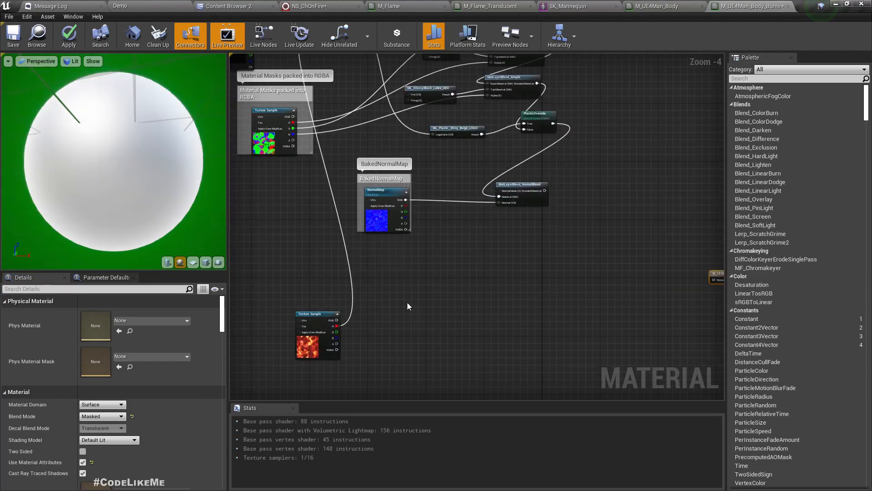
right_drag(407, 302, 415, 341)
scroll(395, 276, up, 4)
scroll(383, 241, down, 5)
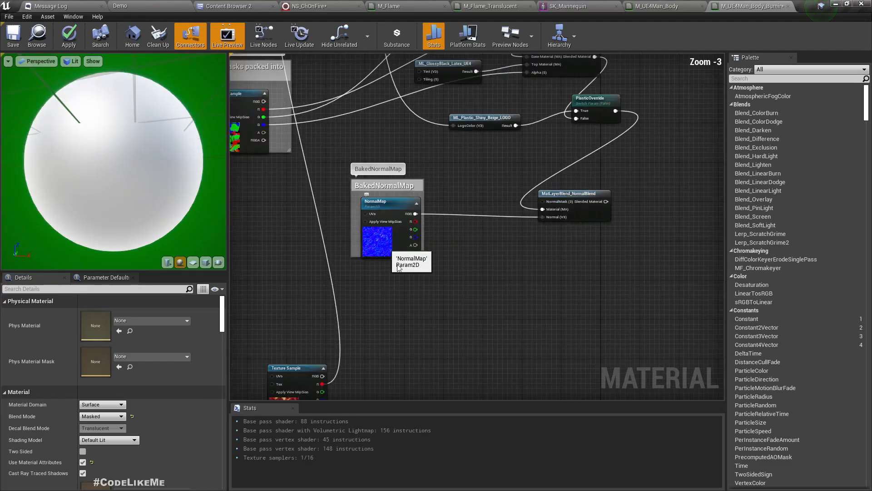
drag(566, 204, 440, 254)
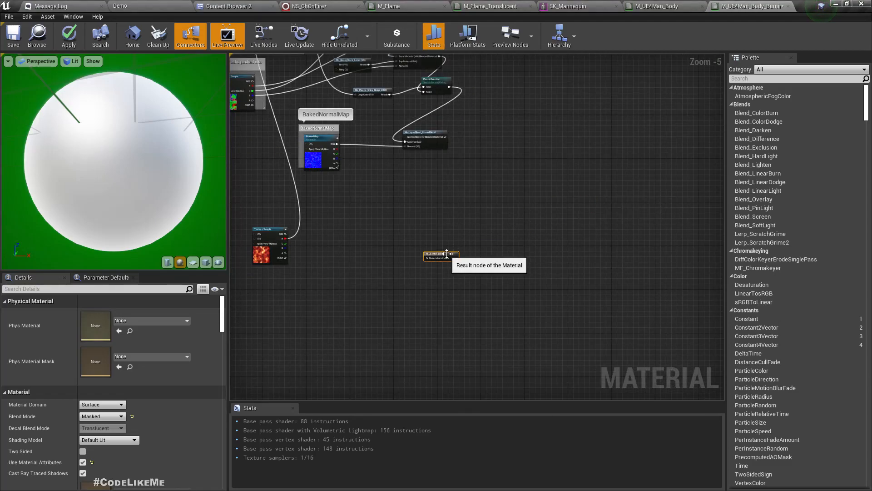
drag(286, 238, 427, 258)
scroll(382, 259, up, 2)
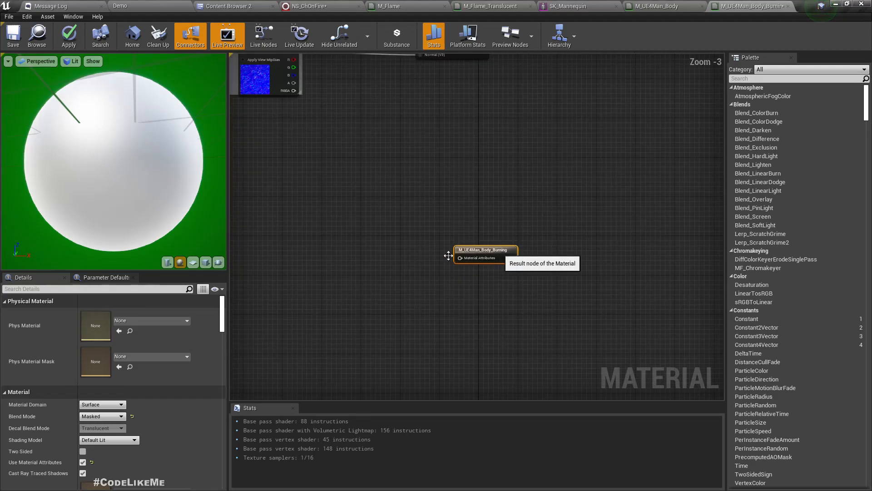
scroll(88, 460, down, 1)
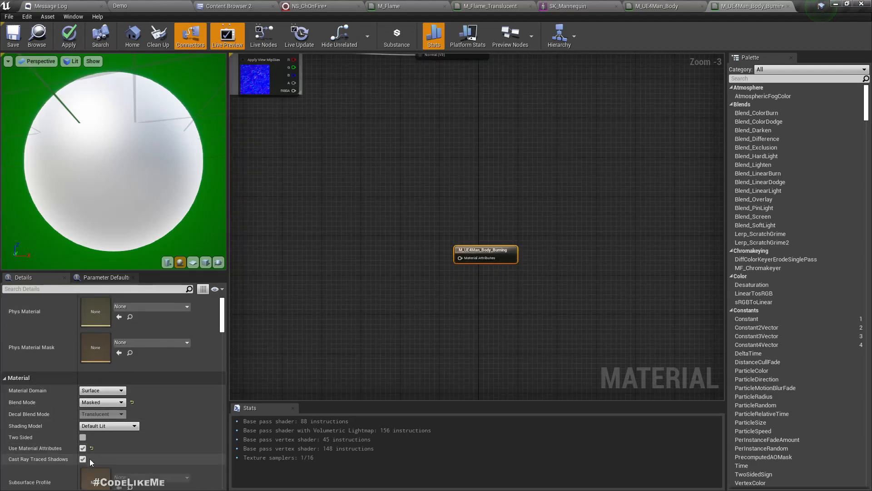
Step: Turn off Use Material Attributes and wire the lava texture's R channel into Base Color
click(83, 449)
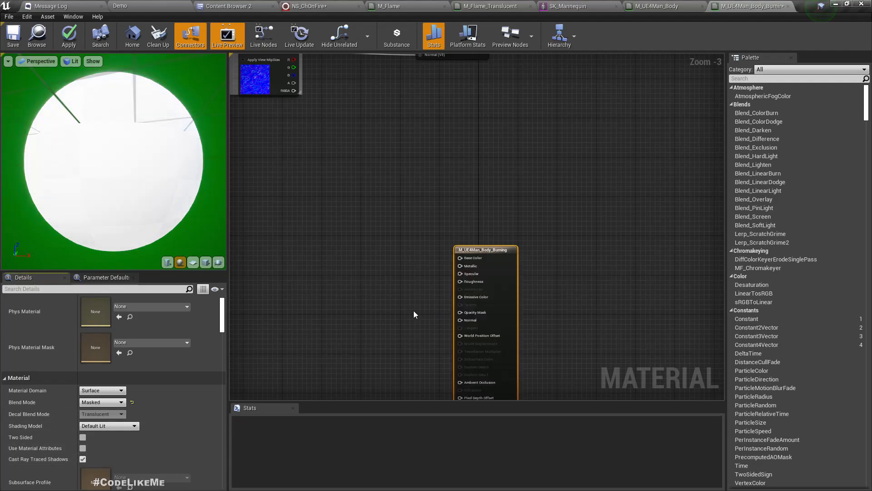
right_drag(459, 309, 595, 306)
drag(337, 219, 597, 255)
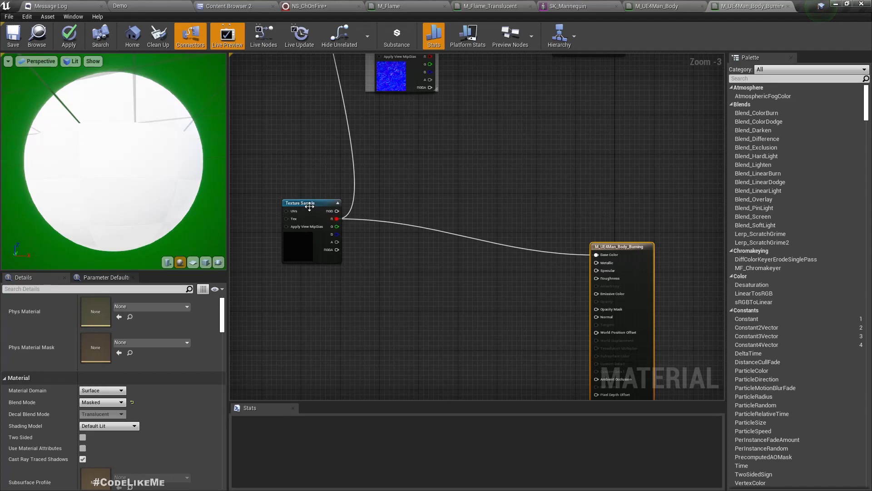
drag(309, 206, 295, 236)
Step: Apply the material changes and switch to the SK_Mannequin editor
click(69, 35)
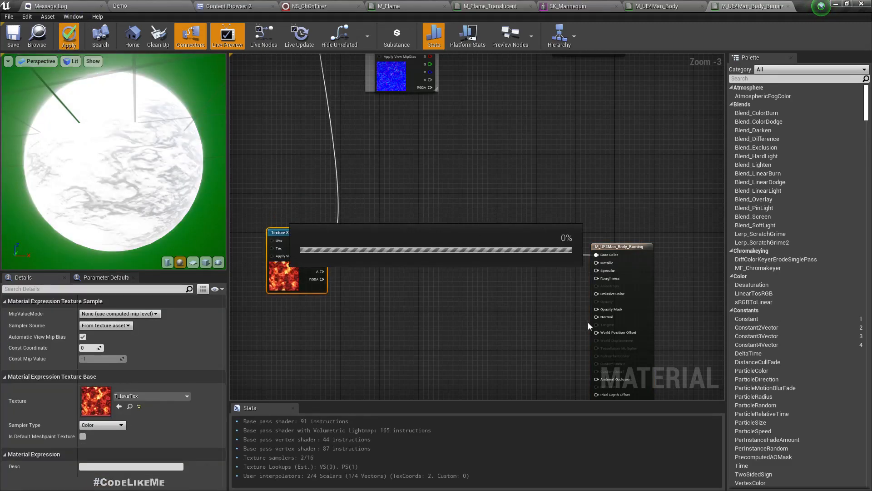
scroll(120, 167, down, 3)
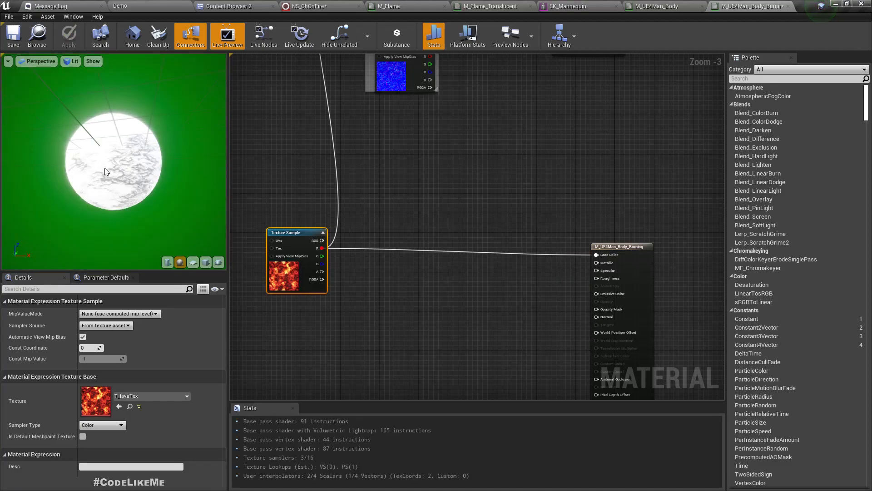
click(573, 6)
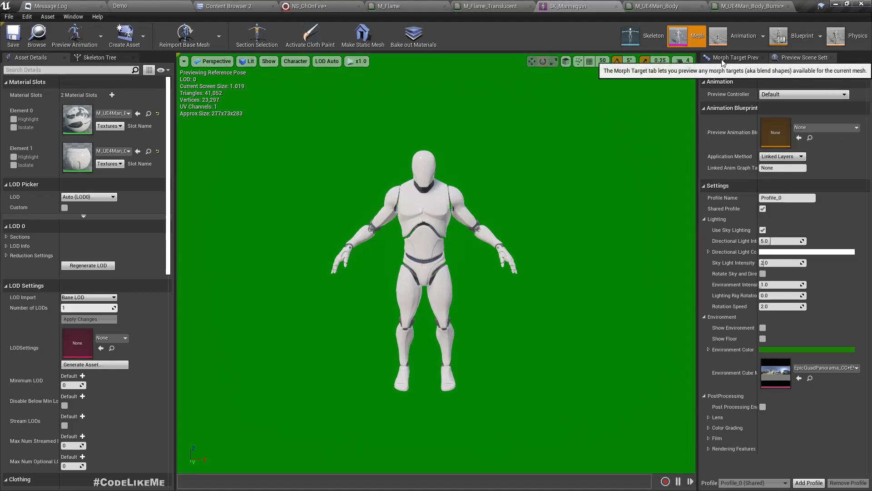
Step: Enable Show Environment and Show Floor in the SK_Mannequin preview, then switch to M_Flame
click(763, 328)
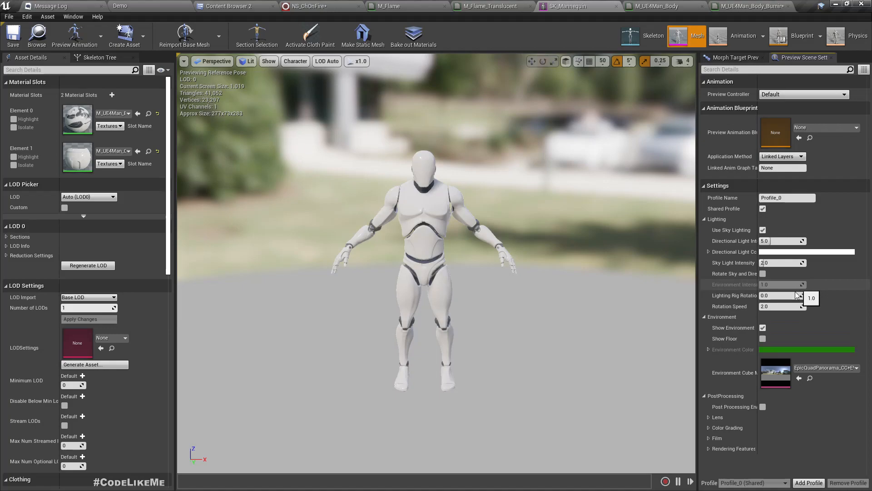
click(763, 339)
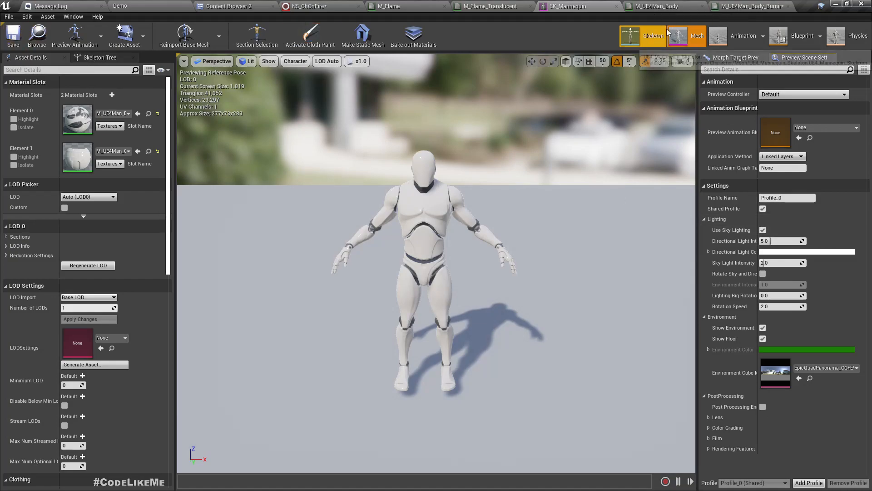
click(400, 6)
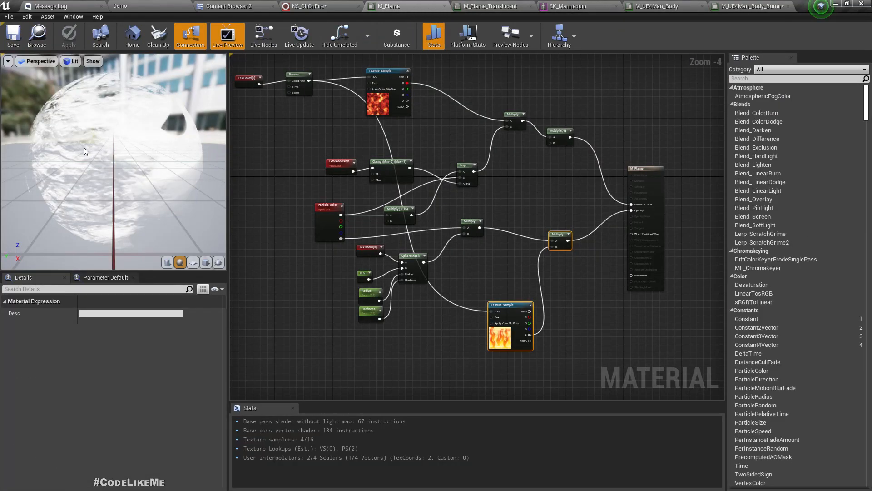
Step: Browse M_Flame_Translucent and M_UE4Man_Body, then return to M_UE4Man_Body_Burning and orbit its preview
click(485, 6)
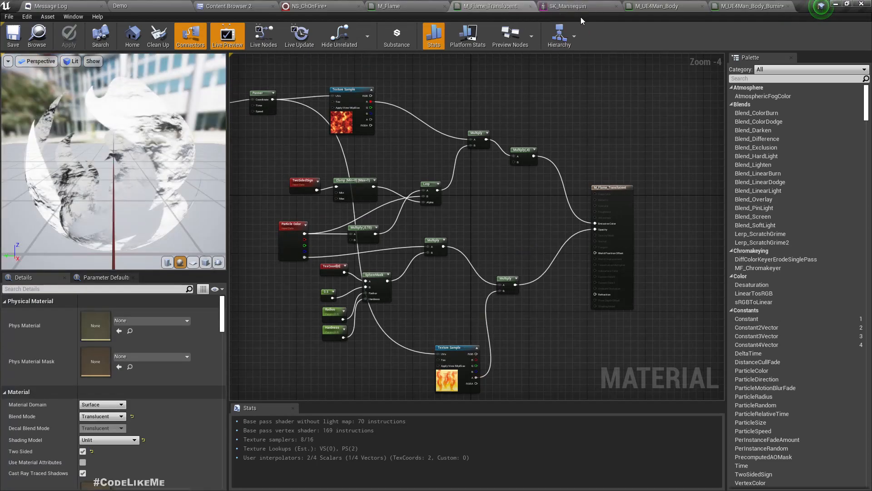
click(670, 10)
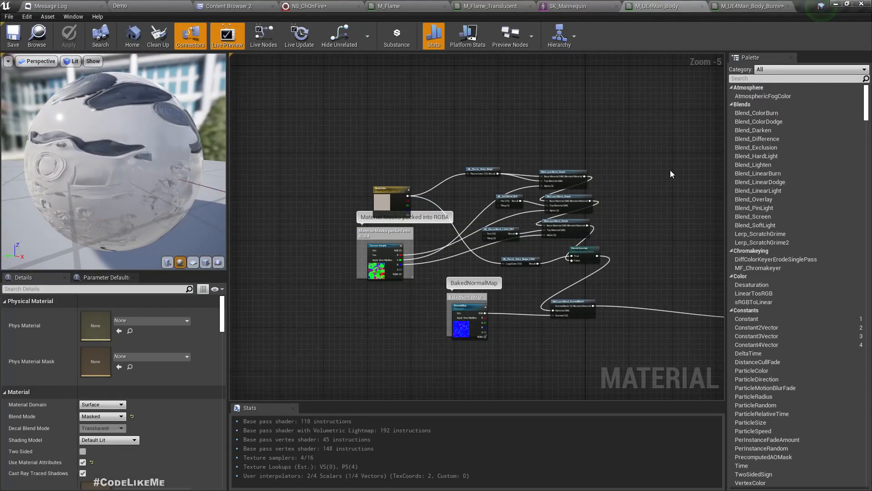
click(736, 6)
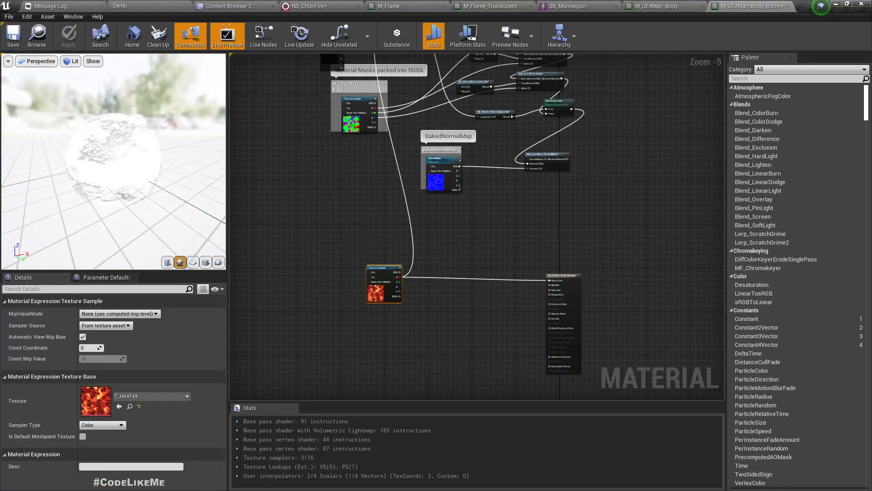
drag(137, 149, 118, 157)
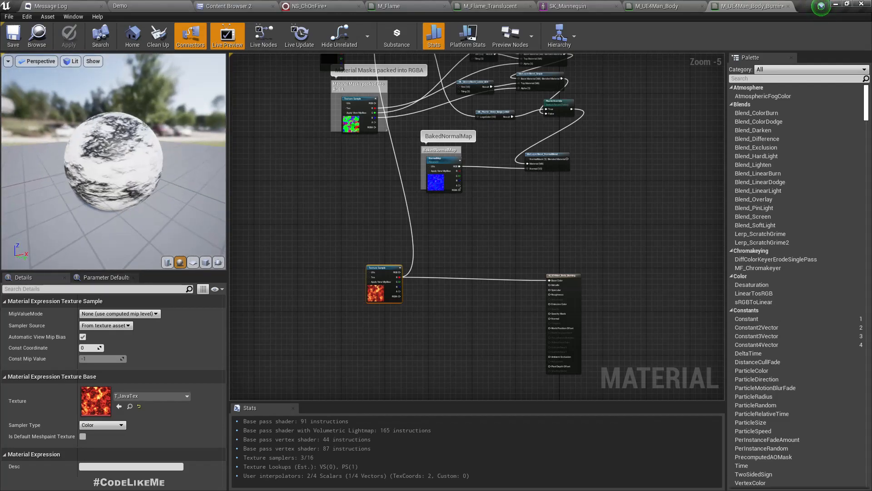
scroll(431, 302, up, 1)
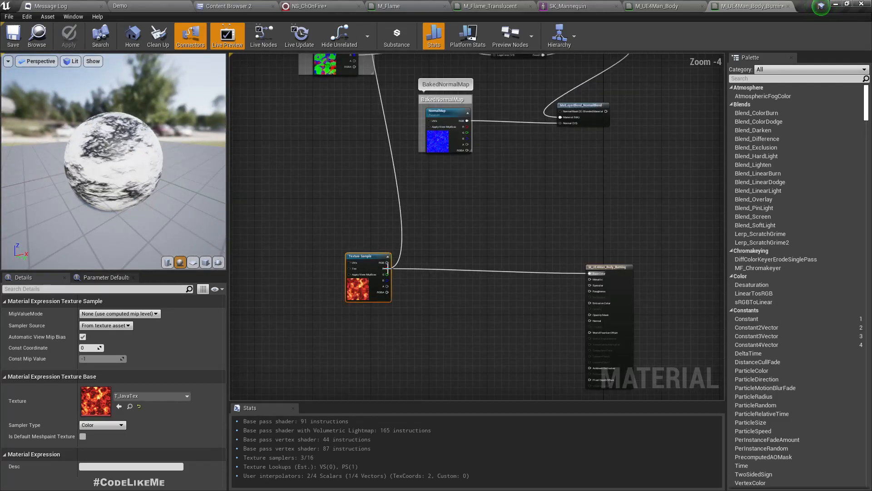
Step: Add a Multiply on the lava texture's R output and wire it into Base Color
drag(387, 268, 453, 281)
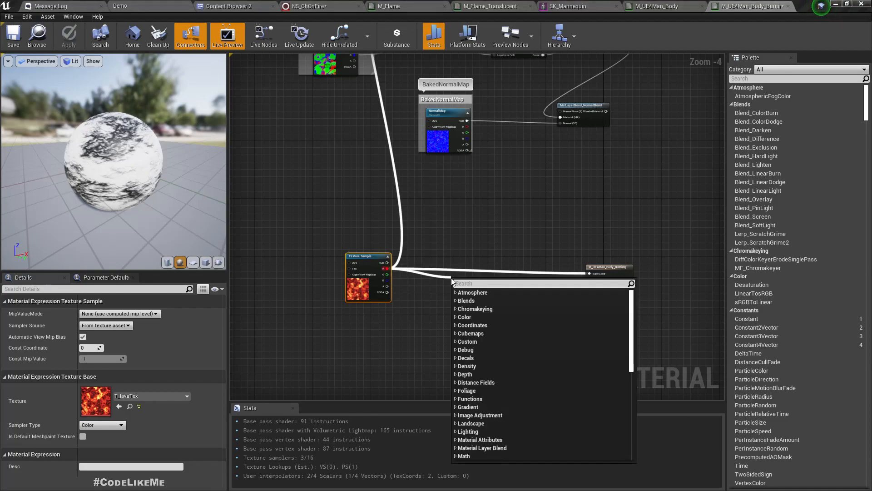
text(mul)
key(Return)
scroll(475, 292, up, 3)
drag(473, 282, 675, 258)
right_drag(505, 321, 575, 312)
scroll(526, 292, down, 5)
scroll(458, 188, up, 2)
right_drag(591, 359, 512, 209)
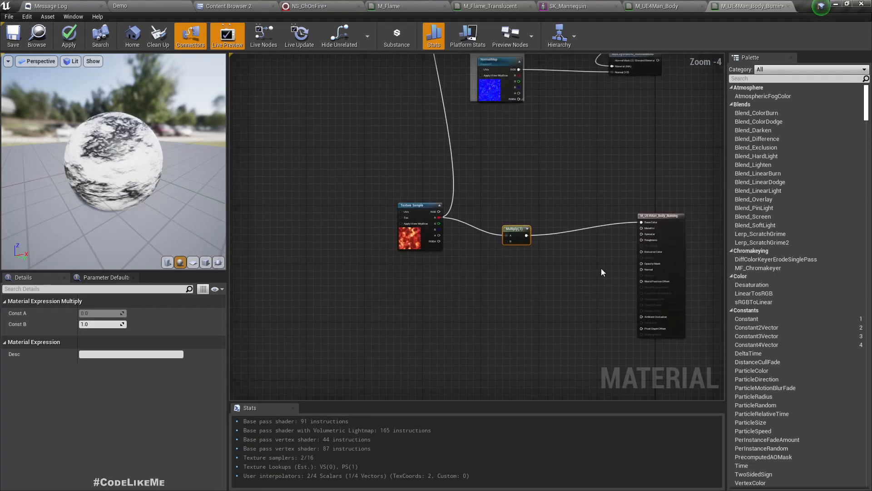
Step: Attach a VectorParameter named 'Color' to the Multiply's B input
drag(504, 240, 463, 313)
text(ve)
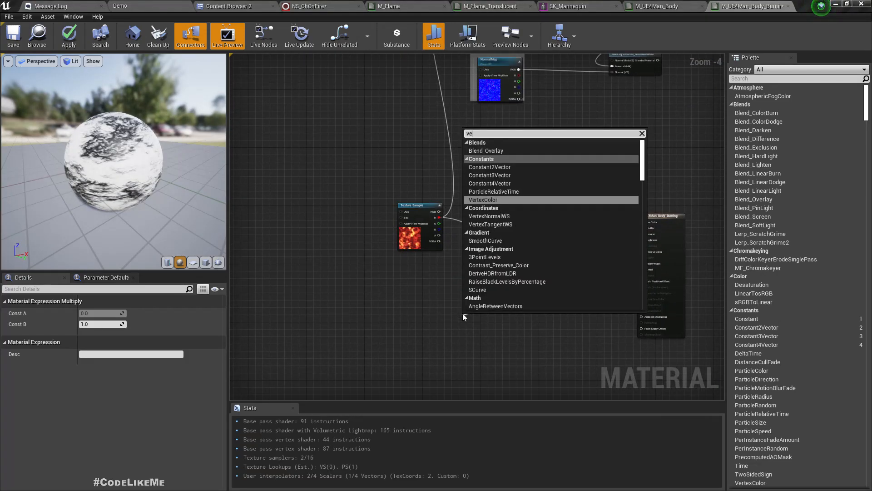
text(ctor m)
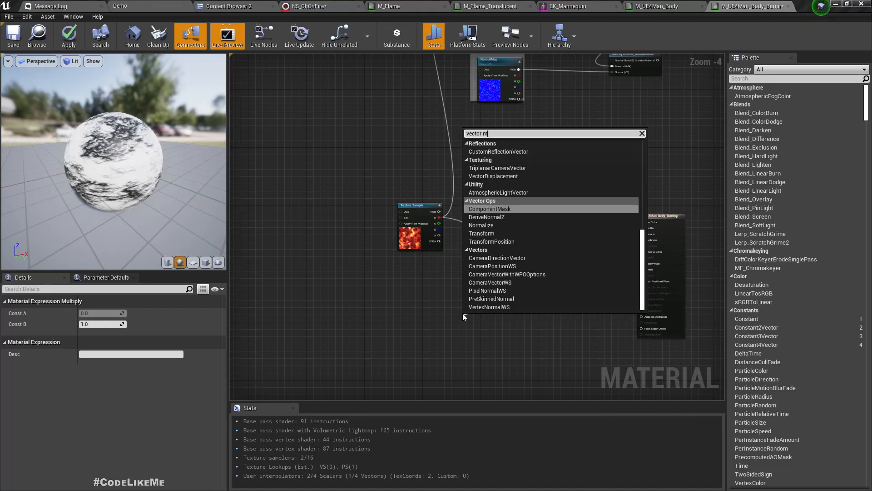
text(pa)
key(BackSpace)
key(BackSpace)
key(BackSpace)
key(BackSpace)
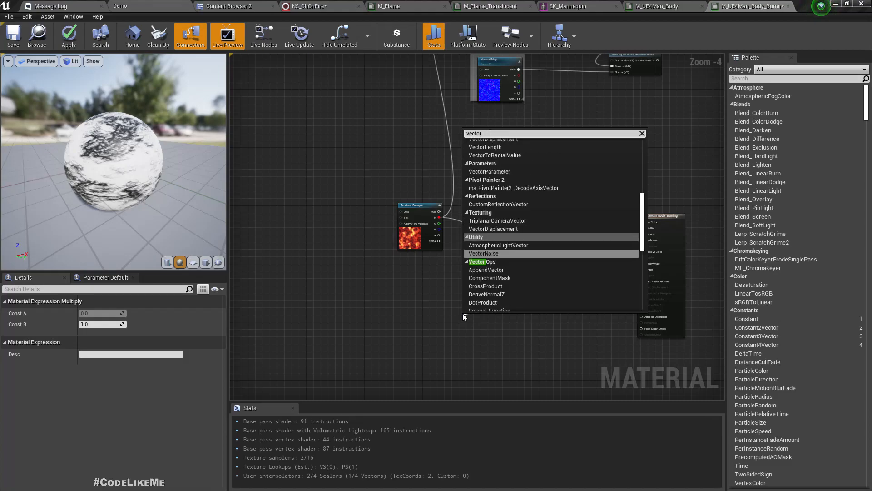
text(pa)
key(Return)
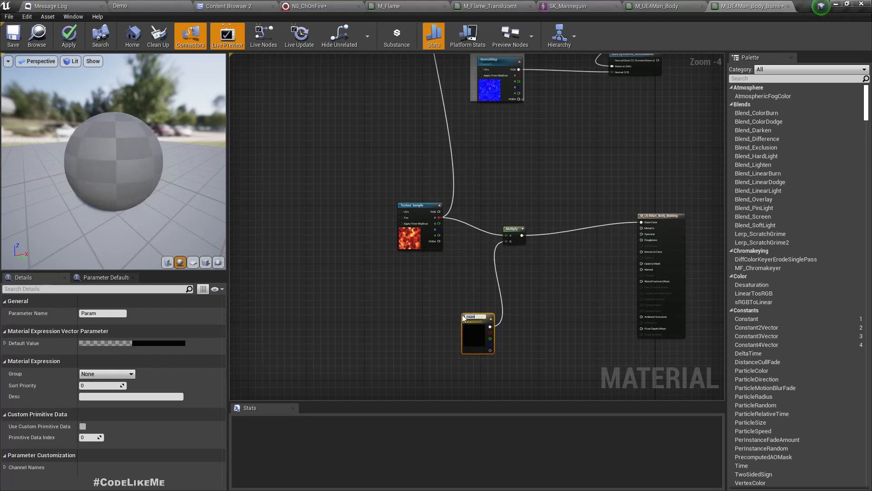
text(Color)
key(Return)
drag(477, 341, 421, 295)
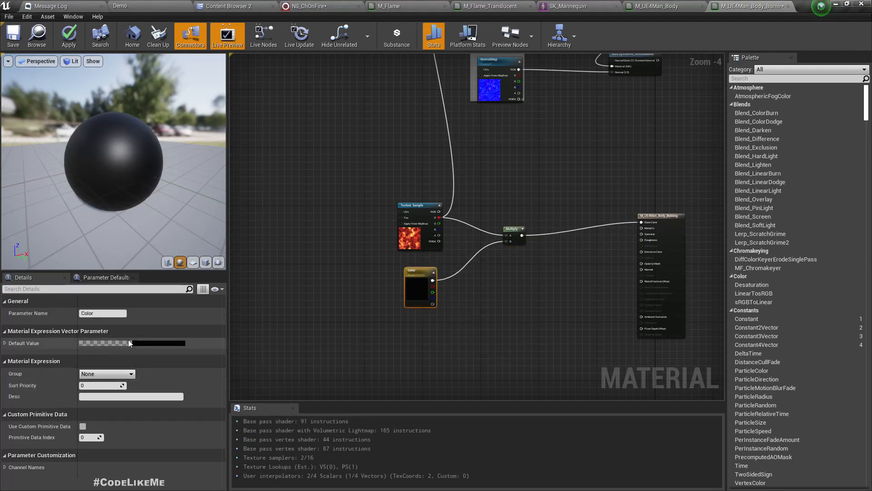
Step: Darken the Color parameter to value 0.135, then try dark red, checking the preview
click(154, 344)
click(289, 348)
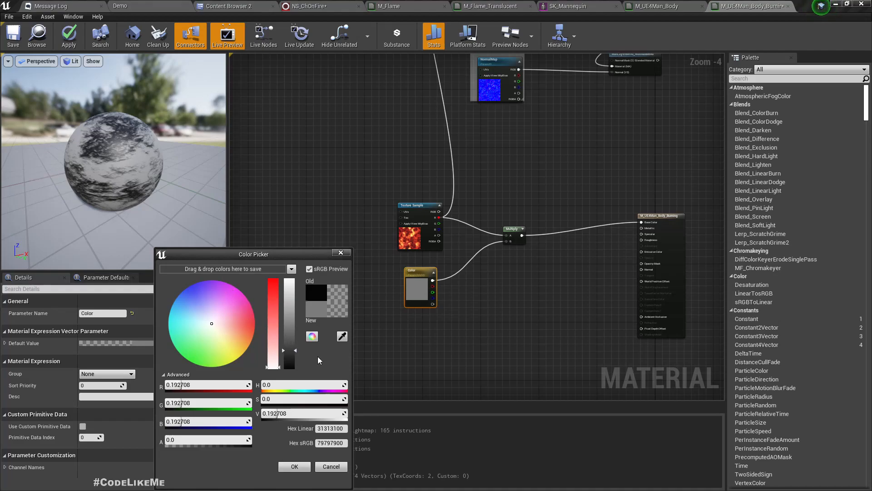
drag(286, 356, 287, 361)
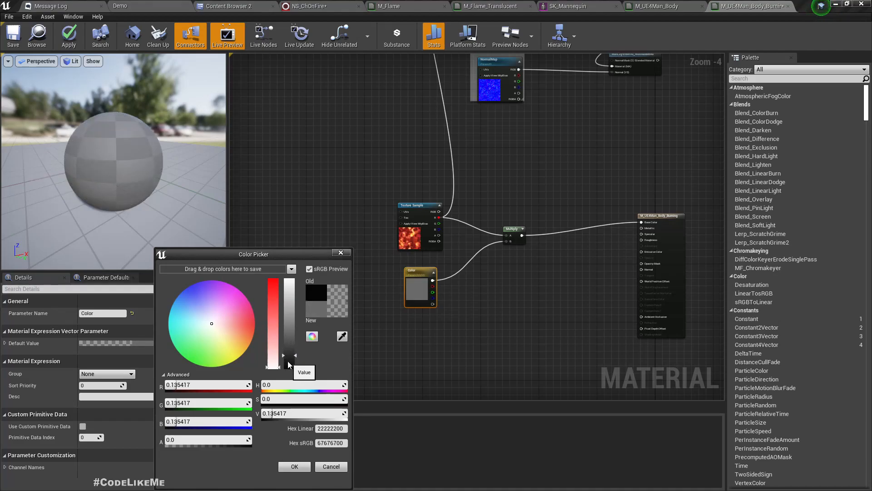
drag(156, 178, 122, 175)
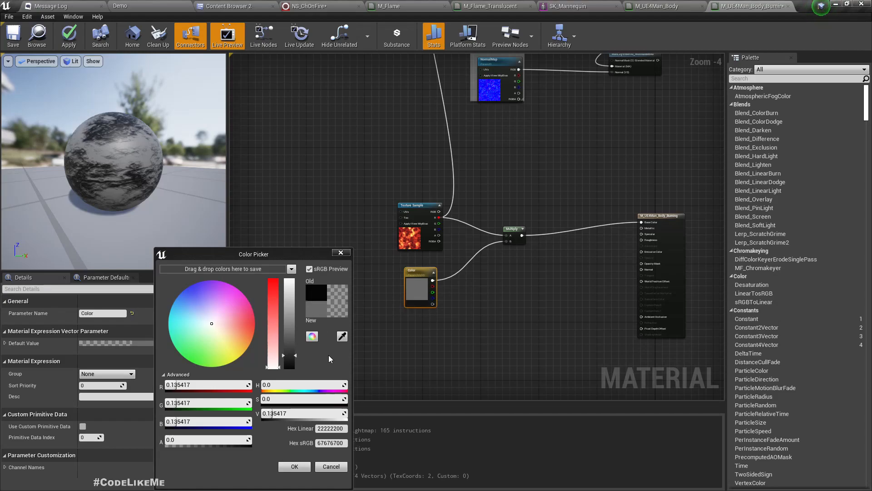
drag(238, 321, 256, 322)
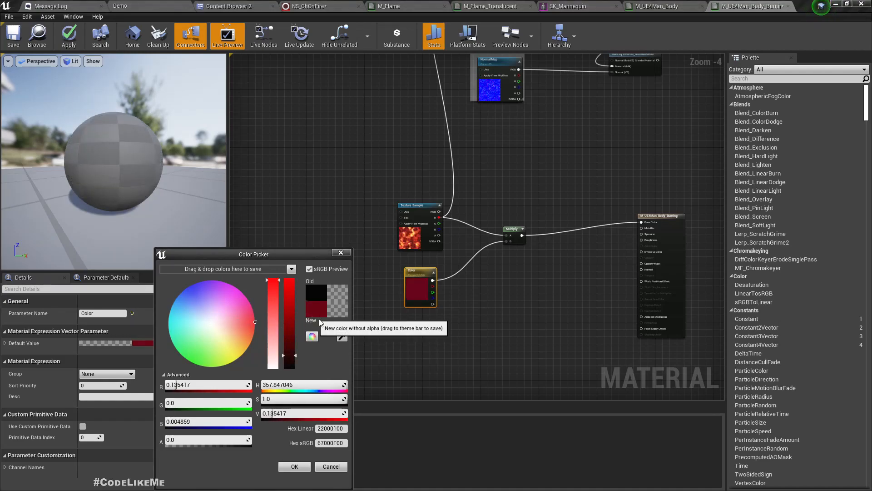
drag(113, 161, 170, 160)
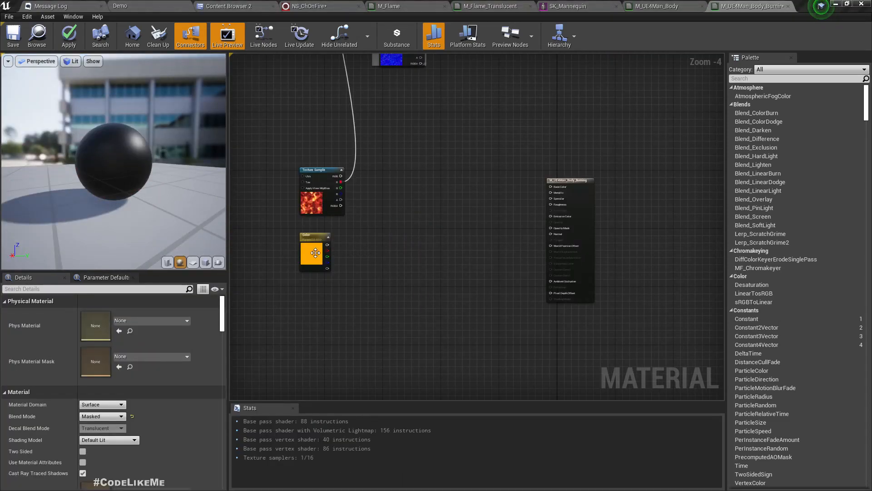
Step: Set the Color parameter's default value to pure black
click(315, 253)
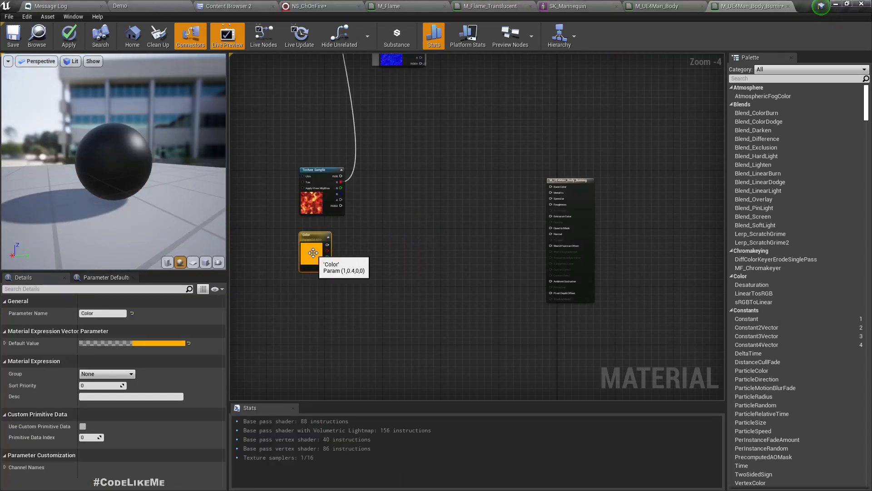
double_click(315, 253)
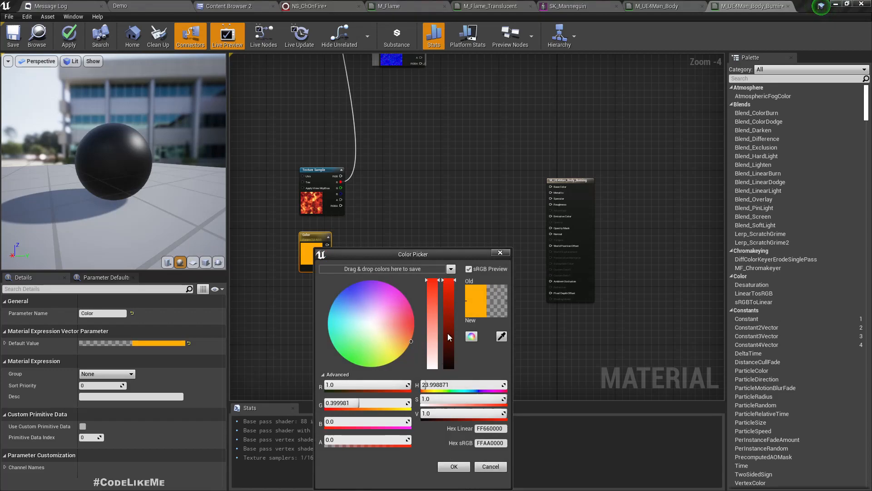
drag(448, 333, 452, 468)
click(452, 468)
mouse_move(372, 274)
right_down()
mouse_move(384, 273)
mouse_move(366, 270)
right_up()
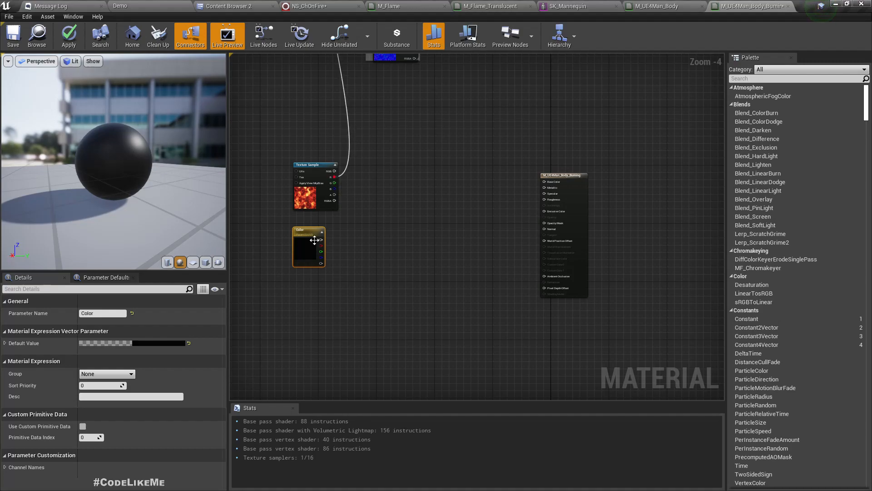
drag(320, 239, 364, 243)
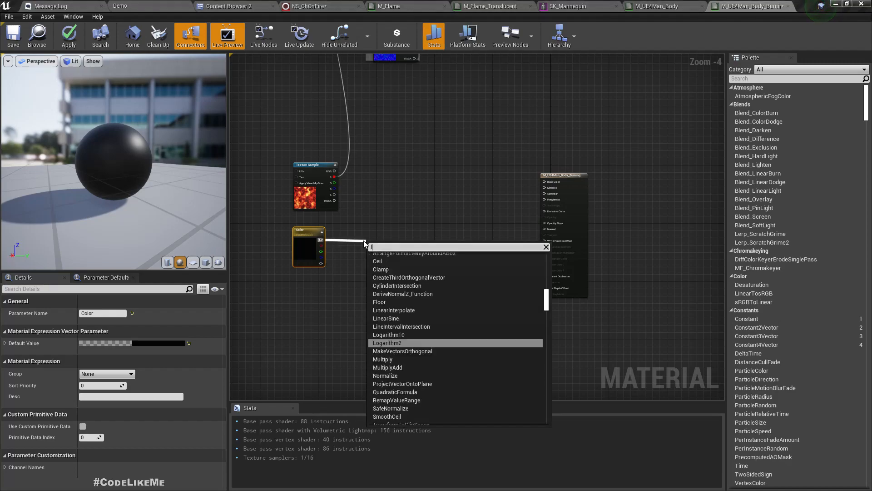
Step: Add a Lerp from Color, with the lava texture's RGB as B and R as Alpha
text(lerp)
key(Return)
drag(381, 239, 406, 233)
drag(334, 171, 397, 250)
scroll(397, 249, up, 4)
scroll(400, 283, down, 2)
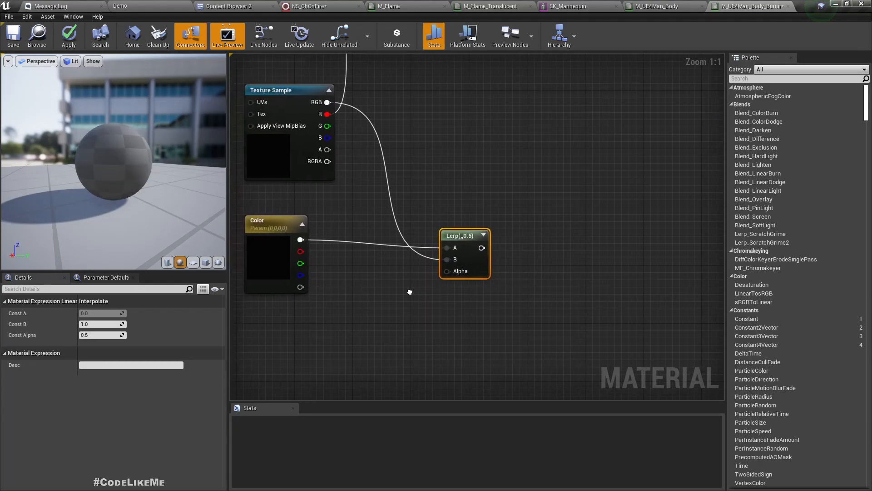
click(313, 257)
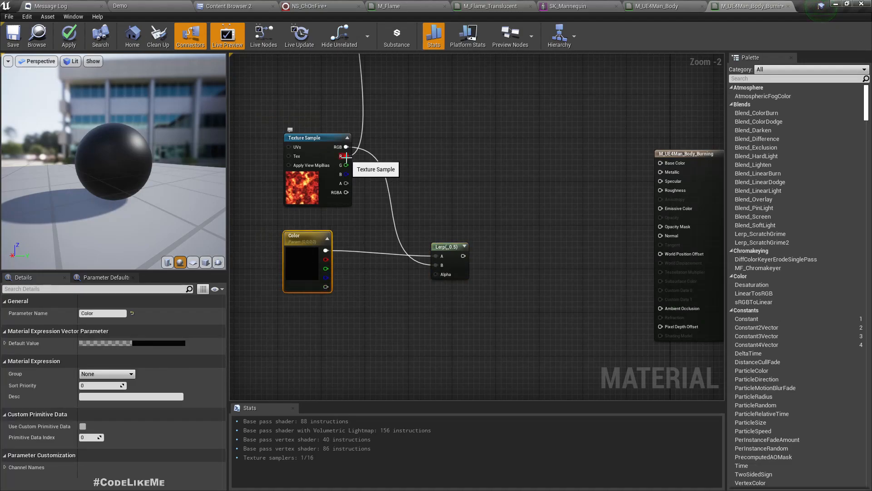
drag(346, 155, 446, 274)
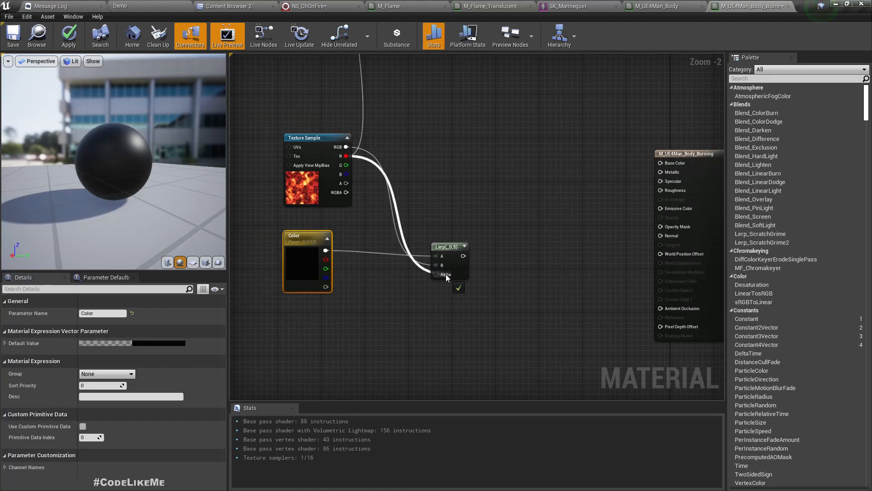
Step: Wire the Lerp result into Base Color and inspect the lava sphere preview
right_drag(486, 300, 433, 317)
drag(416, 277, 477, 269)
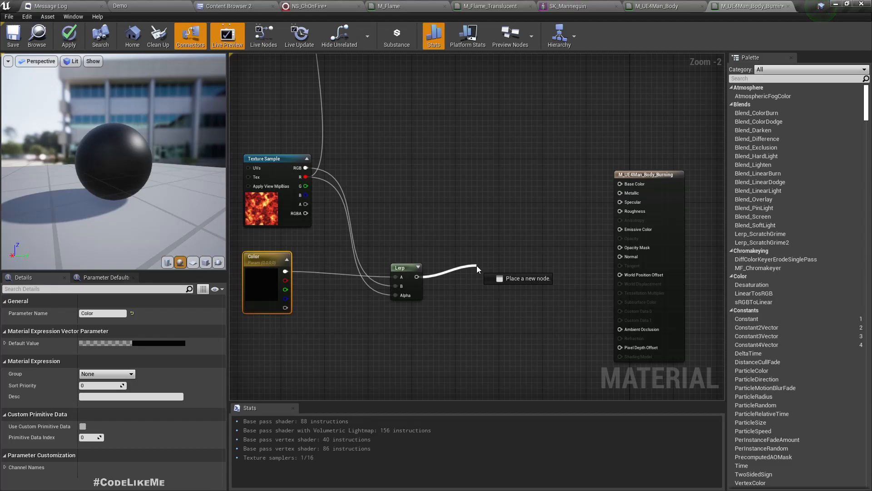
drag(476, 268, 620, 184)
drag(416, 280, 626, 230)
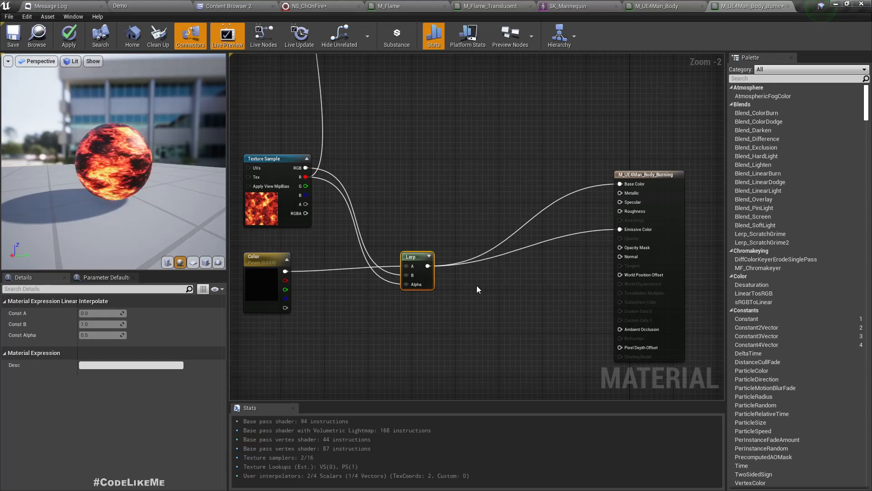
mouse_move(114, 164)
mouse_down()
mouse_move(159, 159)
mouse_move(168, 182)
mouse_move(154, 161)
mouse_move(107, 158)
mouse_up()
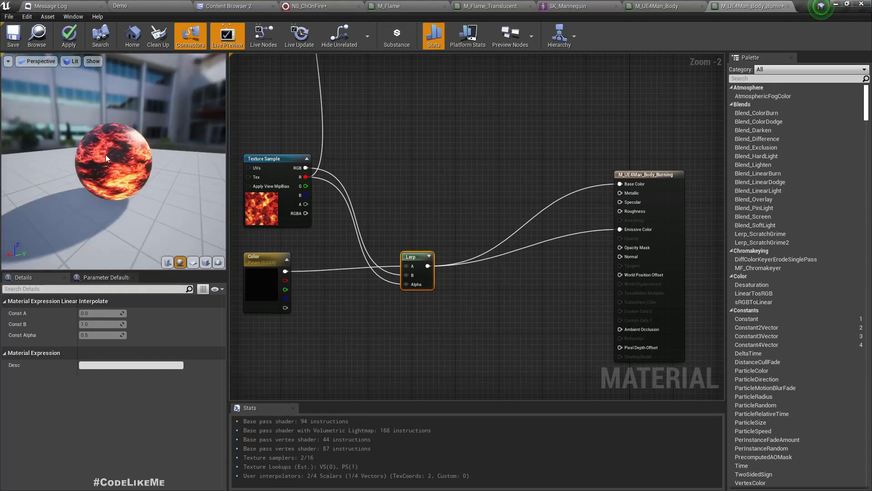
Step: Promote the Metallic and Specular inputs to parameters and stack the two nodes together
right_click(630, 195)
click(645, 205)
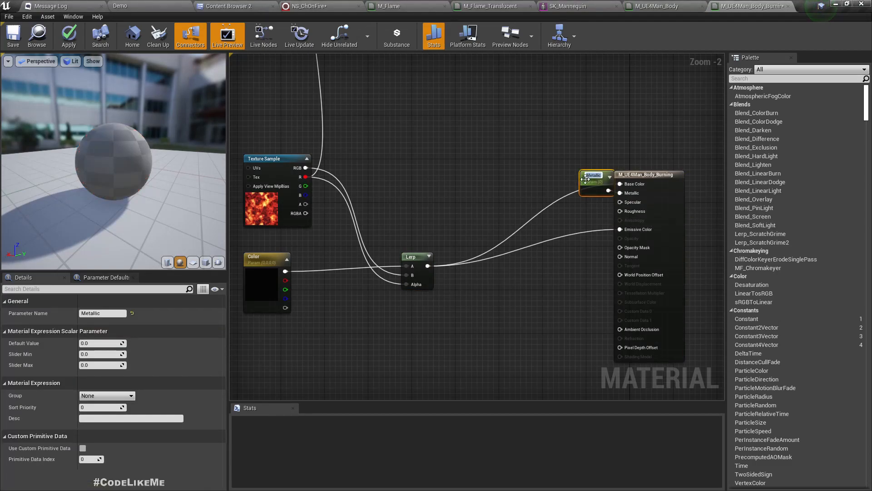
drag(586, 179, 538, 175)
right_click(633, 203)
click(654, 216)
drag(592, 178, 544, 211)
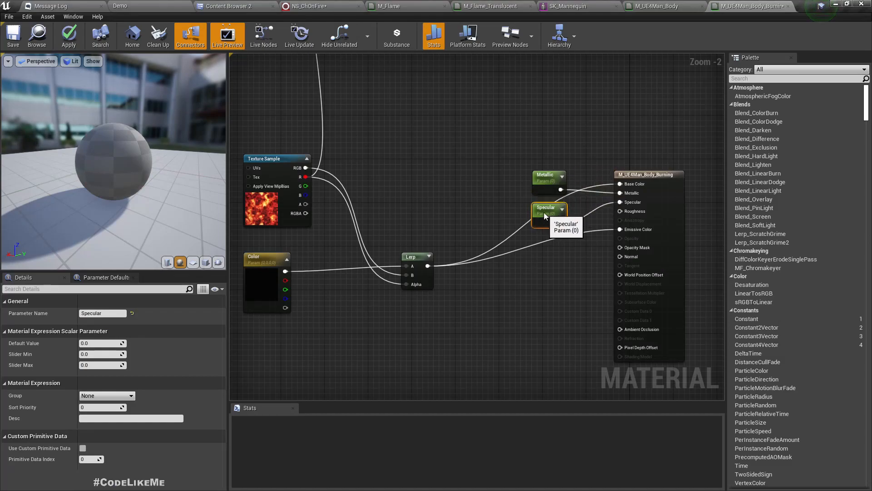
Step: Orbit the preview sphere and pull a wire from the texture's red channel
mouse_move(98, 144)
mouse_down()
mouse_move(209, 145)
mouse_move(100, 144)
mouse_up()
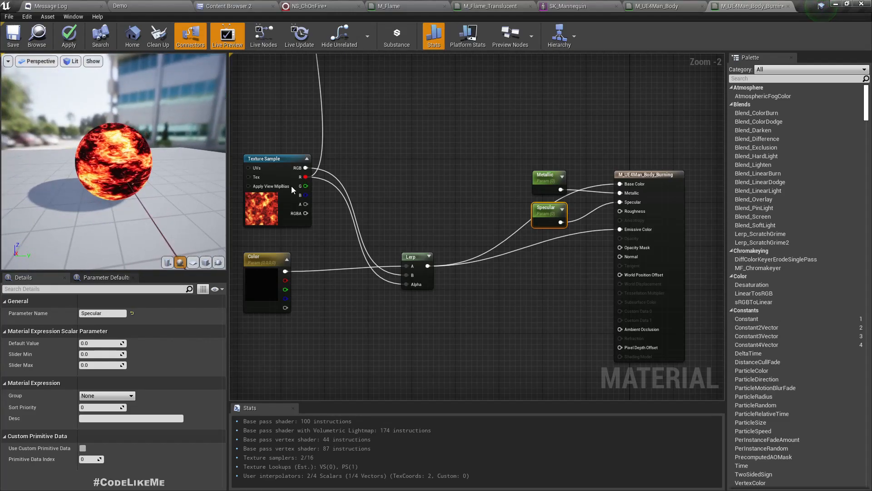
drag(95, 179, 41, 179)
drag(306, 177, 333, 223)
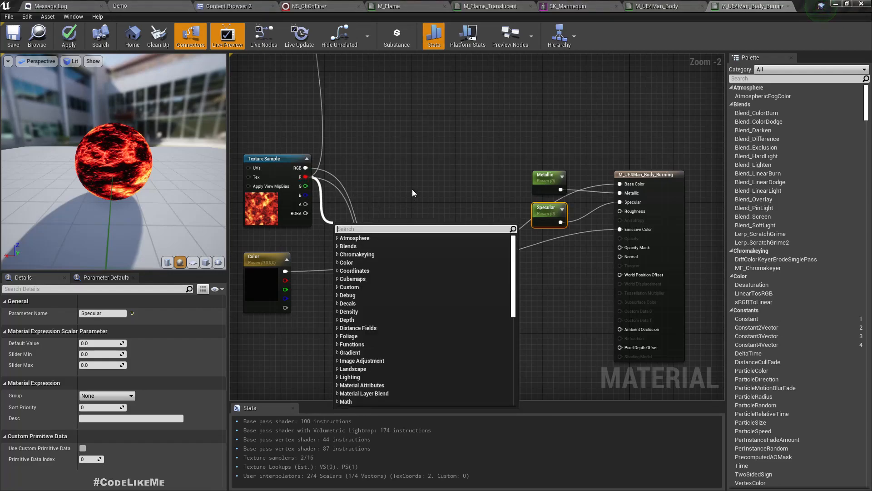
Step: Shift the Lerp node right and add a Subtract node off the texture's red channel
scroll(408, 178, down, 3)
click(407, 177)
drag(416, 222, 452, 223)
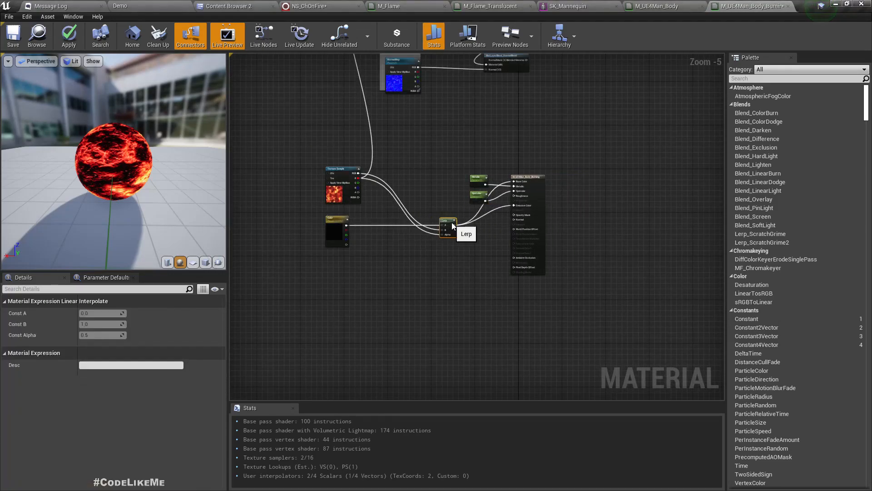
scroll(312, 169, up, 3)
drag(395, 180, 438, 242)
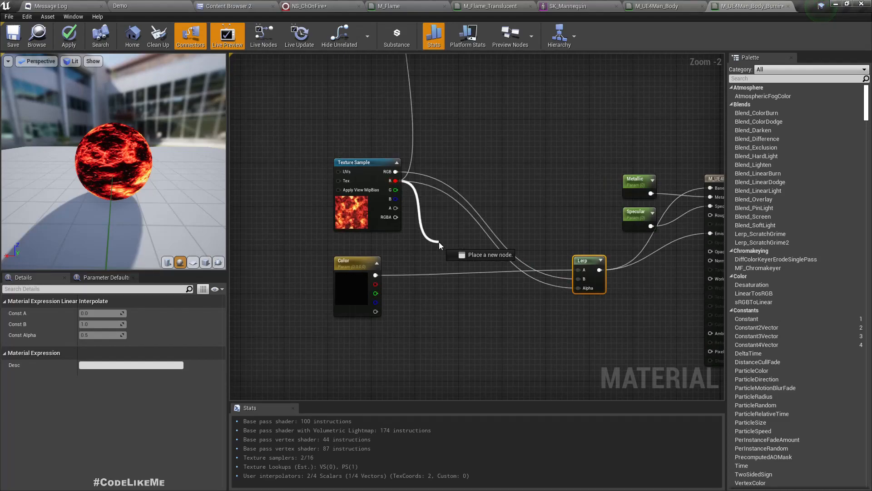
text(-)
key(Return)
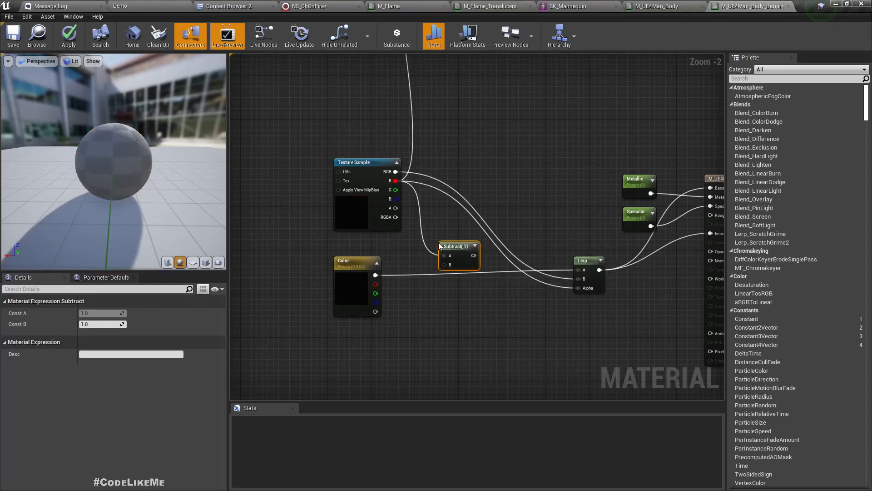
drag(468, 248, 579, 288)
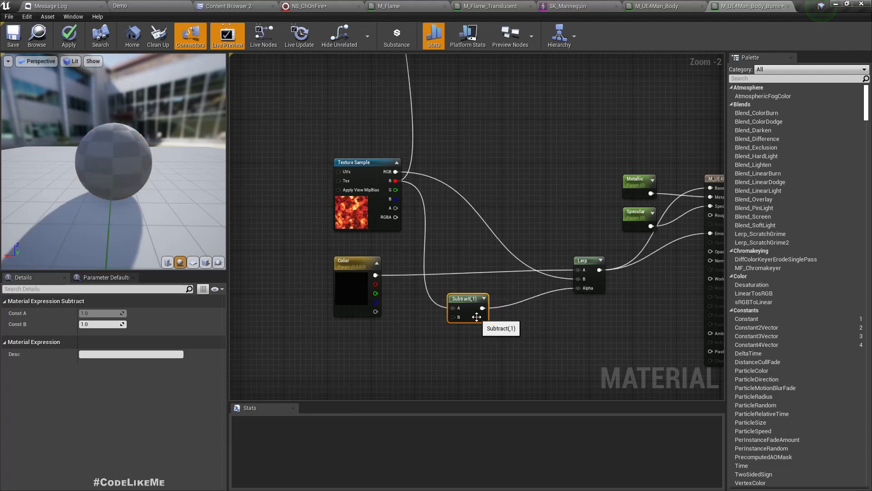
Step: Set the Subtract node's B constant to 0.95, checking the darker preview, then pull from Lerp output
click(105, 324)
text(.9)
key(Return)
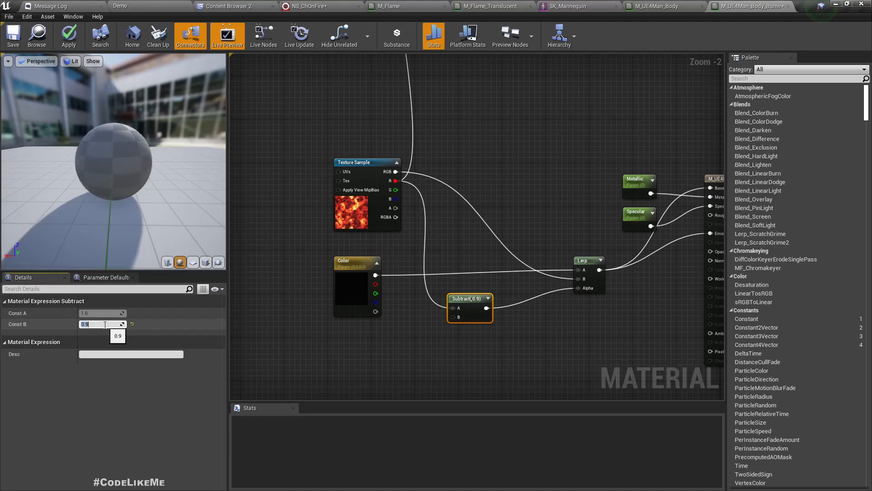
drag(103, 173, 22, 169)
right_drag(677, 293, 593, 297)
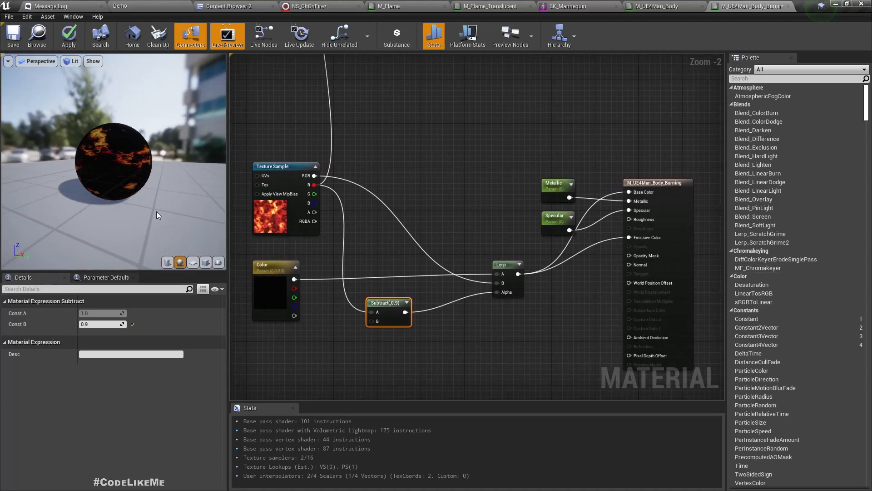
drag(100, 159, 150, 159)
drag(387, 302, 393, 297)
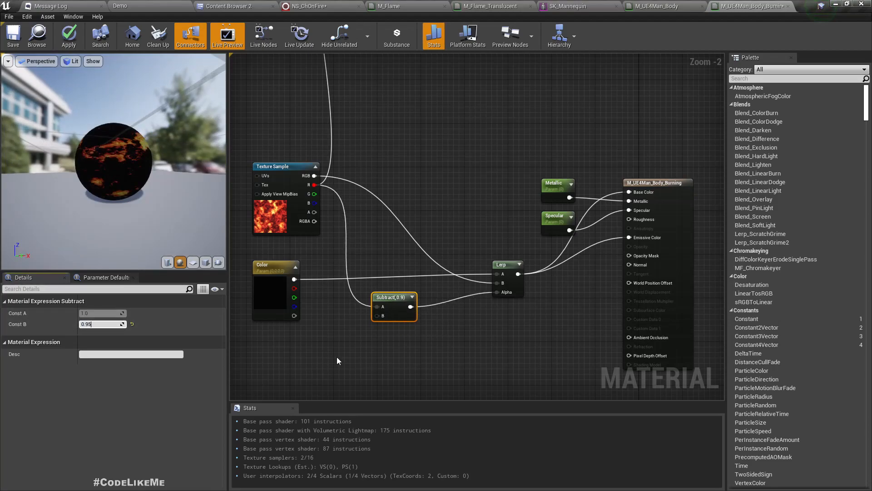
key(Return)
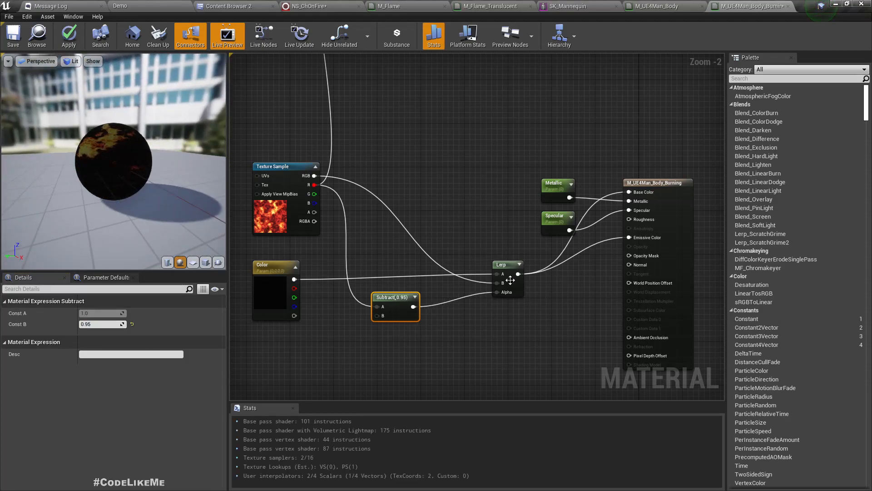
drag(518, 274, 548, 301)
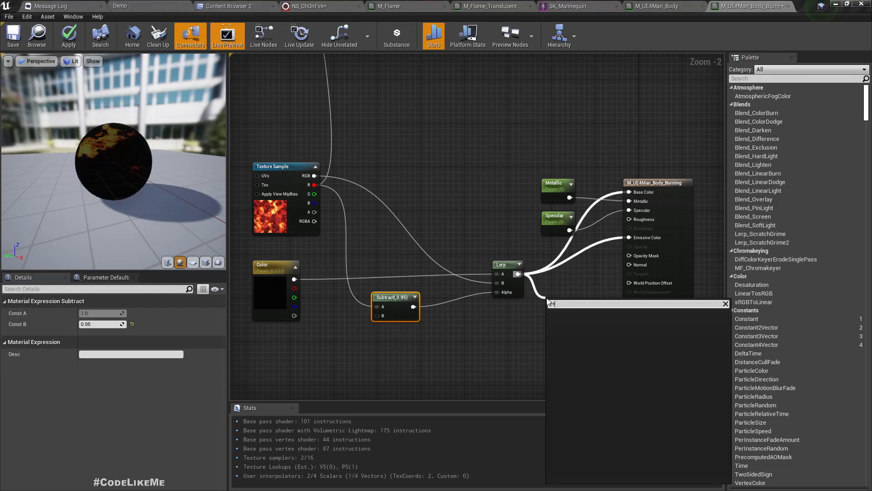
Step: Add a Multiply node with B set to 10 and feed it into Emissive Color
text(*)
key(Return)
drag(579, 312, 629, 237)
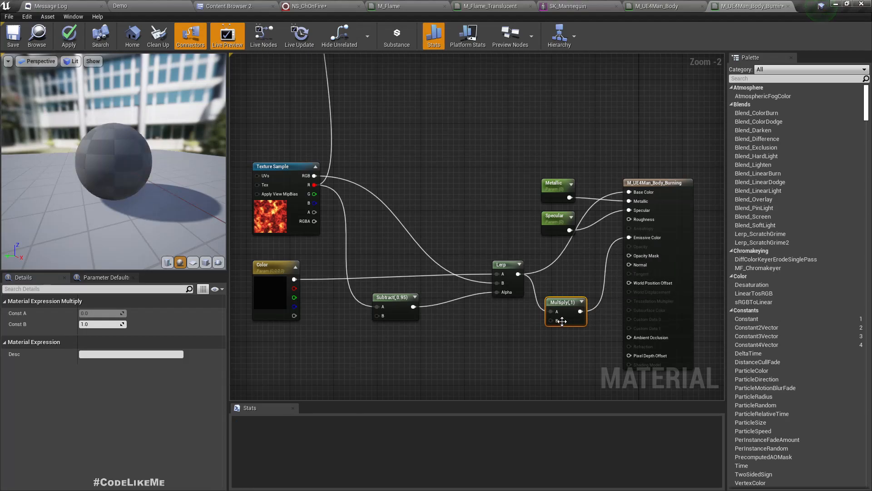
click(89, 324)
text(10)
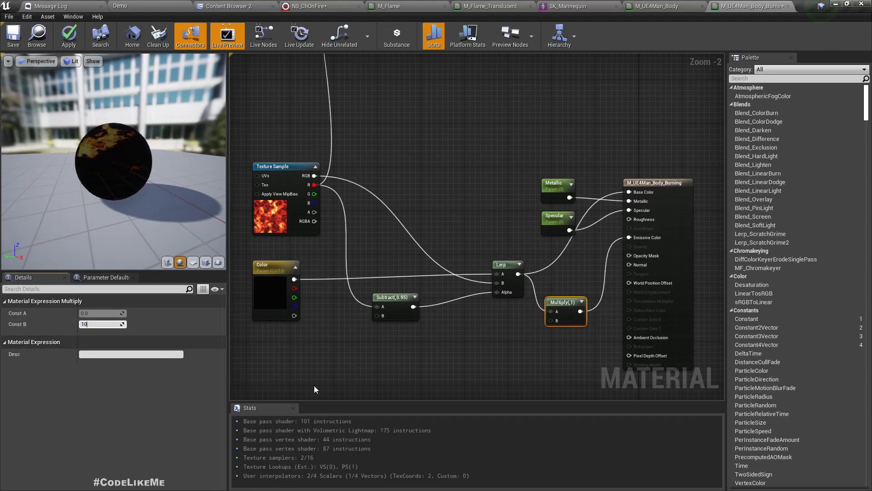
key(Return)
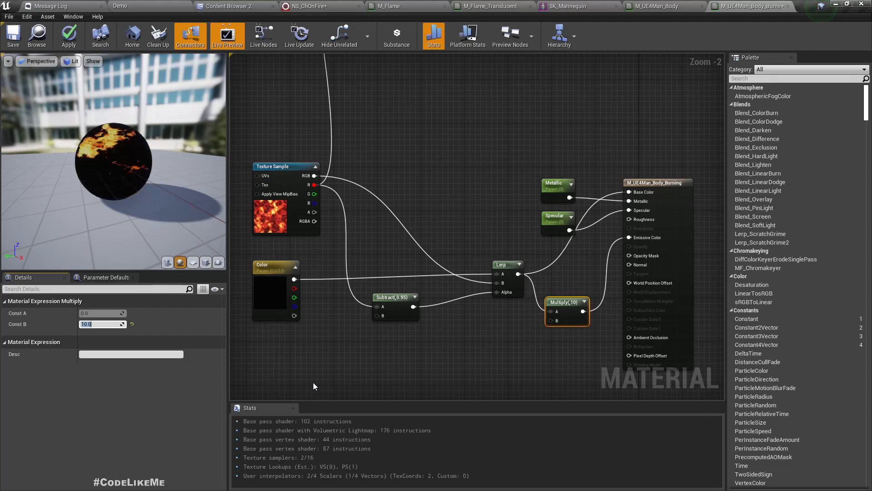
mouse_move(84, 189)
mouse_down()
mouse_move(139, 189)
mouse_move(95, 159)
mouse_move(111, 163)
mouse_up()
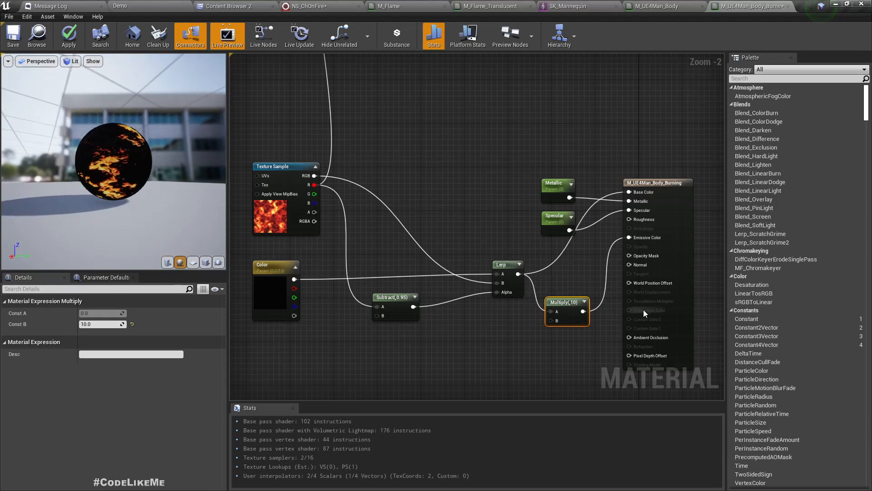
Step: Also wire the Multiply result into Base Color and clear empty space in the graph
drag(585, 312, 629, 191)
mouse_move(120, 159)
mouse_down()
mouse_move(36, 178)
mouse_move(93, 161)
mouse_move(27, 155)
mouse_move(186, 114)
mouse_up()
right_drag(289, 113, 432, 146)
scroll(432, 146, down, 2)
right_drag(401, 178, 435, 217)
scroll(435, 217, up, 2)
right_drag(385, 246, 445, 247)
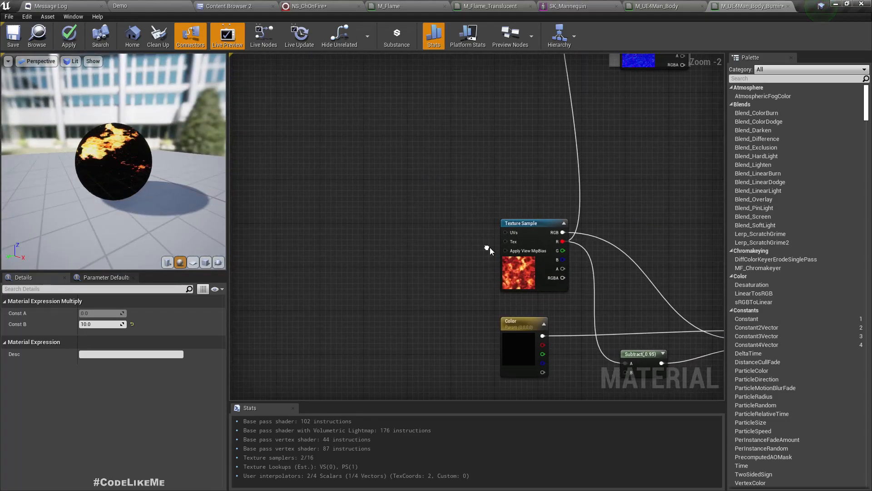
Step: Add a TexCoord[0] node via the 'texco' search and place it near the Texture Sample
right_click(355, 221)
text(texco)
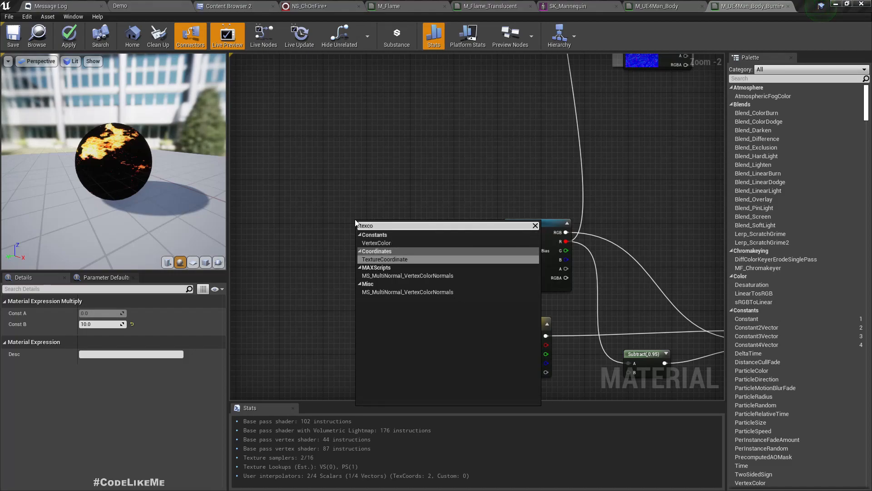
key(Return)
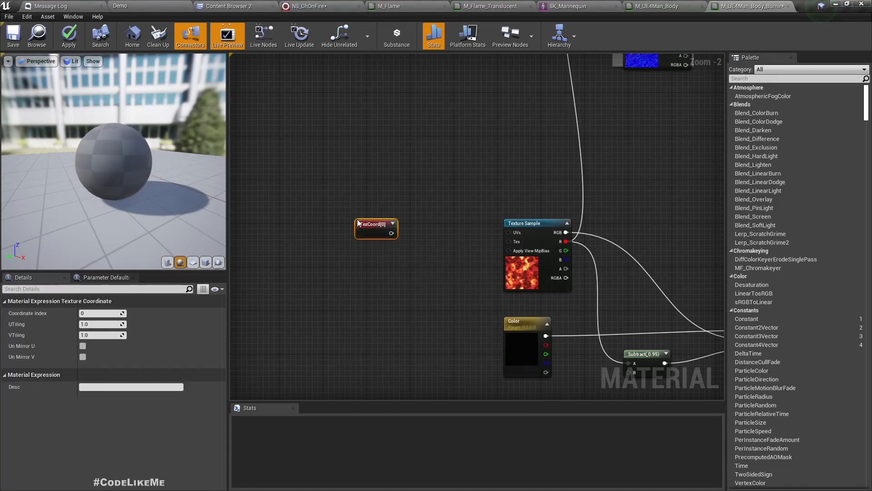
drag(377, 239, 388, 254)
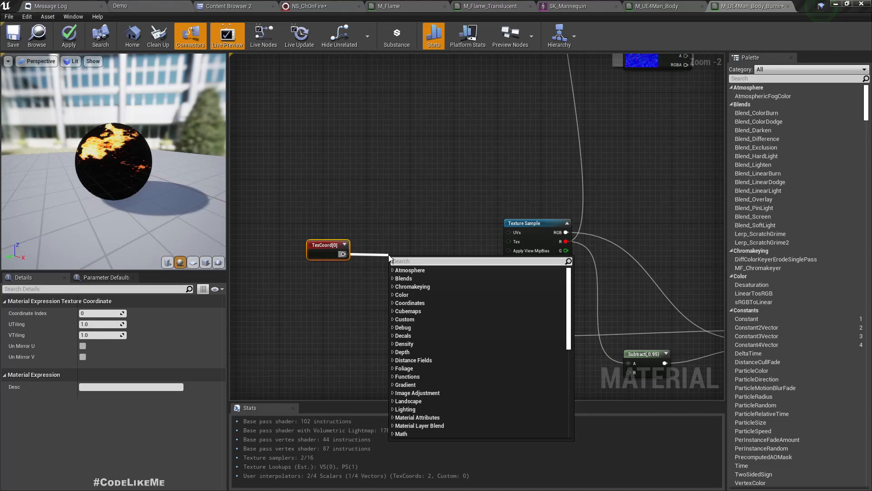
Step: Add a Panner from TexCoord and wire it into the Texture Sample UVs
text(panner)
key(Return)
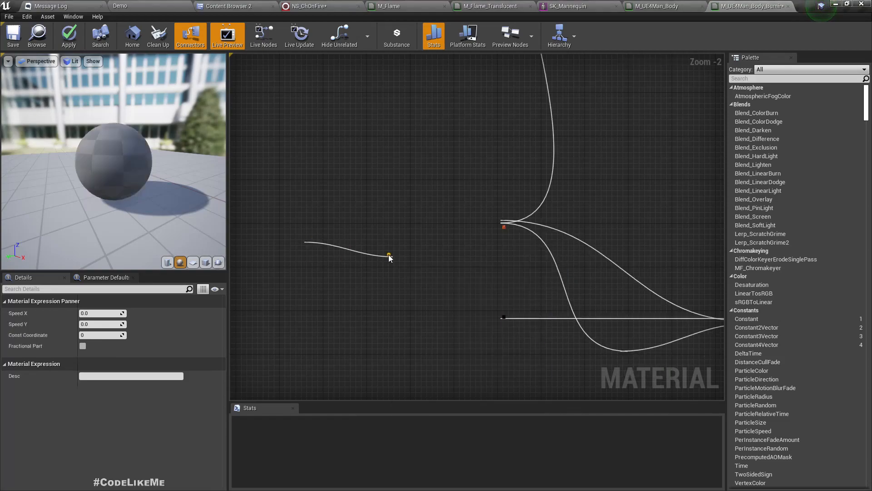
drag(429, 269, 508, 233)
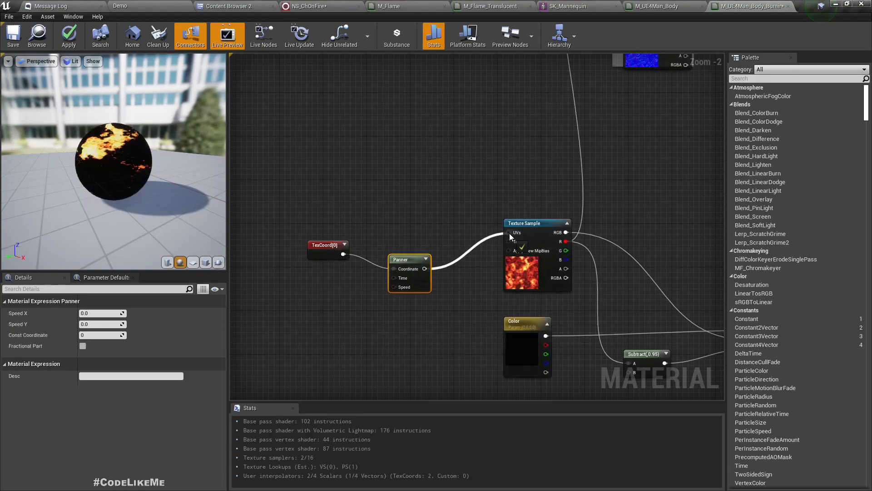
drag(407, 266, 418, 246)
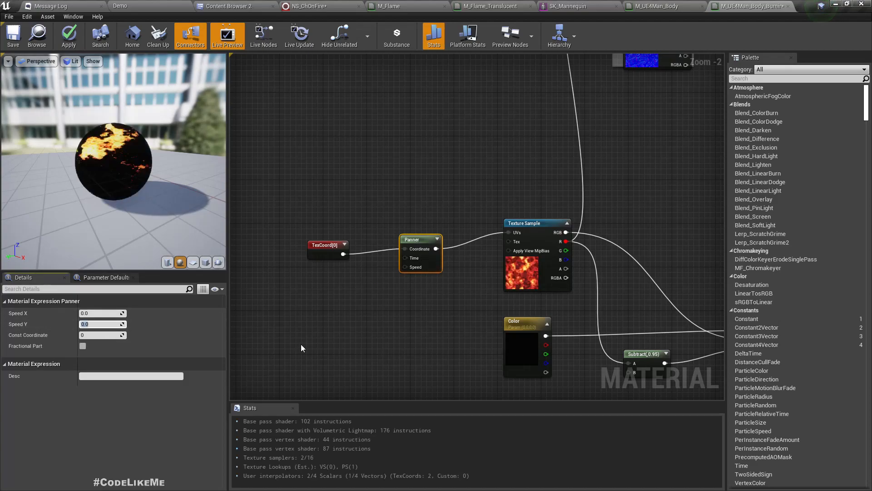
Step: Set the Panner's Speed Y to 0.5, then lower it to 0.2
key(Return)
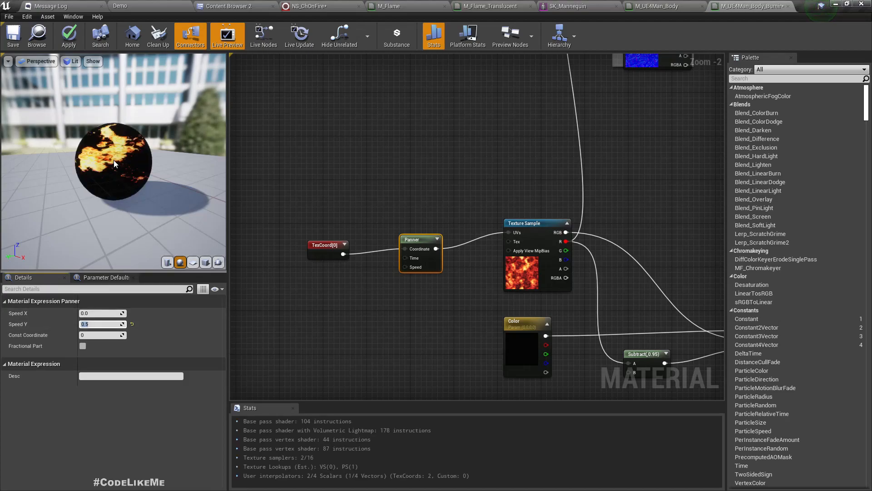
mouse_move(115, 164)
mouse_down()
mouse_move(177, 164)
mouse_move(114, 164)
mouse_up()
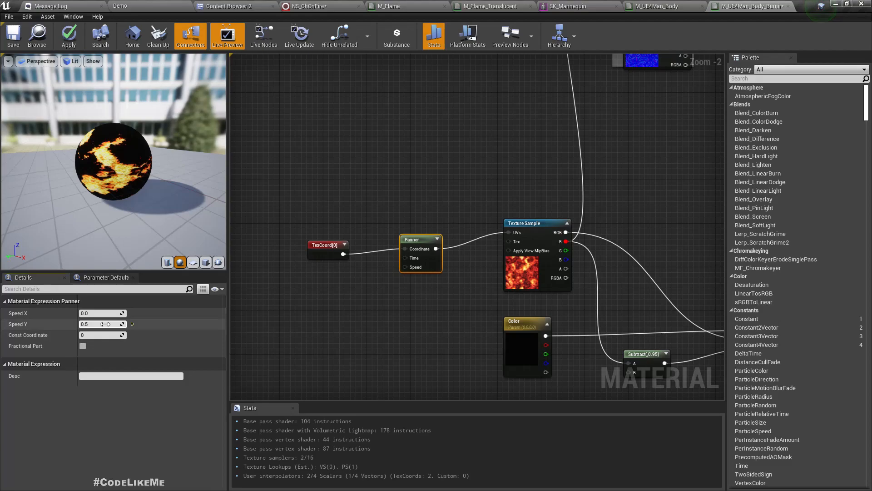
key(Return)
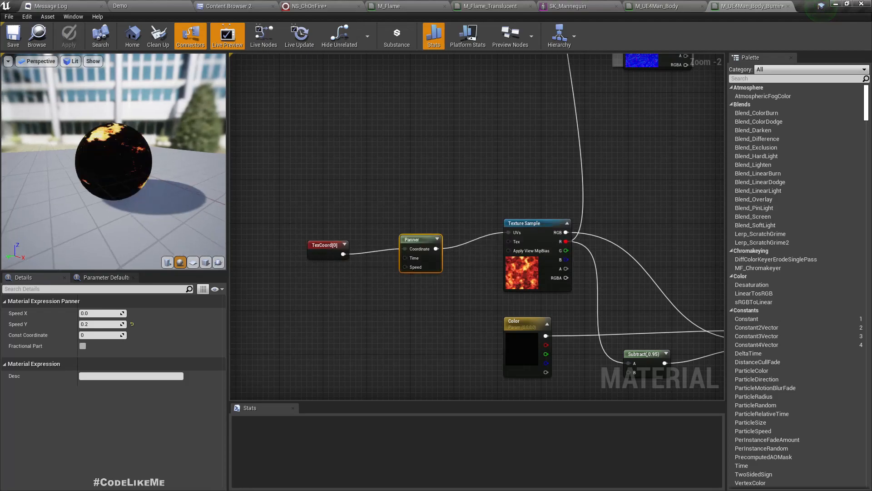
mouse_move(168, 182)
mouse_down()
mouse_move(59, 182)
mouse_move(136, 193)
mouse_up()
Step: In the Demo level, assign M_UE4Man_Body_Burning to the mannequin's Element 0
click(121, 6)
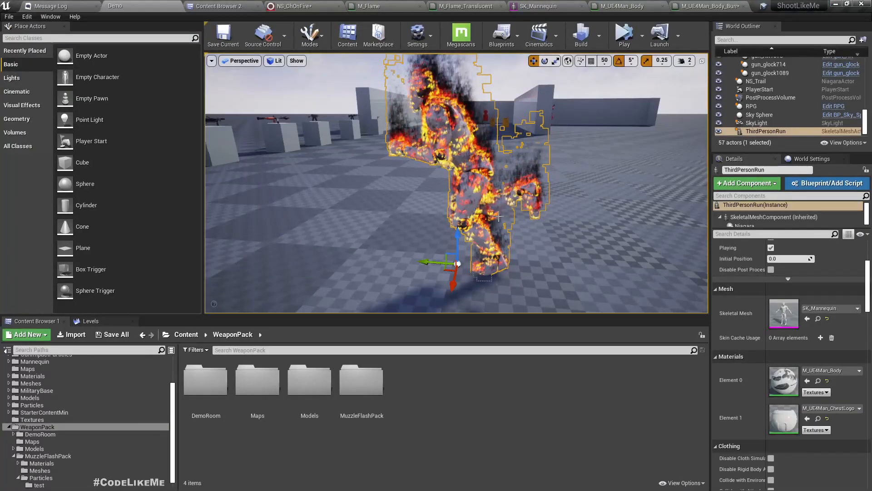
click(831, 370)
scroll(823, 311, down, 1)
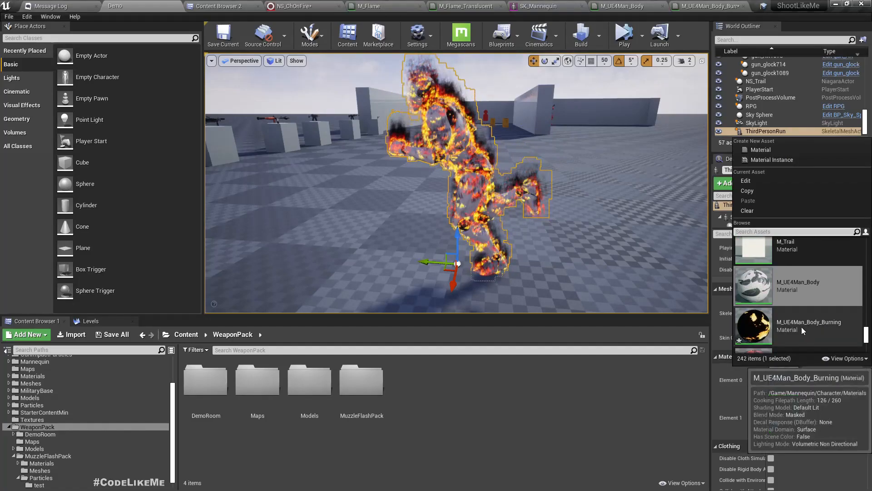
click(802, 327)
mouse_move(568, 204)
right_down()
mouse_move(598, 188)
mouse_move(668, 193)
mouse_move(690, 218)
mouse_move(700, 186)
mouse_move(527, 191)
right_up()
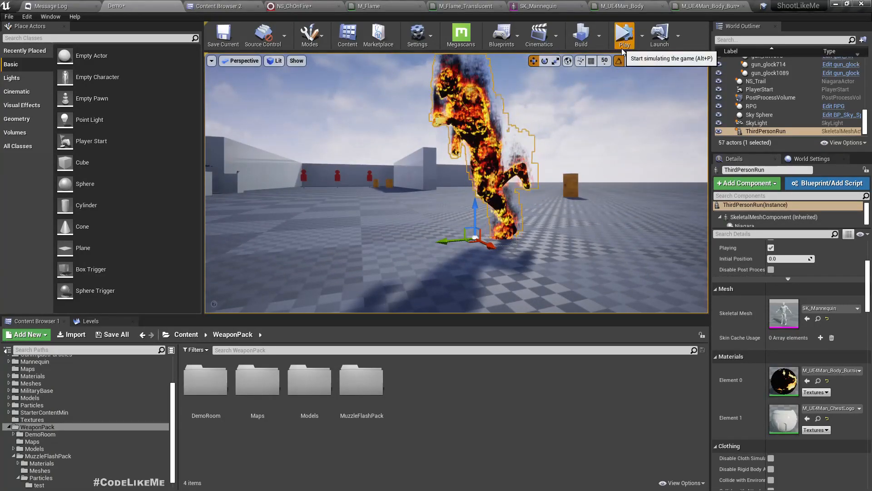
Step: Simulate the level and watch the burning runner in the full-screen viewport
click(624, 35)
key(F11)
mouse_move(436, 246)
right_down()
mouse_move(433, 291)
mouse_move(434, 281)
mouse_move(373, 245)
right_up()
key(w)
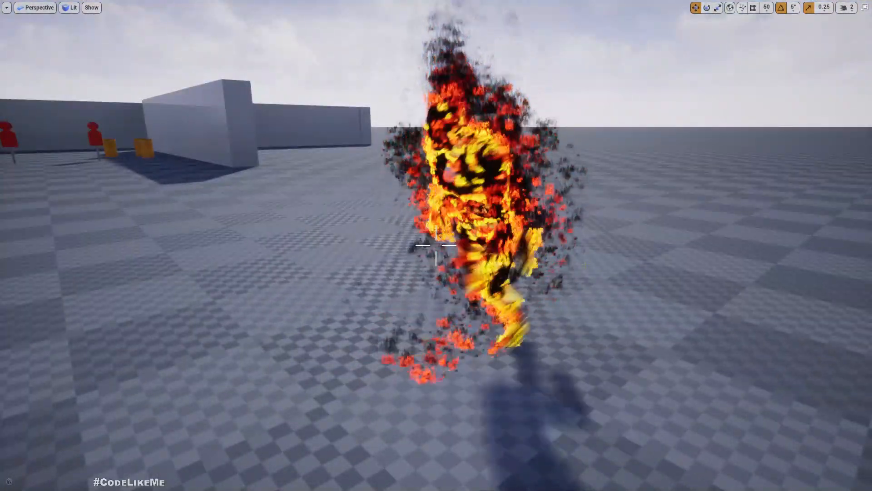
key(F11)
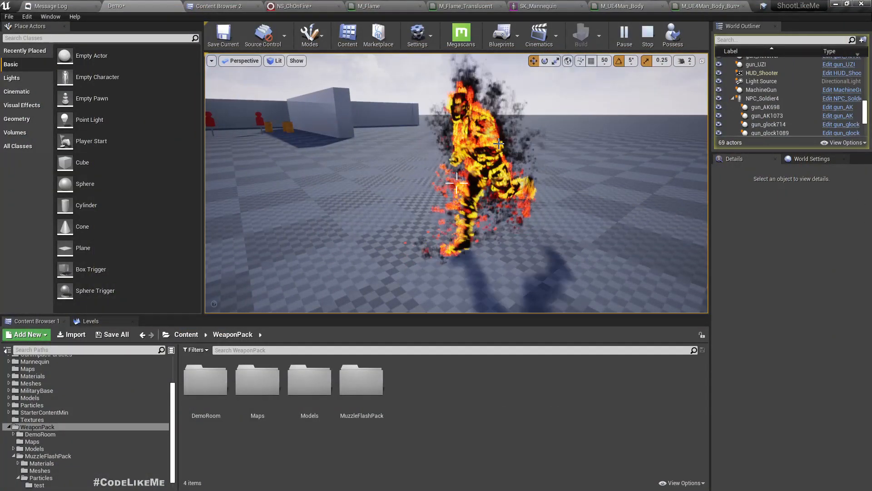
Step: Set the ThirdPersonRun Niagara component's System Asset from NS_ChOnFire to None
click(471, 137)
scroll(827, 346, down, 3)
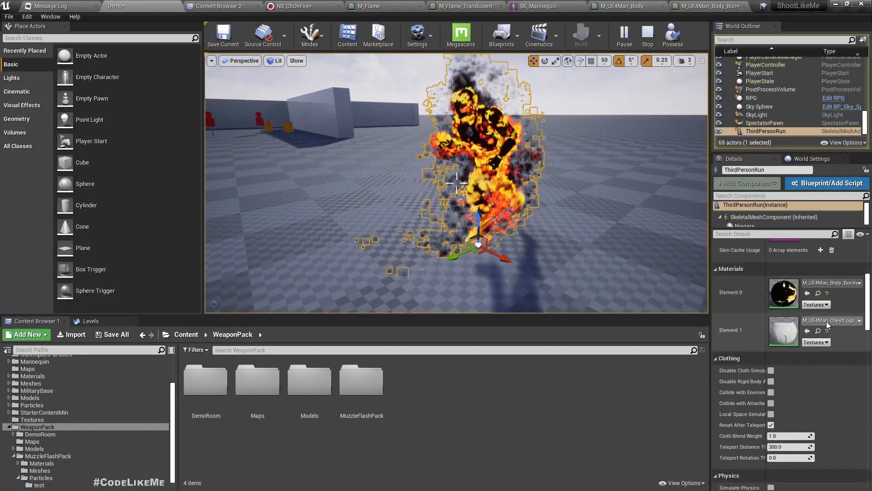
scroll(763, 216, down, 1)
click(745, 221)
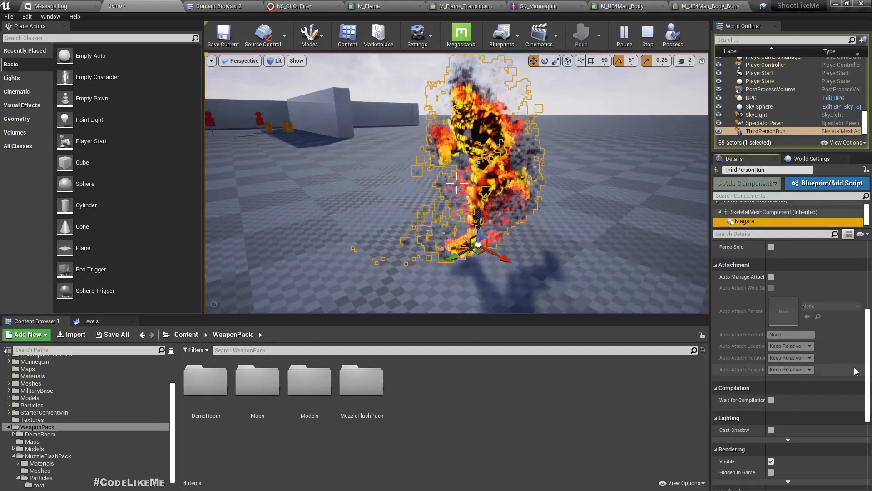
scroll(834, 313, up, 1)
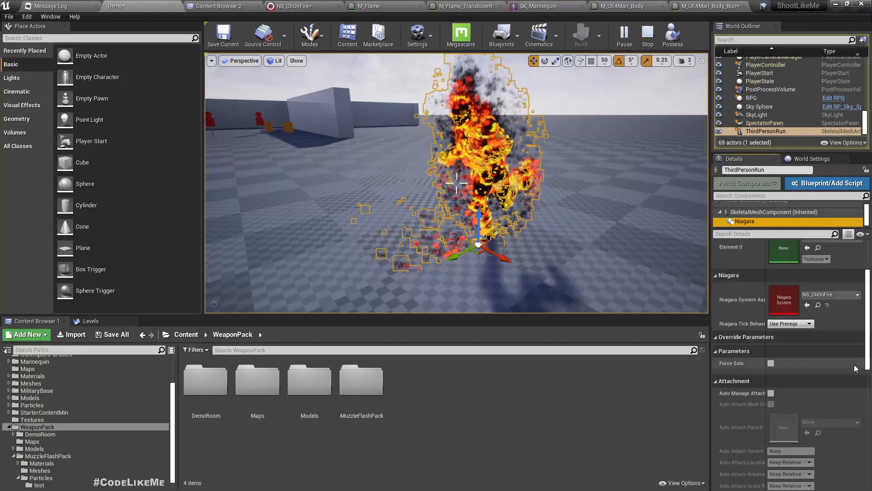
click(827, 305)
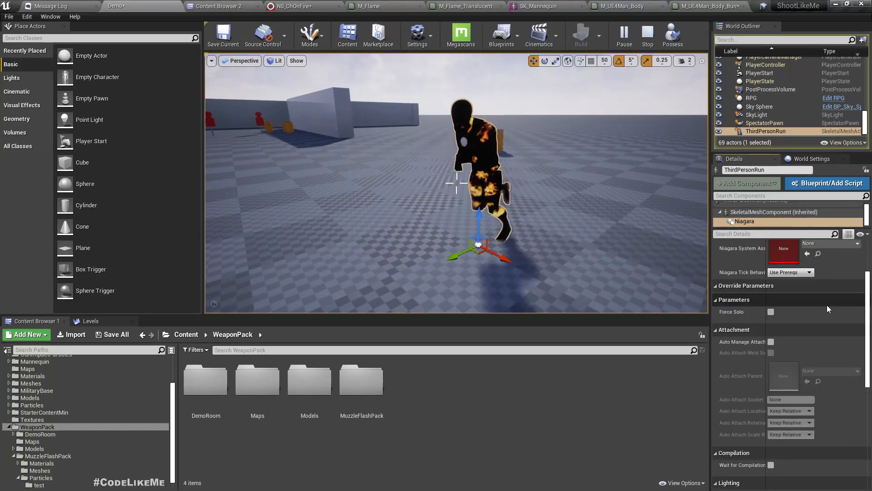
Step: Fly around the flameless burning runner, then stop the simulation
right_drag(590, 204, 436, 206)
key(w)
key(d)
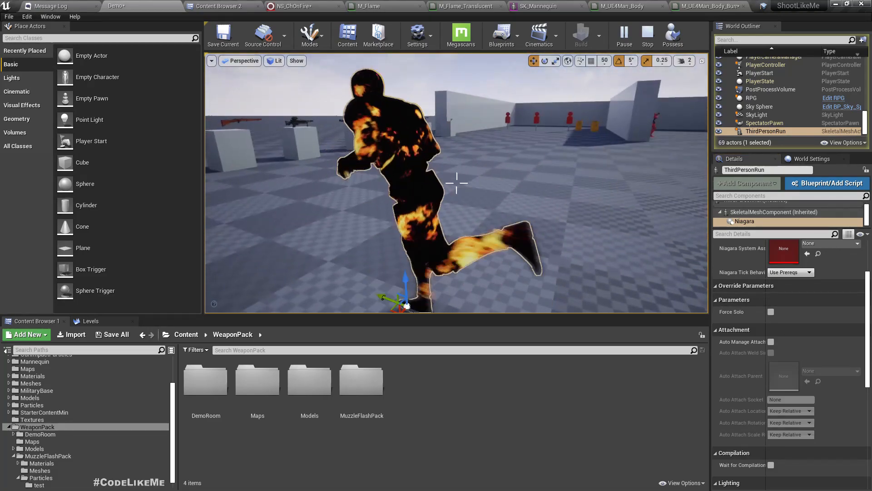
mouse_move(686, 286)
right_down()
mouse_move(672, 285)
mouse_move(713, 283)
mouse_move(693, 291)
right_up()
key(s)
key(a)
key(a)
key(d)
key(w)
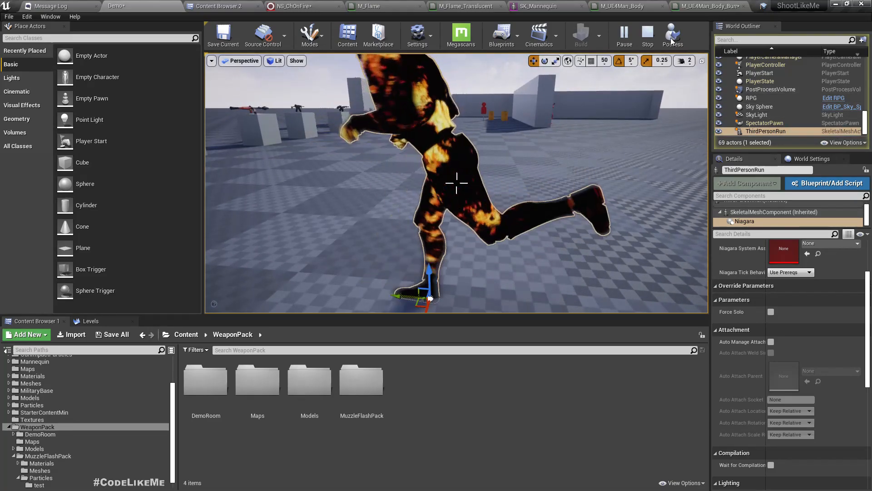
click(647, 34)
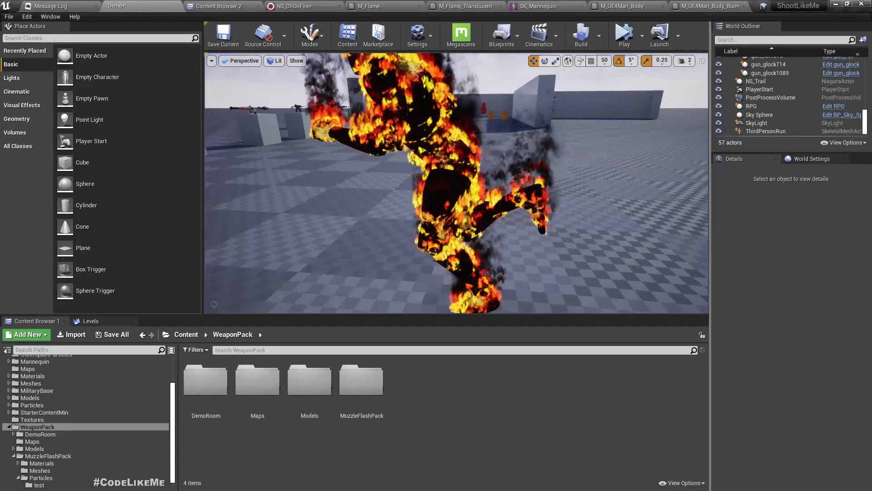
Step: Select ThirdPersonRun, keeping M_UE4Man_Body_Burning on Element 0 after undoing a revert
click(481, 195)
click(448, 193)
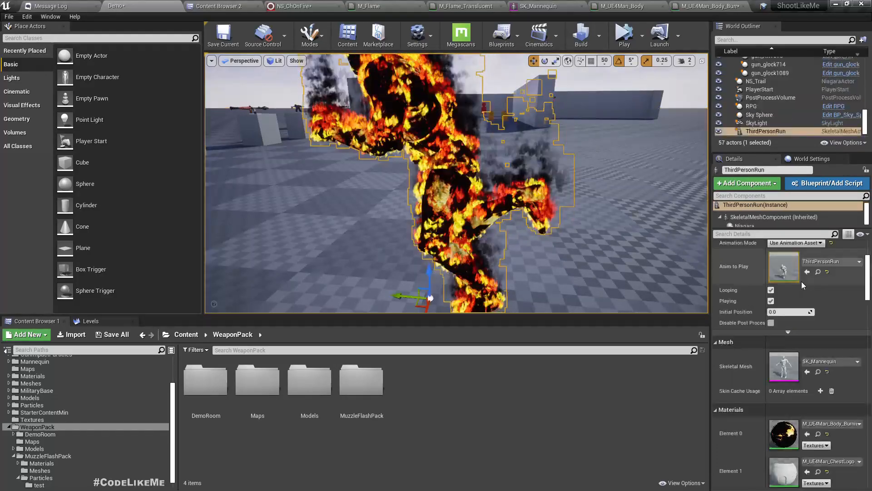
click(827, 434)
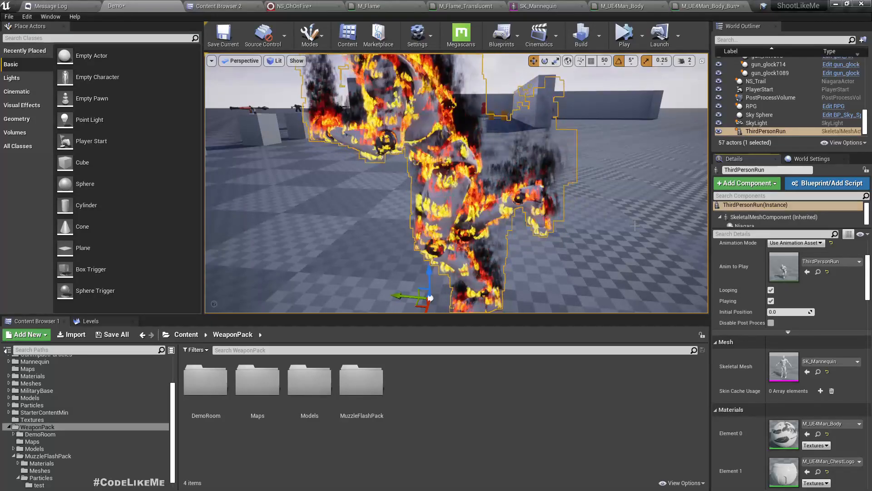
key(ctrl+z)
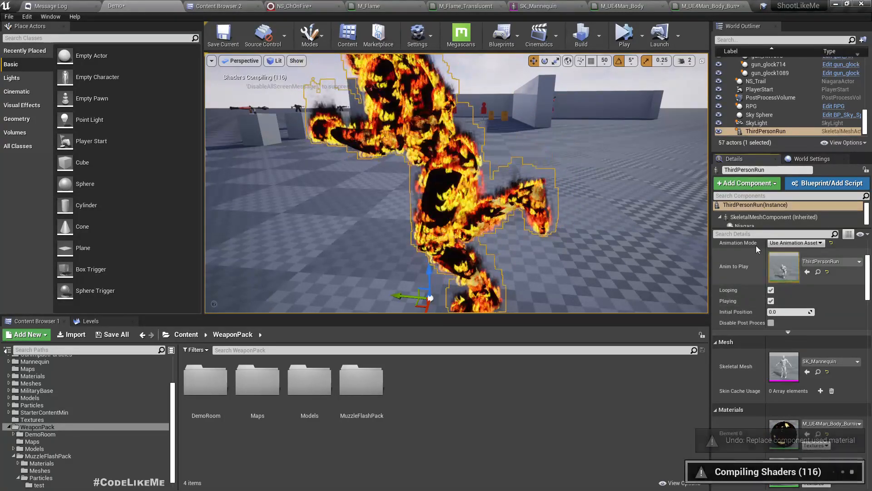
Step: Clear the character's NS_ChOnFire system and switch to the M_UE4Man_Body_Burning graph
click(745, 224)
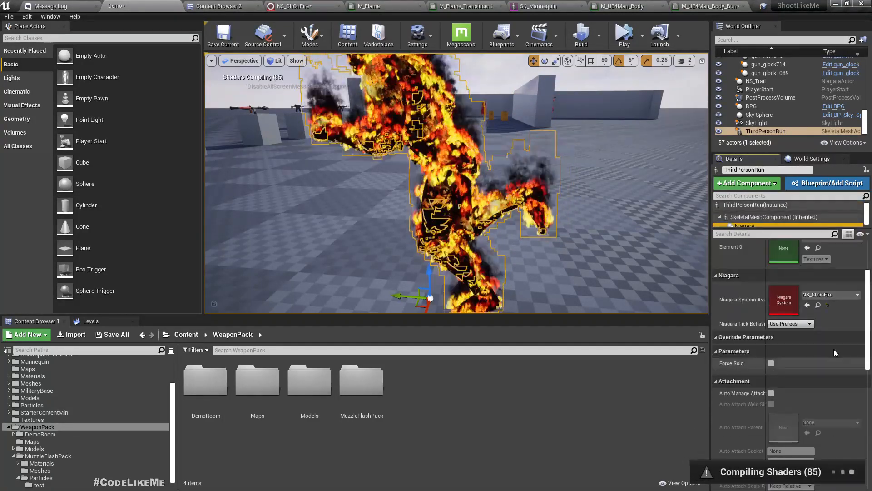
click(828, 305)
right_drag(573, 213, 593, 215)
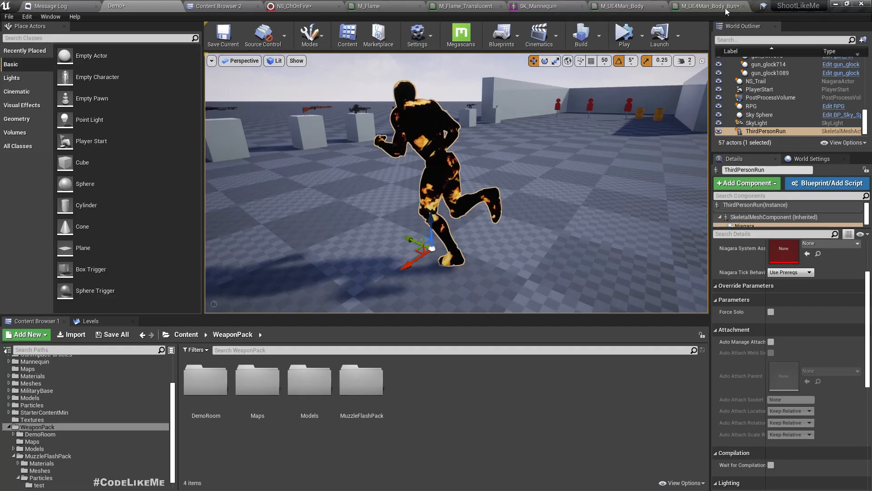
click(709, 5)
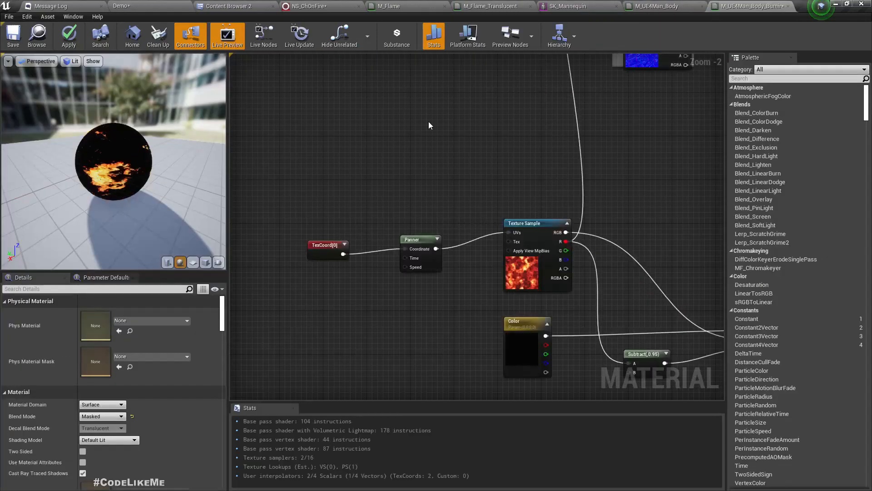
Step: Set the Panner's Speed Y to 0.05, apply, and check the runner in Demo
click(432, 260)
click(100, 324)
text(.05)
key(Return)
click(69, 33)
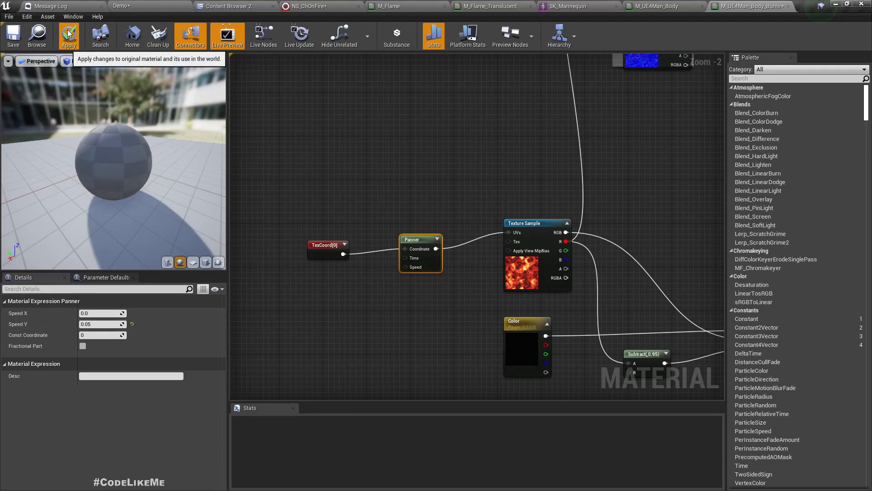
click(148, 5)
mouse_move(456, 182)
right_down()
mouse_move(477, 175)
mouse_move(497, 189)
mouse_move(525, 184)
right_up()
key(a)
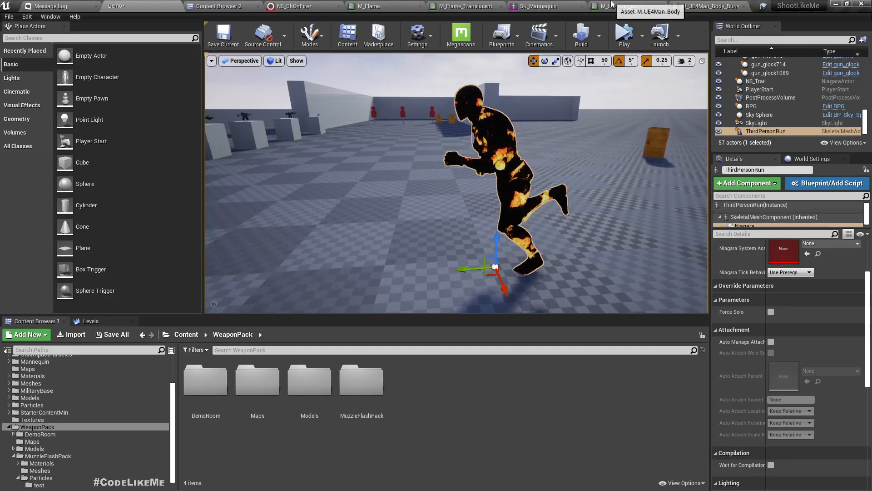
Step: Lower the Panner's Speed Y to 0.02 in the burning body material
click(627, 6)
click(712, 5)
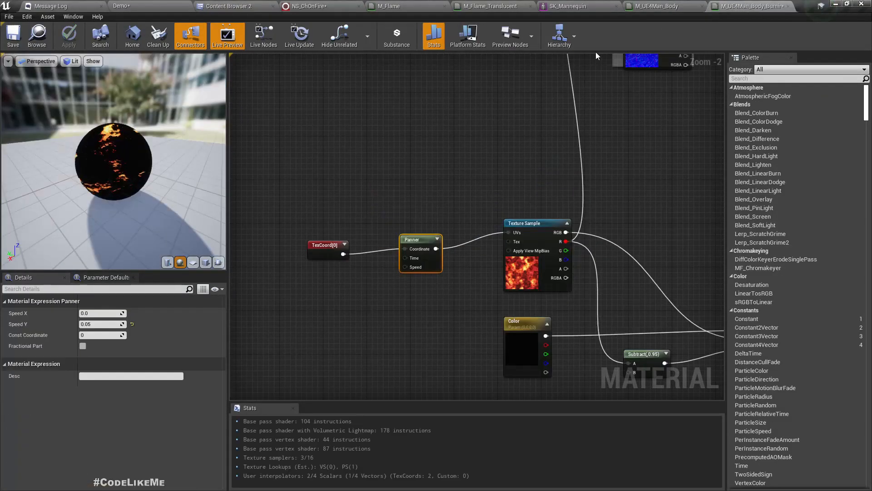
click(104, 325)
key(BackSpace)
text(2)
key(Return)
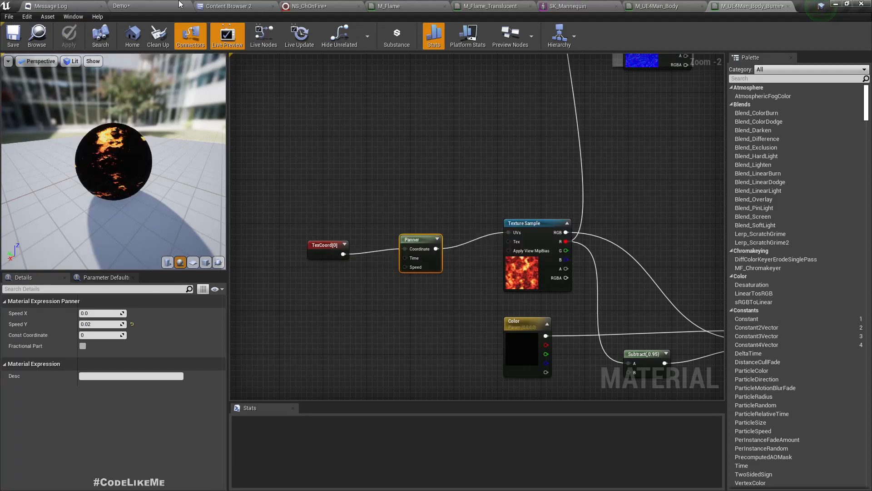
Step: Fly around the runner in the Demo level to check the slower lava scroll
click(180, 5)
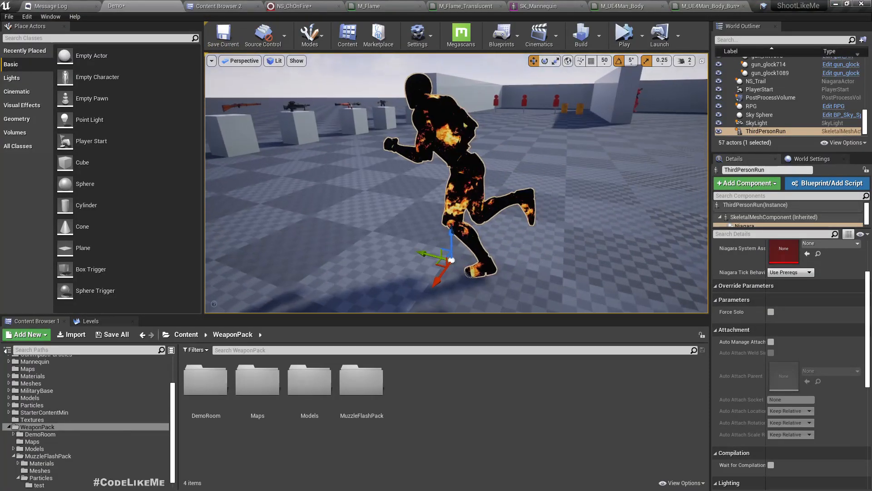
right_drag(457, 183, 564, 166)
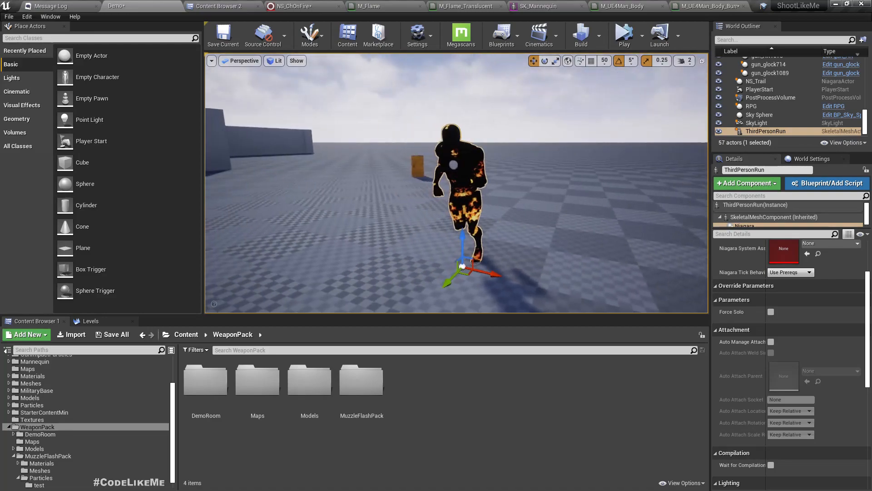
key(d)
right_drag(457, 183, 318, 168)
key(w)
right_drag(433, 207, 468, 218)
key(s)
key(a)
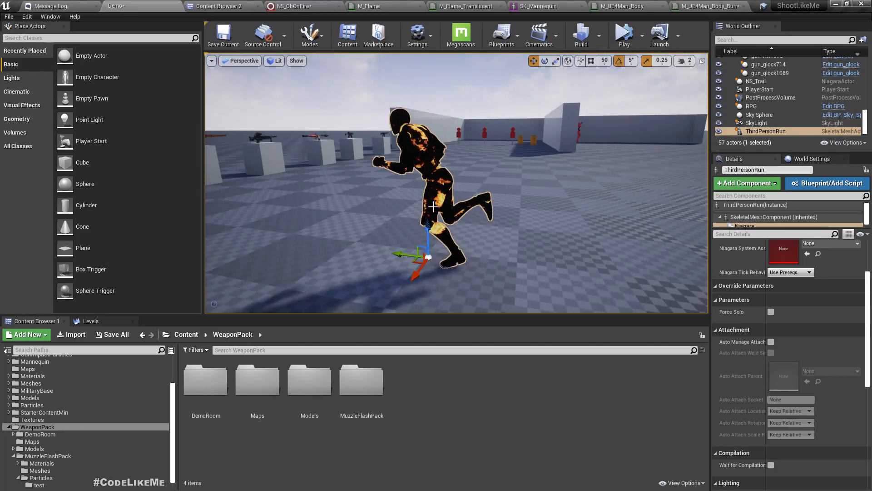
Step: Assign NS_ChOnFire as the Niagara System Asset and preview the flaming runner full-screen
click(805, 243)
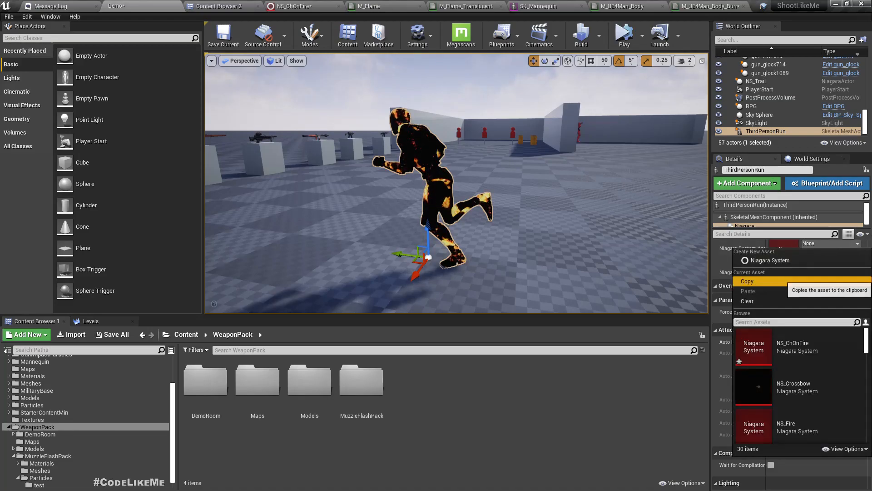
click(821, 347)
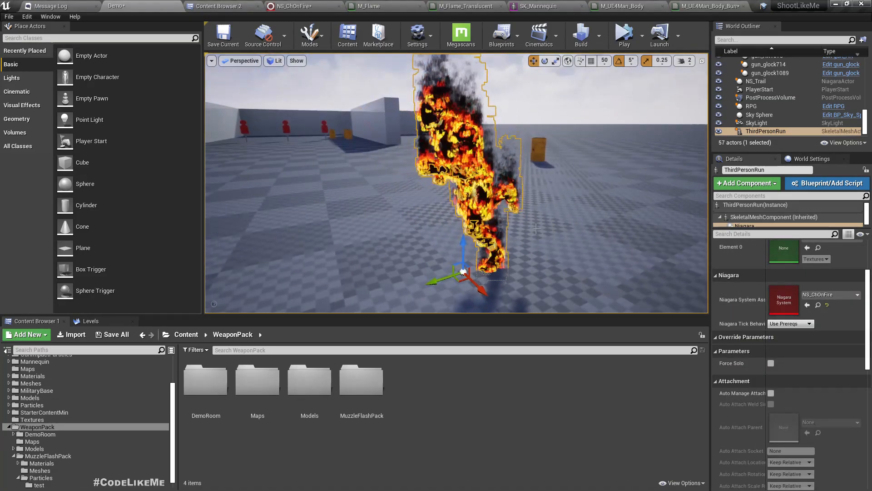
key(F11)
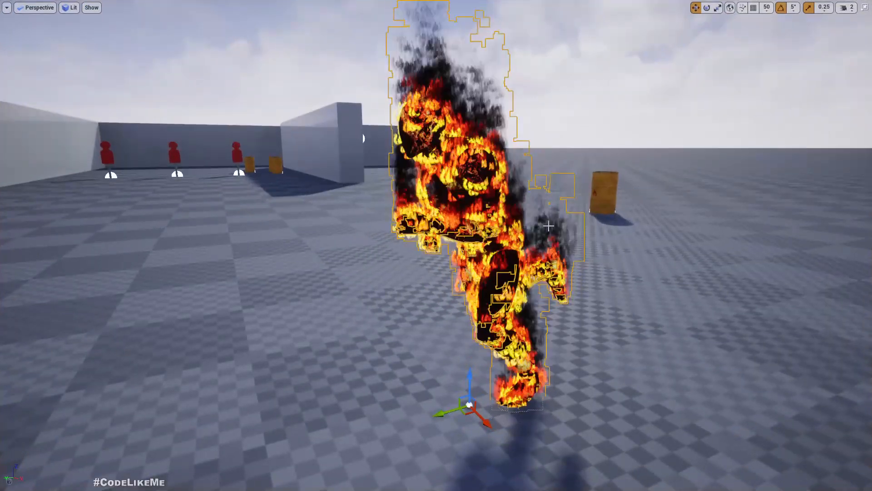
right_drag(436, 245, 545, 238)
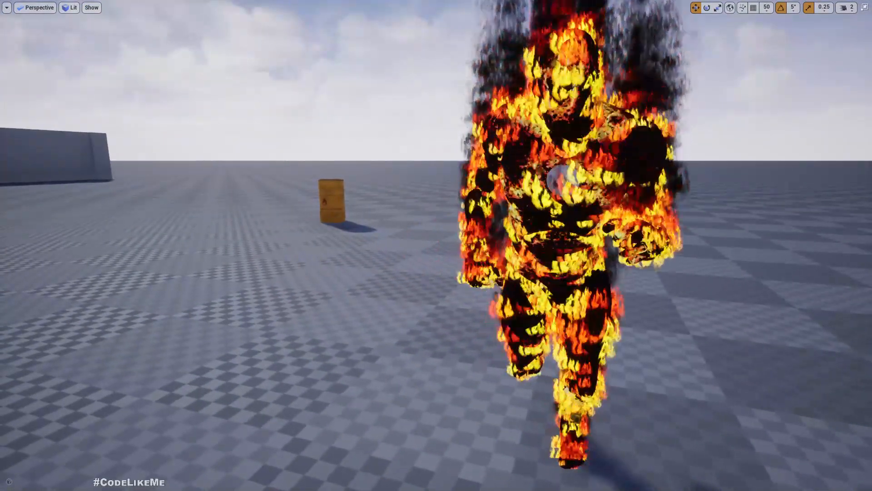
right_drag(436, 245, 540, 252)
right_drag(436, 245, 446, 232)
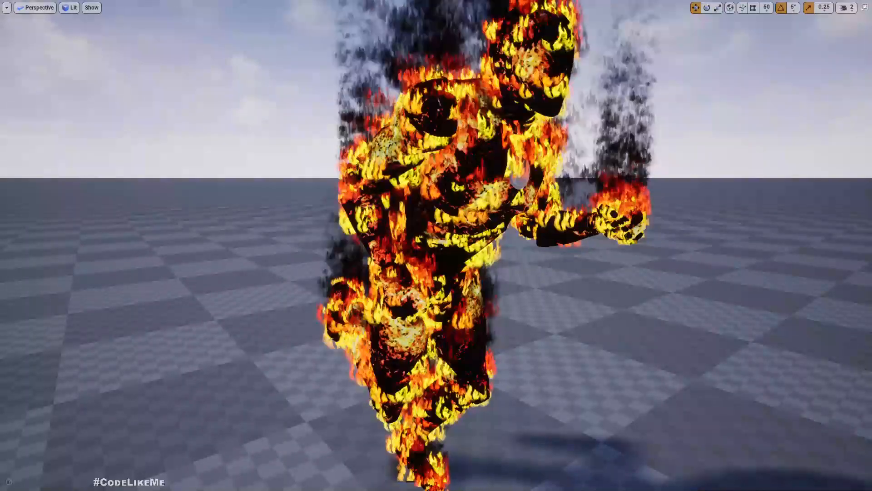
scroll(434, 322, down, 5)
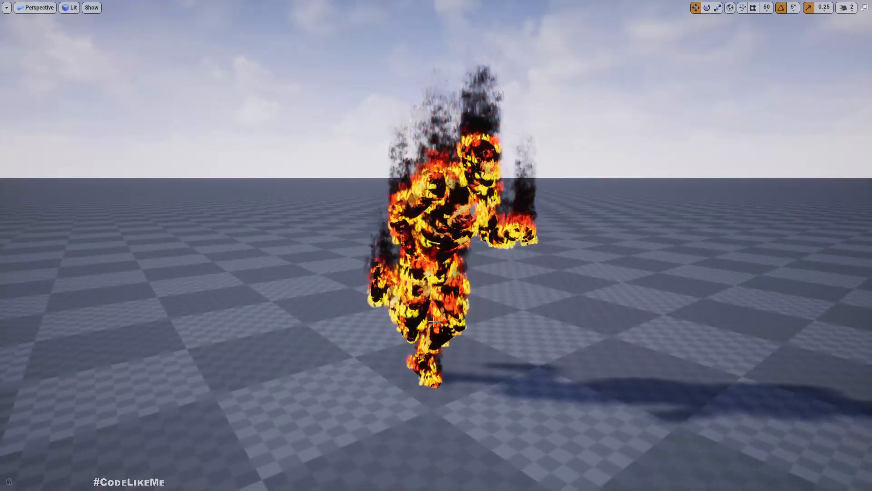
key(F11)
Step: Simulate and fly around the flaming mannequin full-screen, then eject with F8
click(623, 36)
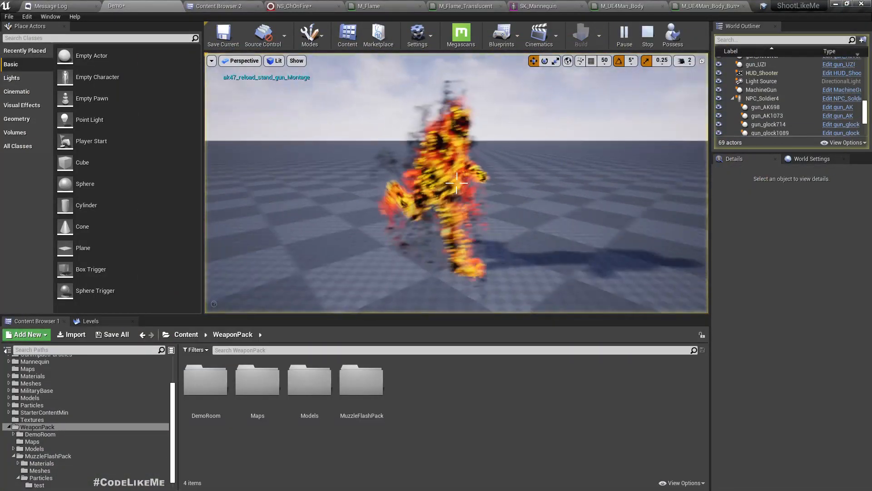
right_drag(456, 183, 456, 178)
key(F11)
mouse_move(551, 180)
right_down()
mouse_move(551, 193)
mouse_move(551, 161)
mouse_move(550, 181)
mouse_move(451, 186)
right_up()
key(w)
key(w)
key(s)
key(d)
key(d)
right_drag(545, 207, 413, 205)
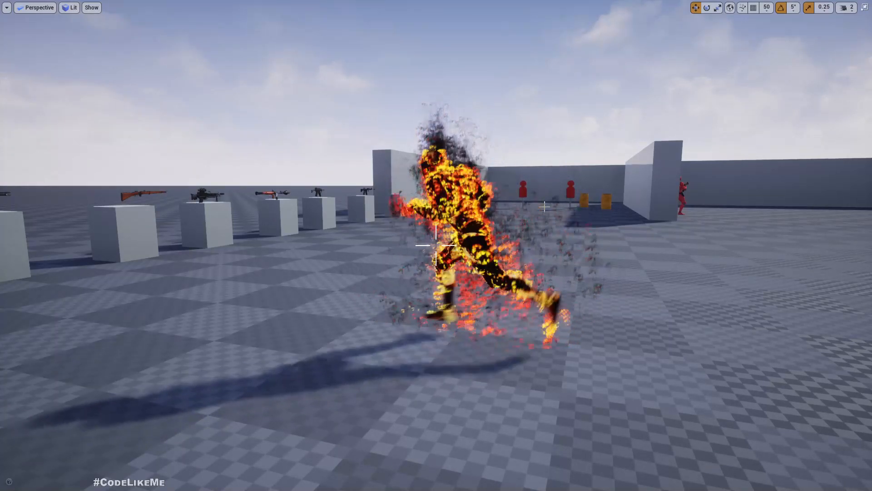
click(525, 212)
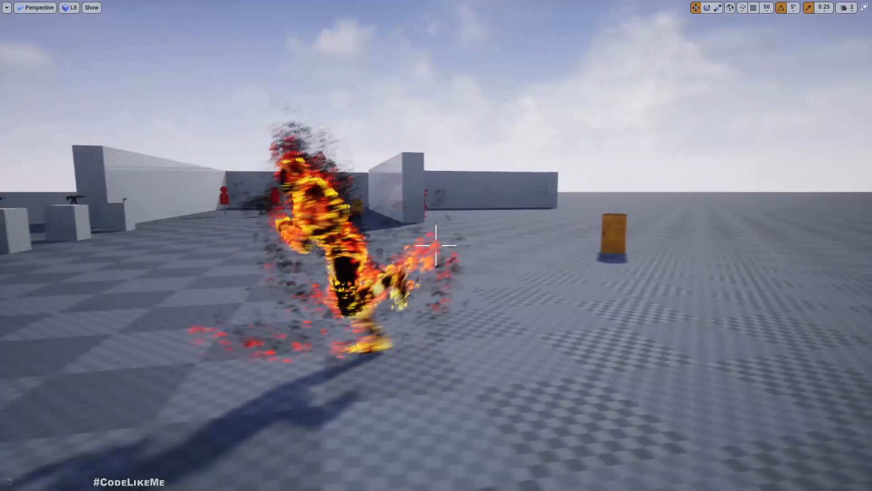
key(F8)
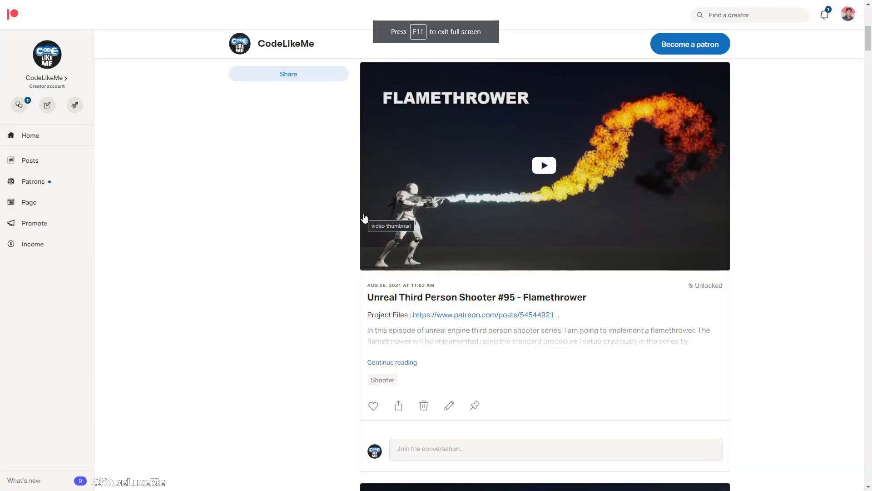
Step: Scroll the Patreon feed past older CodeLikeMe posts to the closing promo card
scroll(506, 195, down, 10)
scroll(506, 198, down, 12)
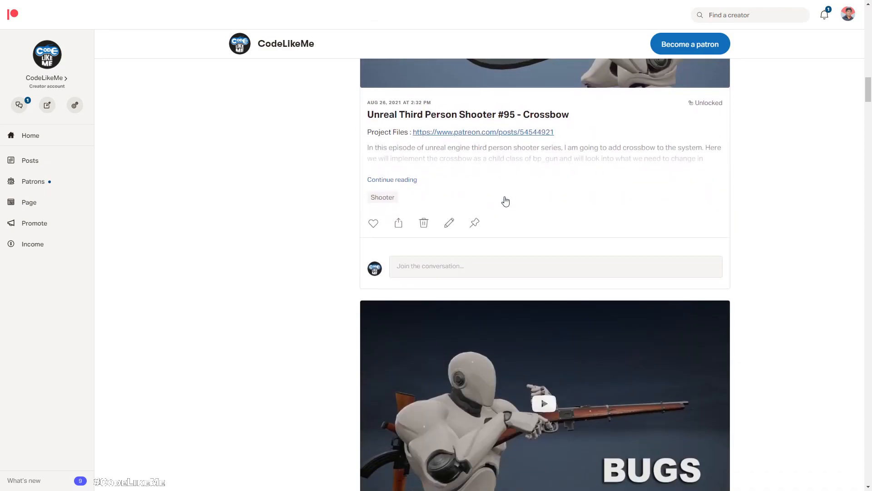
scroll(506, 201, down, 12)
scroll(505, 196, down, 13)
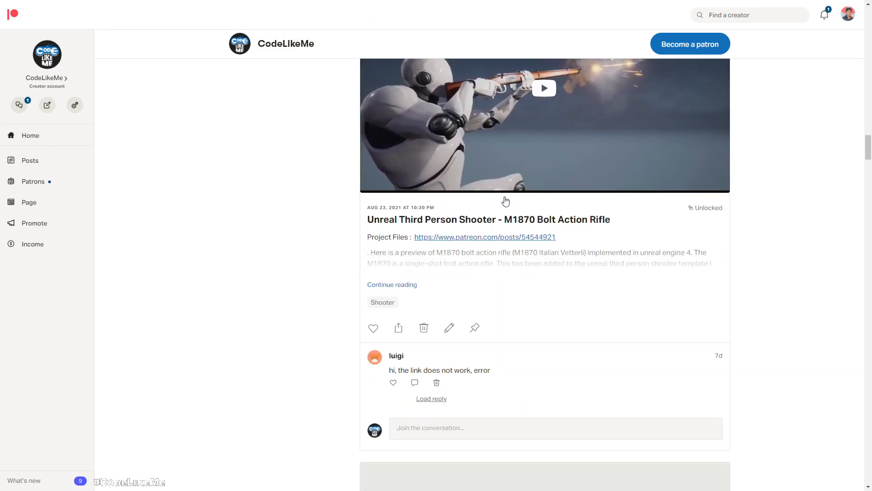
scroll(505, 201, down, 13)
scroll(505, 196, down, 12)
scroll(505, 200, down, 12)
scroll(505, 201, down, 17)
scroll(502, 205, down, 9)
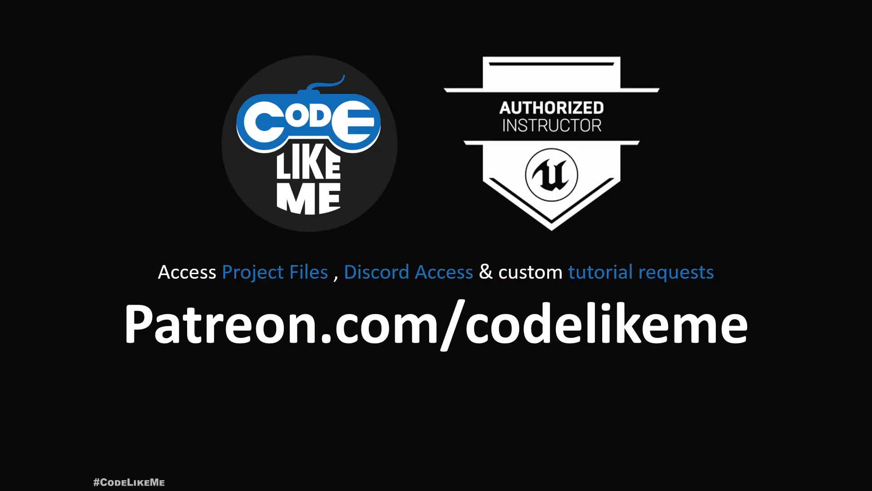